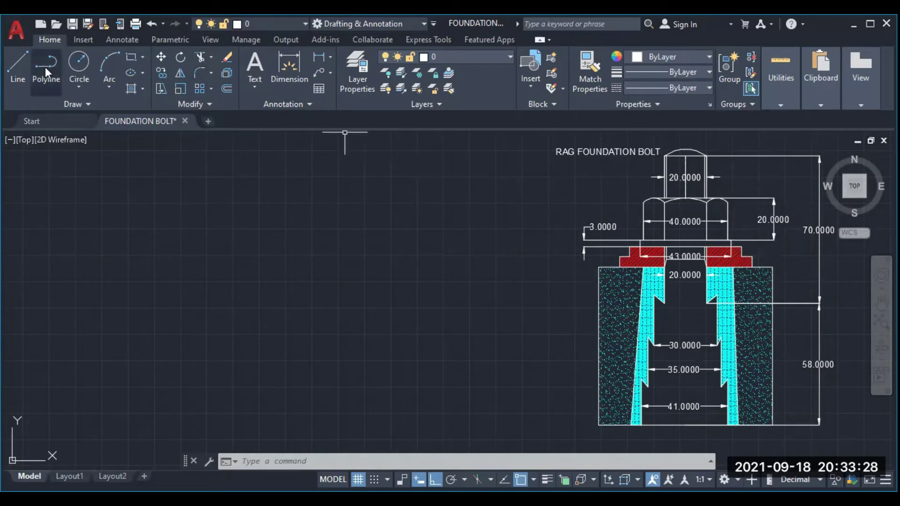
- Draw the bolt shank as a closed upright rectangle of lines, 20 wide and 70 high, in the empty area beside the reference drawing
{"action": "left_click", "coordinate": [16, 71]}
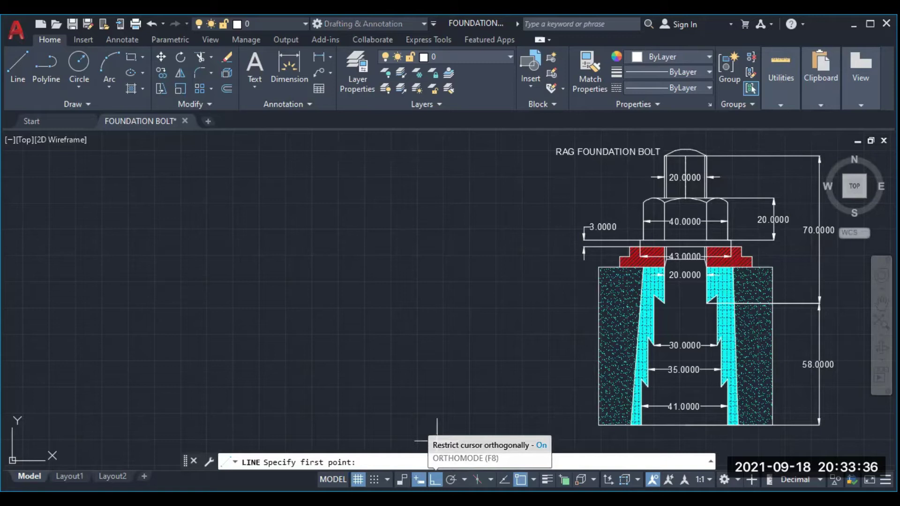
{"action": "left_click", "coordinate": [260, 162]}
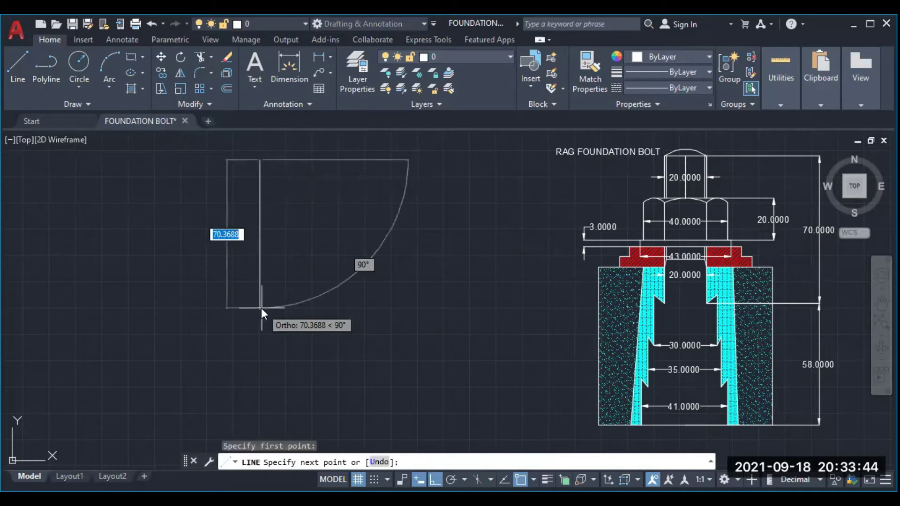
{"action": "type", "text": "70"}
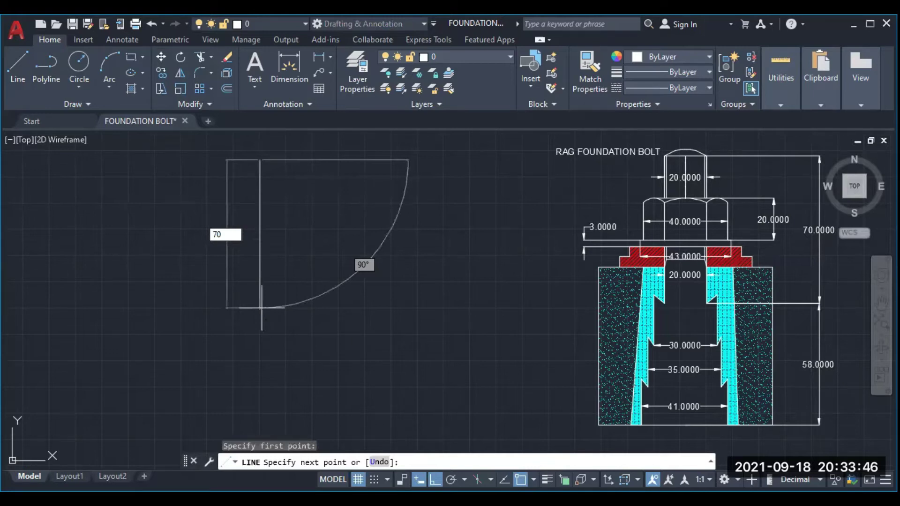
{"action": "key", "text": "Return"}
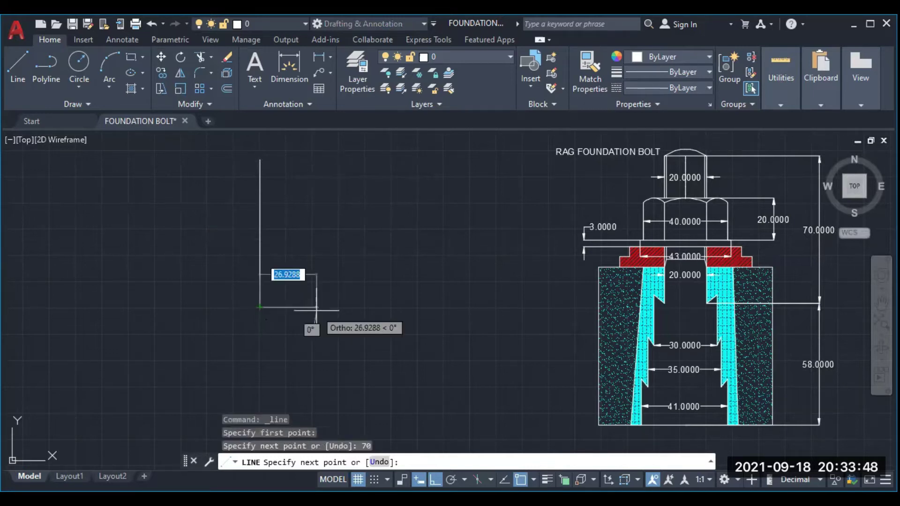
{"action": "type", "text": "20"}
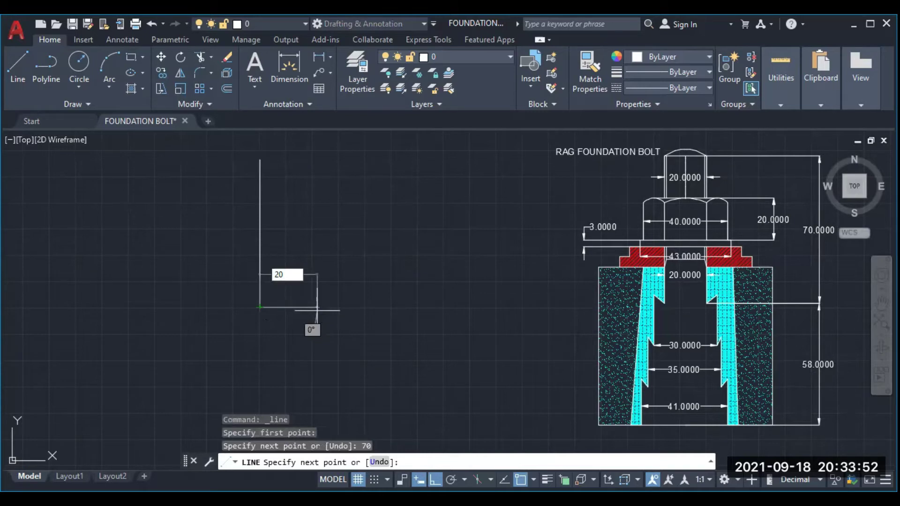
{"action": "key", "text": "Return"}
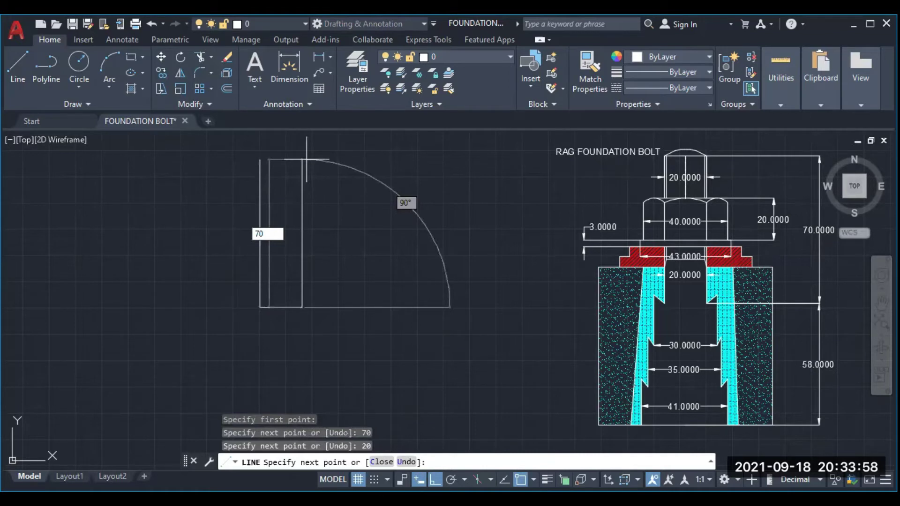
{"action": "type", "text": "70"}
{"action": "key", "text": "Return"}
{"action": "type", "text": "20"}
{"action": "key", "text": "Return"}
{"action": "key", "text": "Return"}
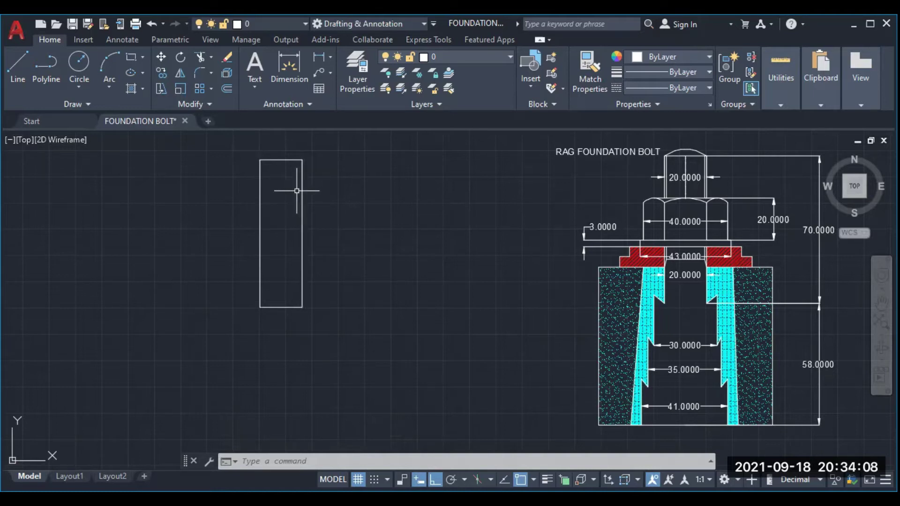
- Offset both vertical sides of the shank 2 units inward and erase the stray offset line outside its left side
{"action": "left_click", "coordinate": [228, 88]}
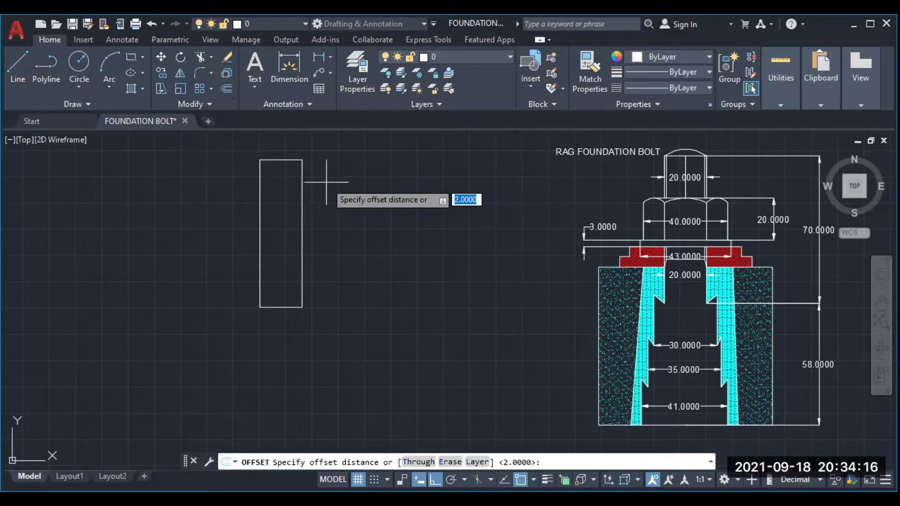
{"action": "type", "text": "2"}
{"action": "key", "text": "Return"}
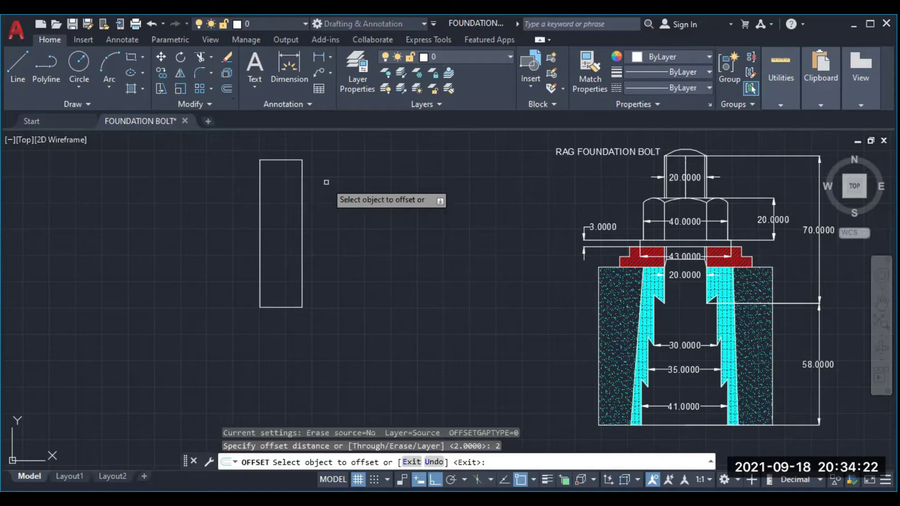
{"action": "left_click", "coordinate": [260, 195]}
{"action": "left_click", "coordinate": [257, 197]}
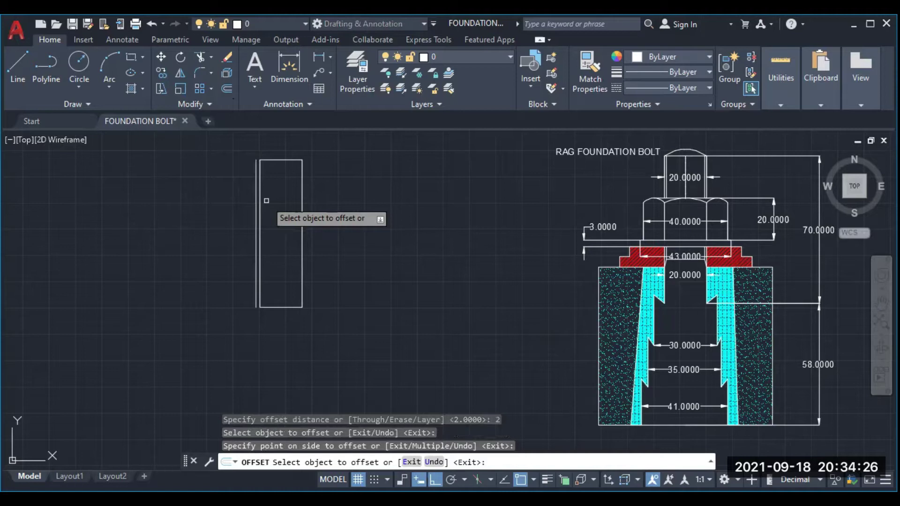
{"action": "left_click", "coordinate": [259, 199]}
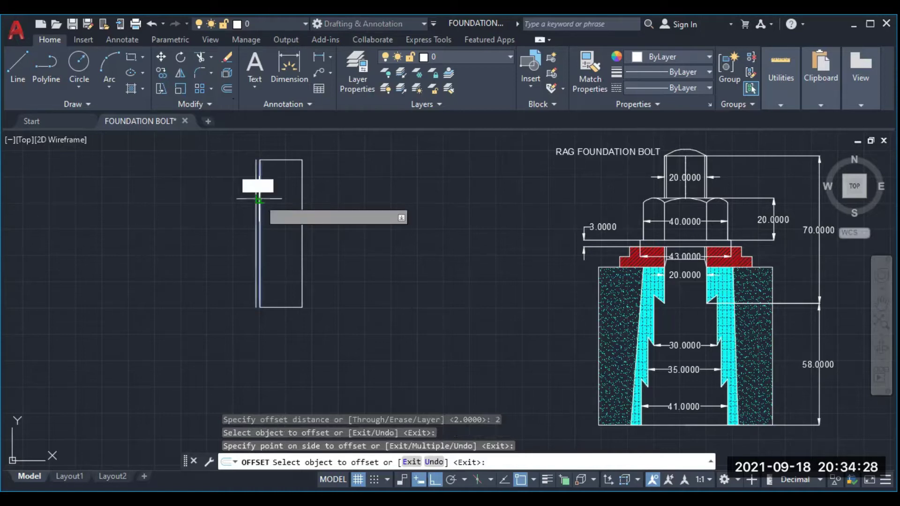
{"action": "left_click", "coordinate": [281, 198]}
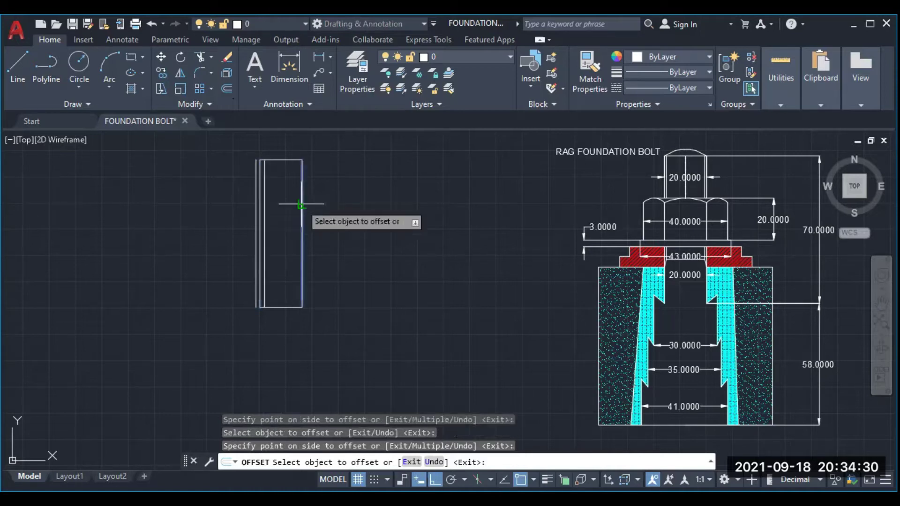
{"action": "left_click", "coordinate": [302, 203]}
{"action": "left_click", "coordinate": [293, 204]}
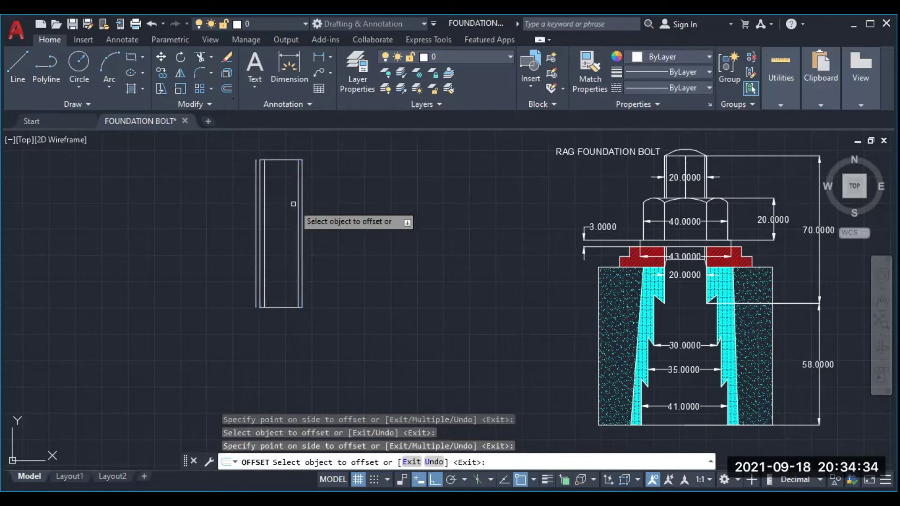
{"action": "key", "text": "Return"}
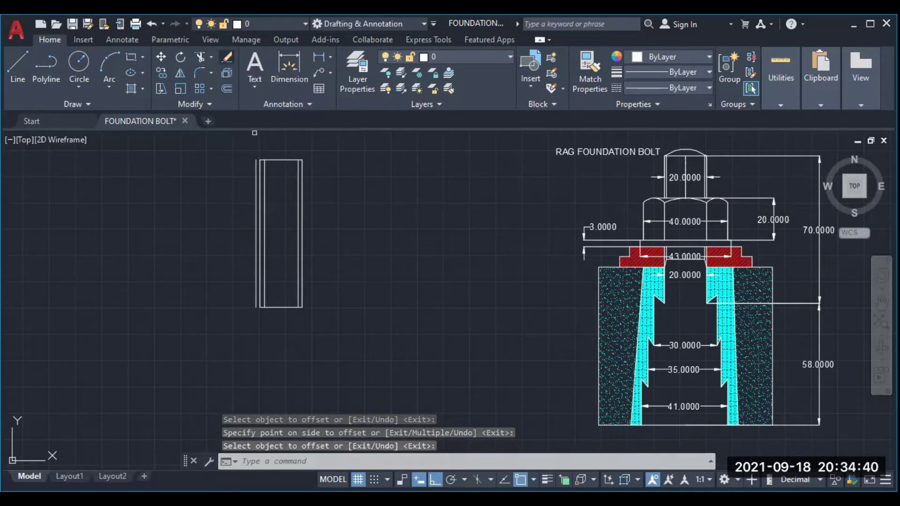
{"action": "left_click", "coordinate": [255, 178]}
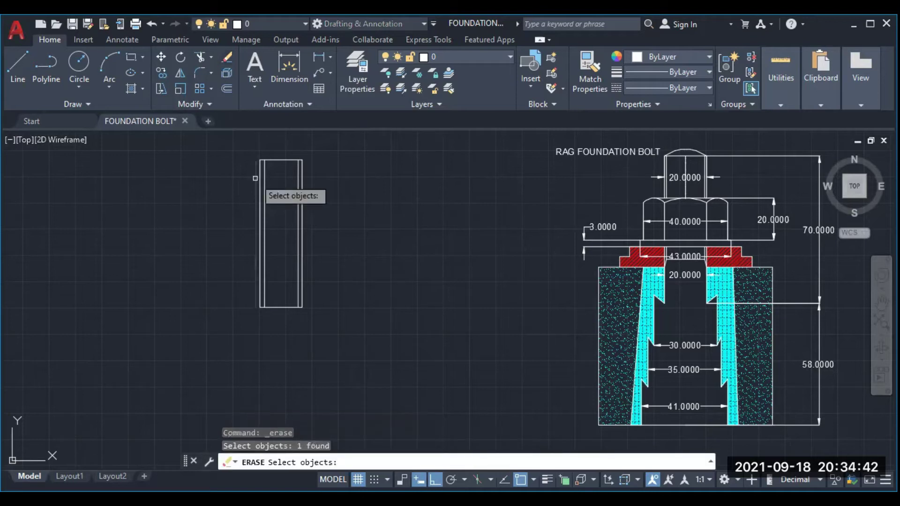
{"action": "key", "text": "Return"}
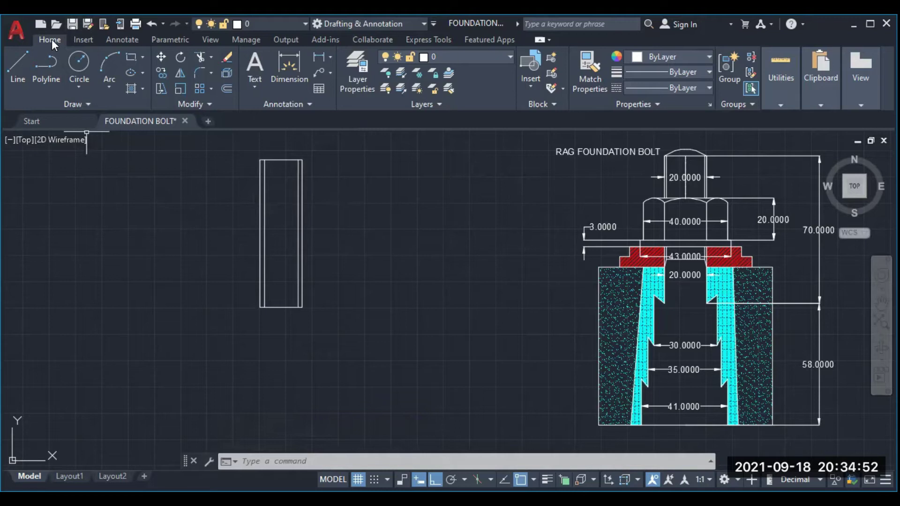
- Add a centerline between the two outer vertical sides of the shank
{"action": "left_click", "coordinate": [117, 40]}
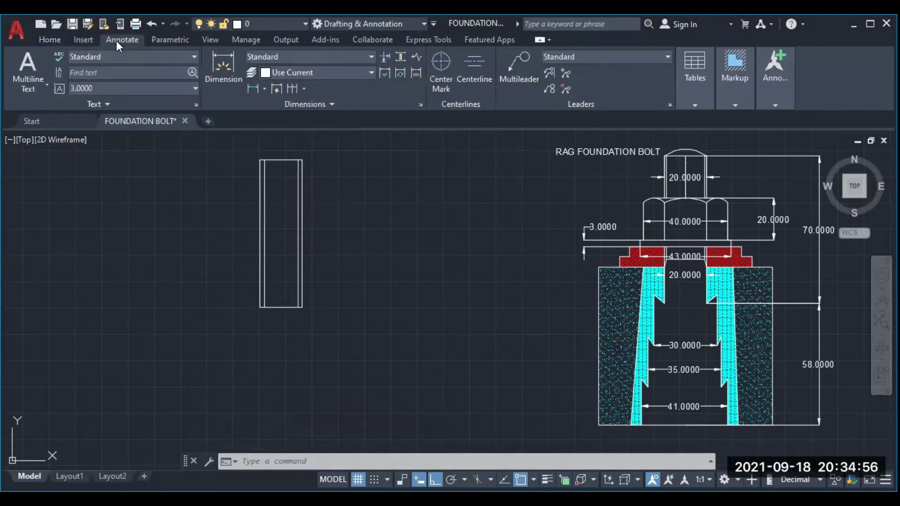
{"action": "left_click", "coordinate": [474, 67]}
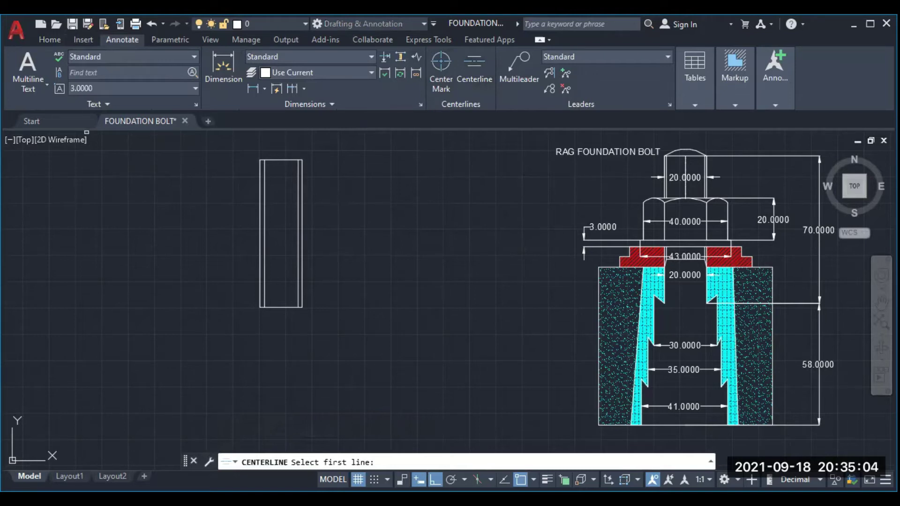
{"action": "left_click", "coordinate": [303, 200]}
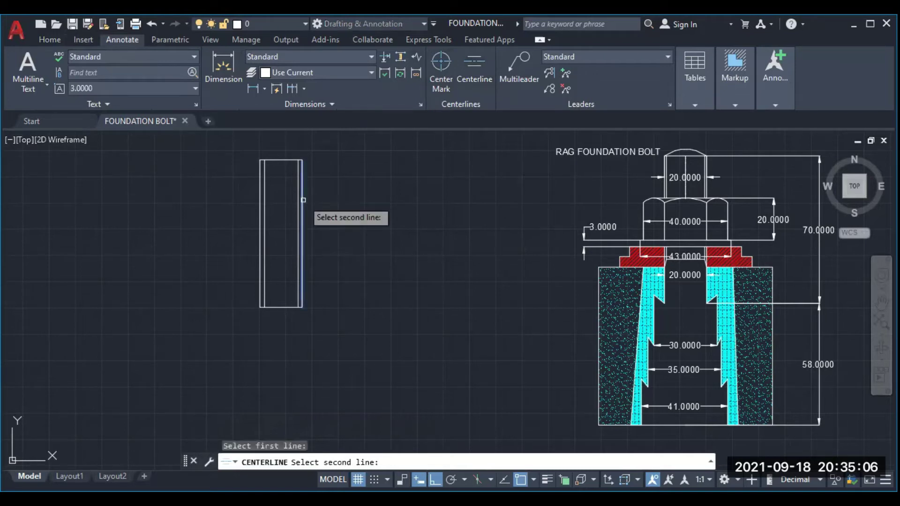
{"action": "left_click", "coordinate": [260, 211]}
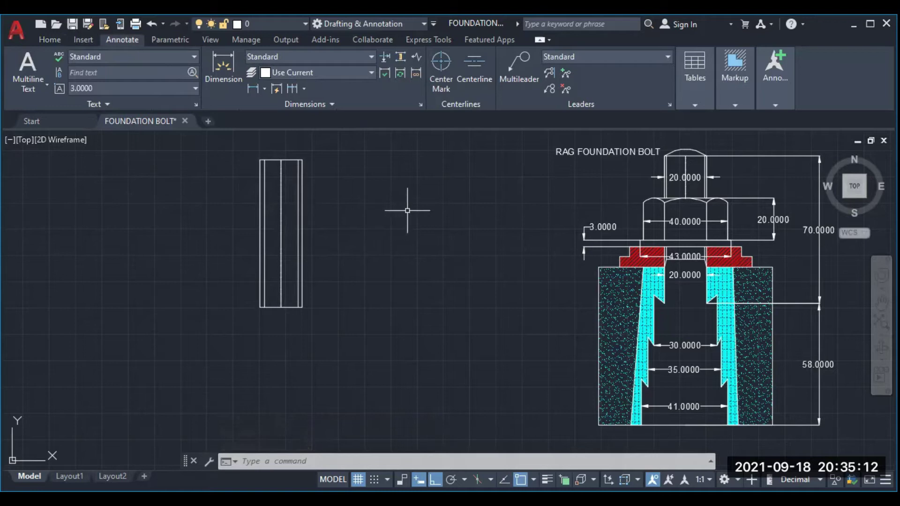
- Draw a shallow 3-point arc over the shank's top edge, from its left corner through a point above the centerline to its right corner
{"action": "left_click", "coordinate": [56, 40]}
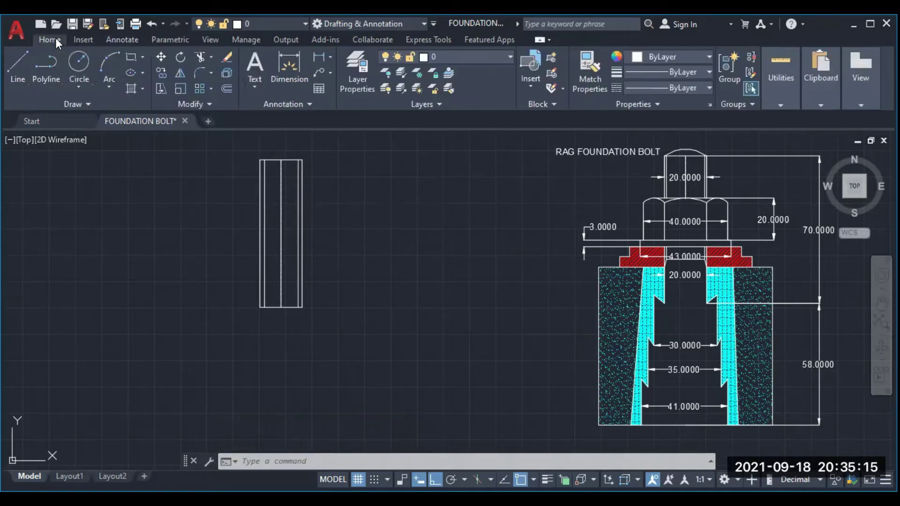
{"action": "left_click", "coordinate": [107, 85]}
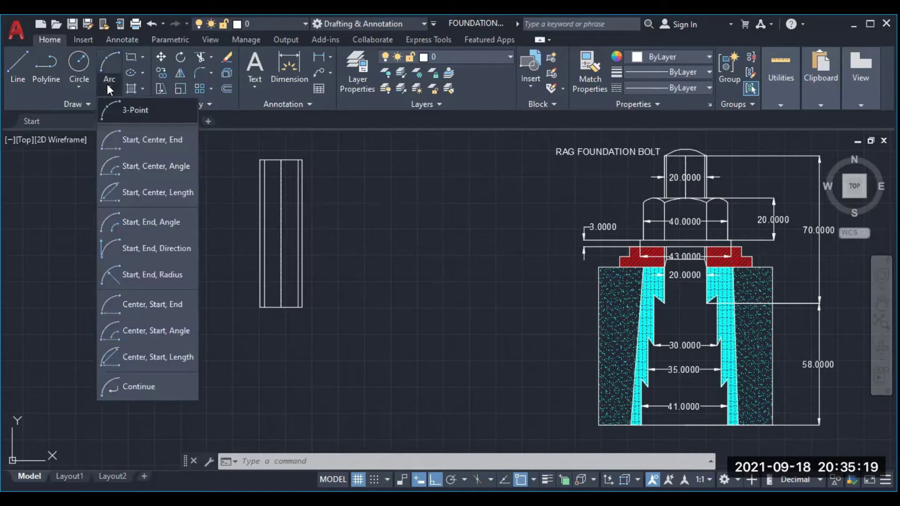
{"action": "left_click", "coordinate": [104, 116]}
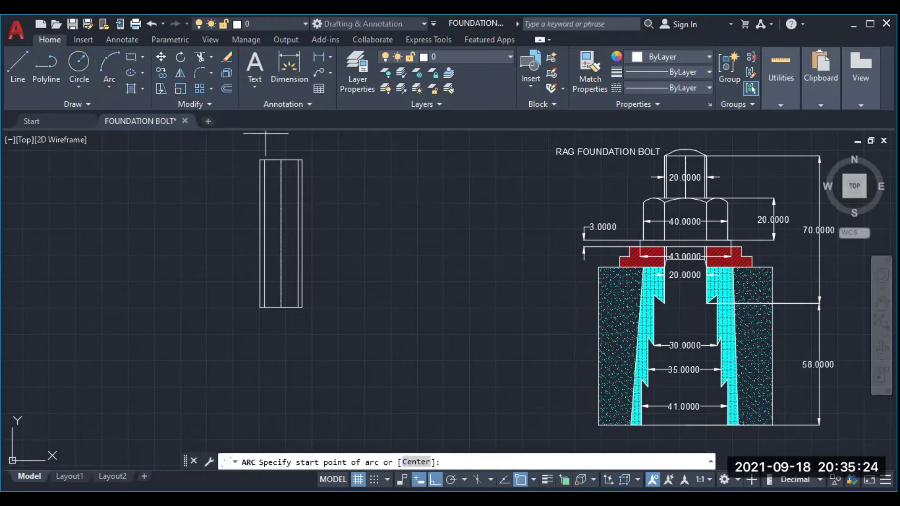
{"action": "left_click", "coordinate": [260, 160]}
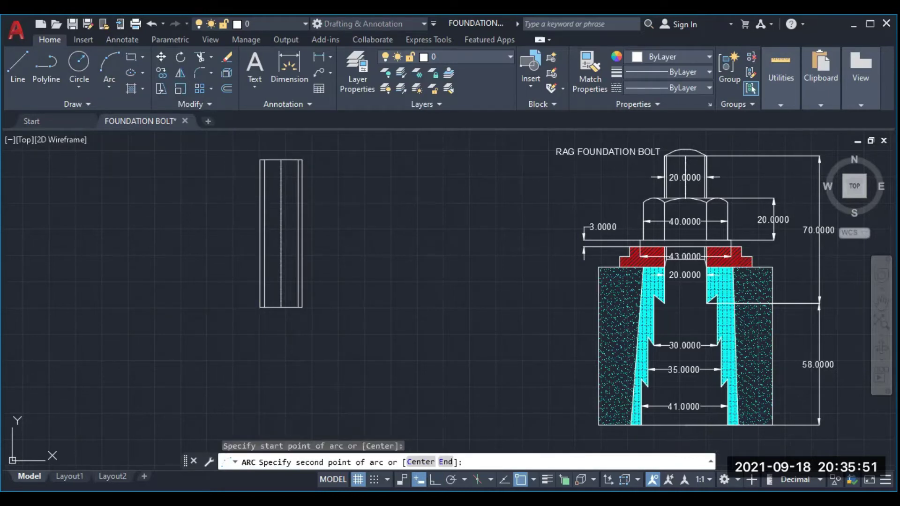
{"action": "left_click", "coordinate": [281, 152]}
{"action": "left_click", "coordinate": [302, 159]}
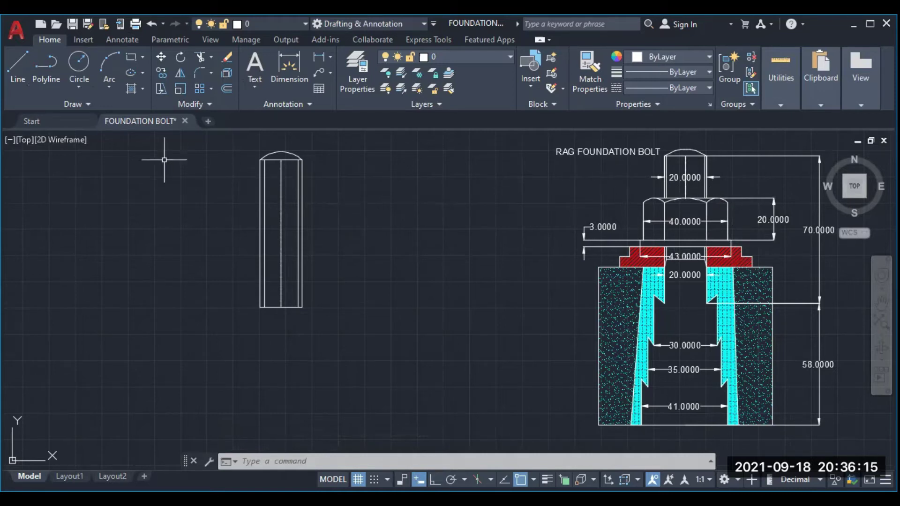
- Draw the nut outline with orthogonal lines as a rectangle 40 wide and 20 high, centred on the shank's centerline just below its top
{"action": "left_click", "coordinate": [18, 65]}
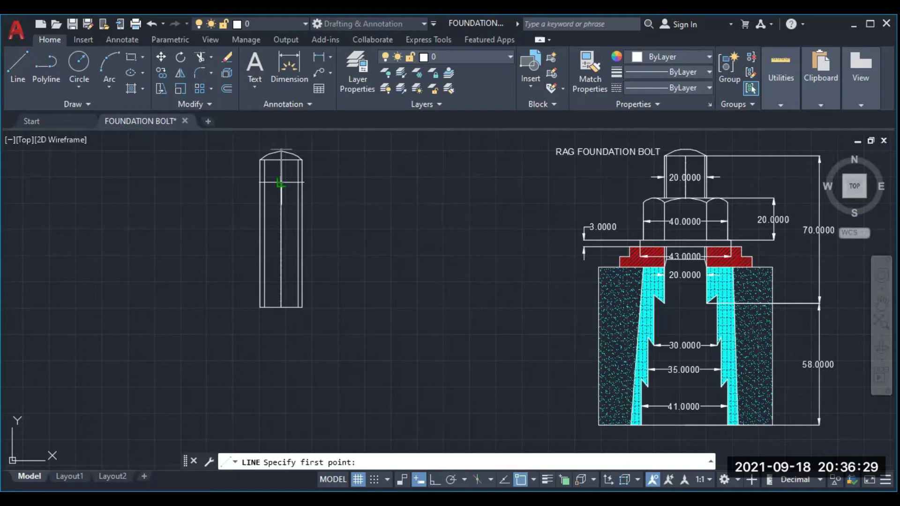
{"action": "left_click", "coordinate": [281, 183]}
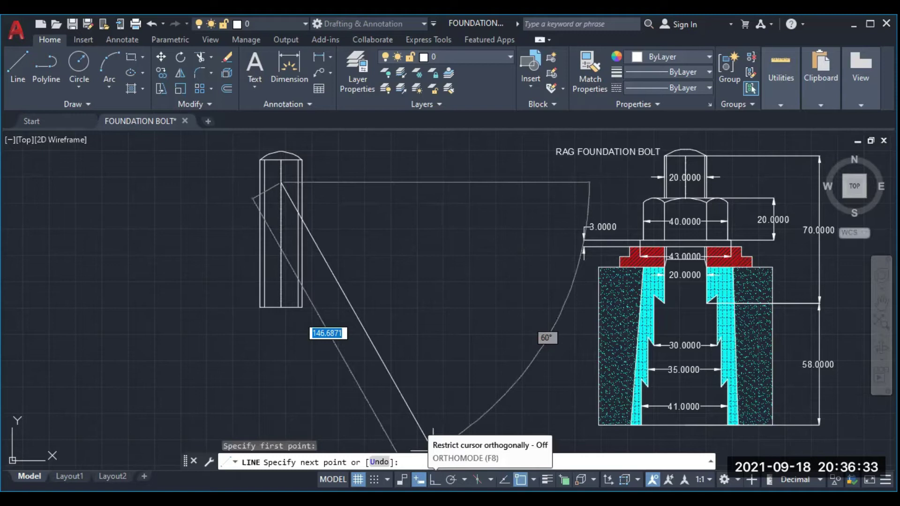
{"action": "left_click", "coordinate": [435, 479]}
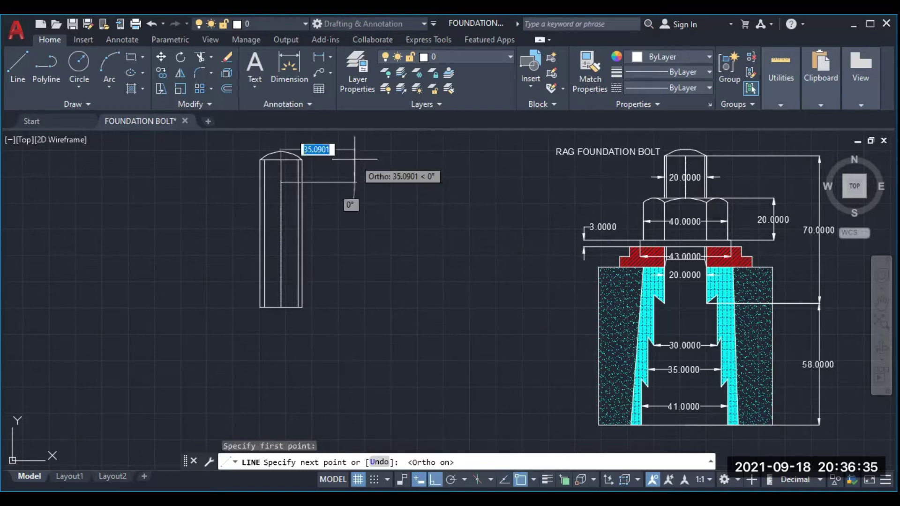
{"action": "type", "text": "20"}
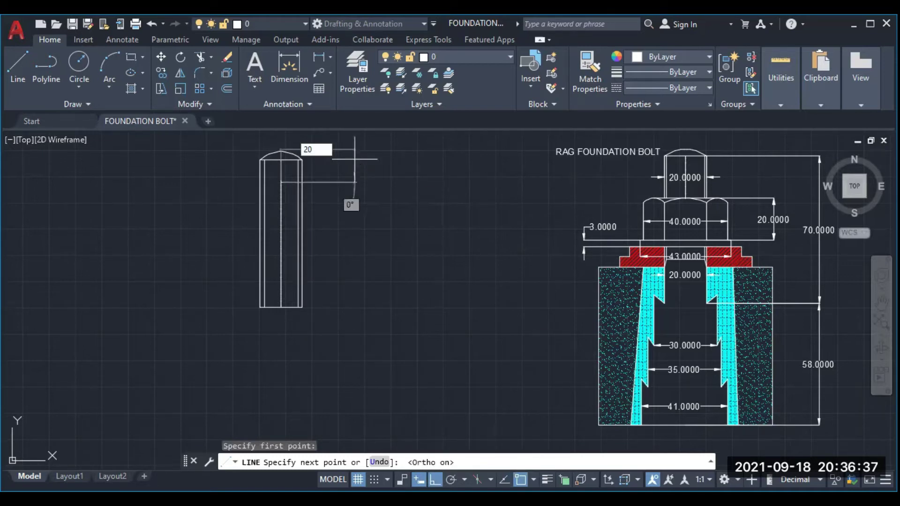
{"action": "key", "text": "Return"}
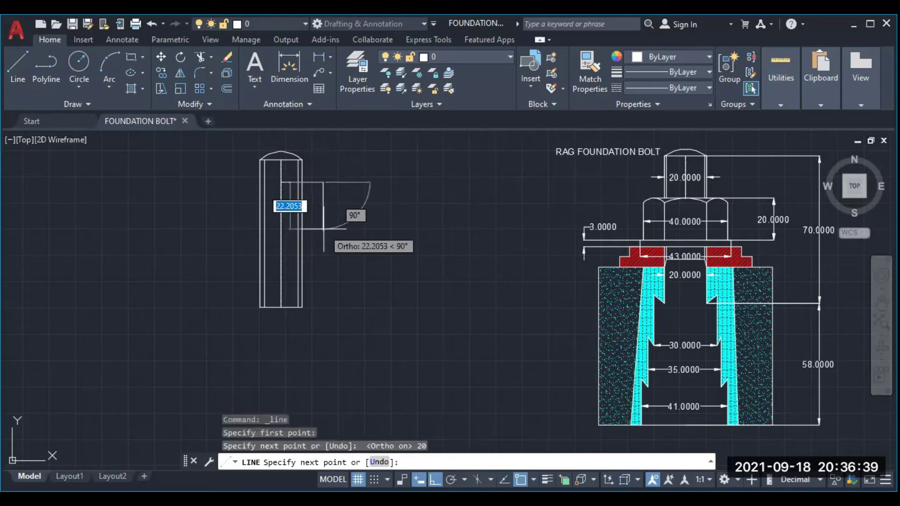
{"action": "type", "text": "2"}
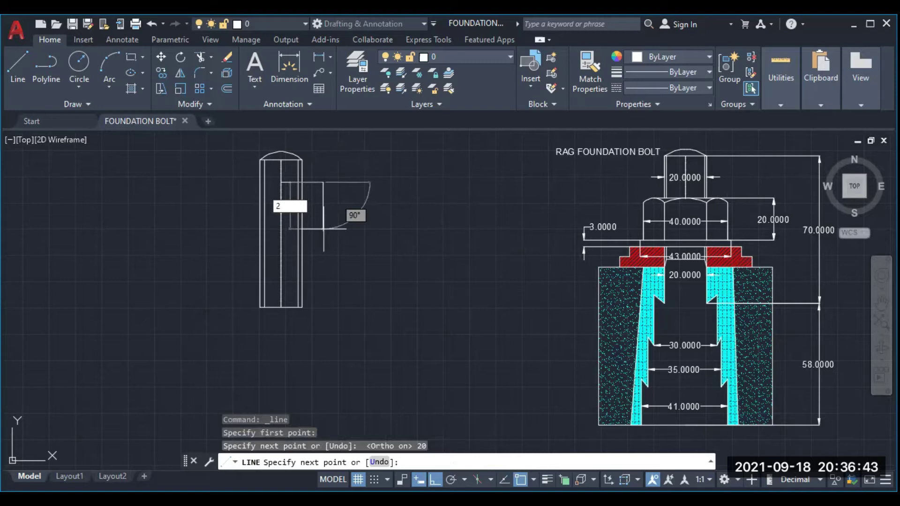
{"action": "type", "text": "0"}
{"action": "key", "text": "Return"}
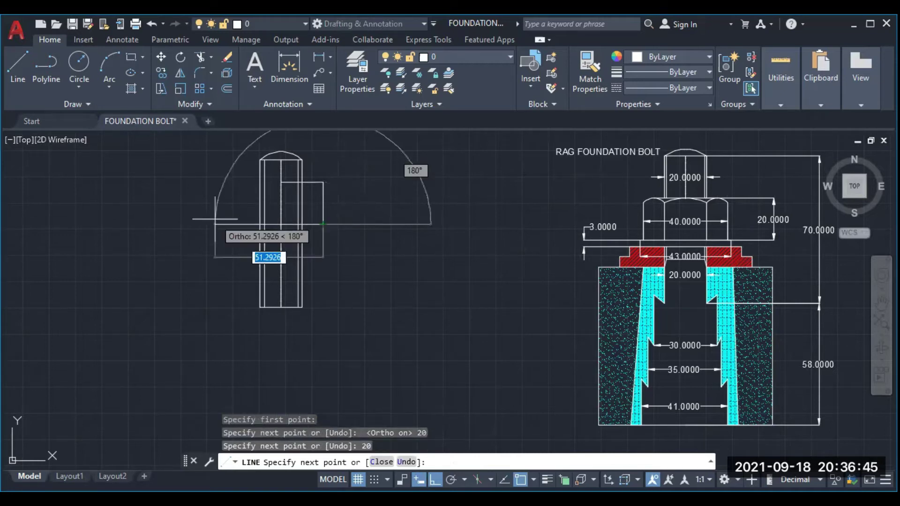
{"action": "type", "text": "40"}
{"action": "key", "text": "Return"}
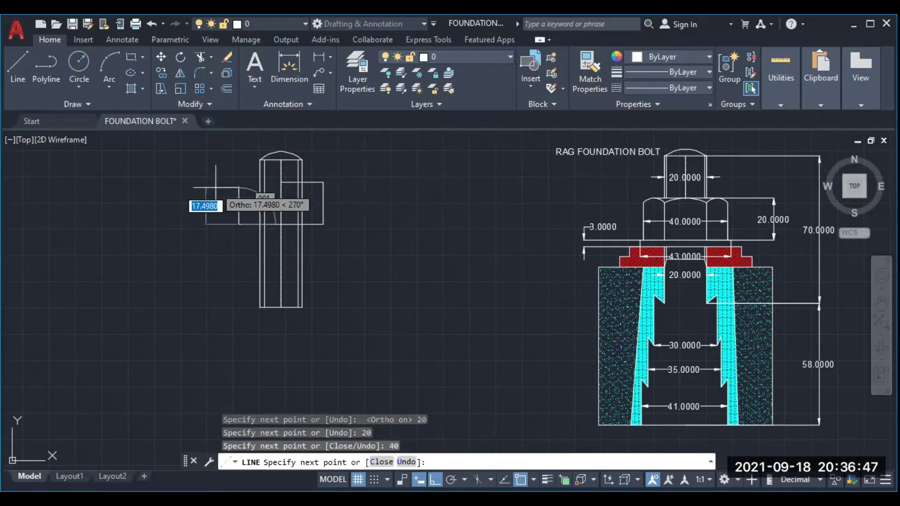
{"action": "type", "text": "2"}
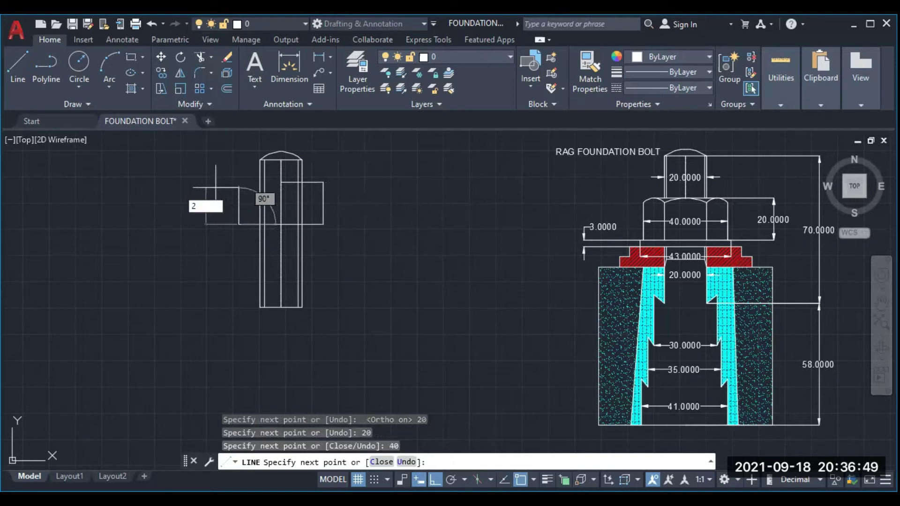
{"action": "type", "text": "0"}
{"action": "key", "text": "Return"}
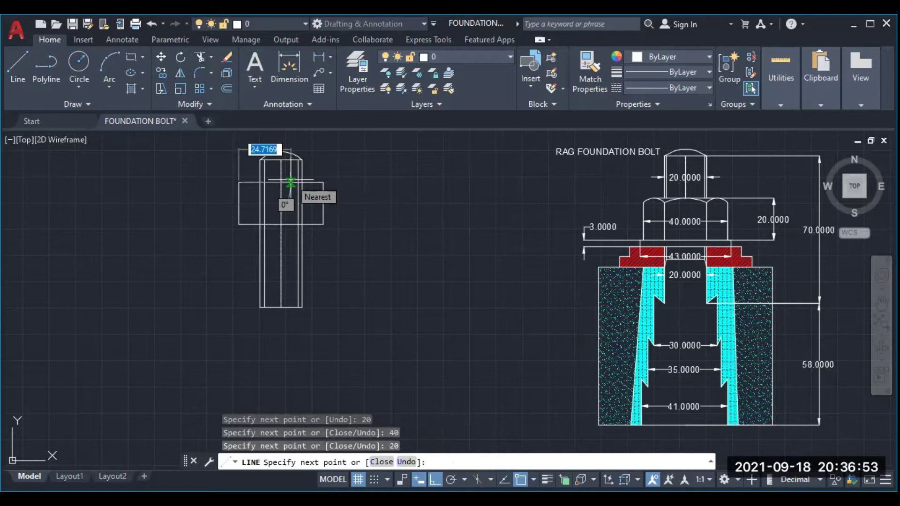
{"action": "key", "text": "Return"}
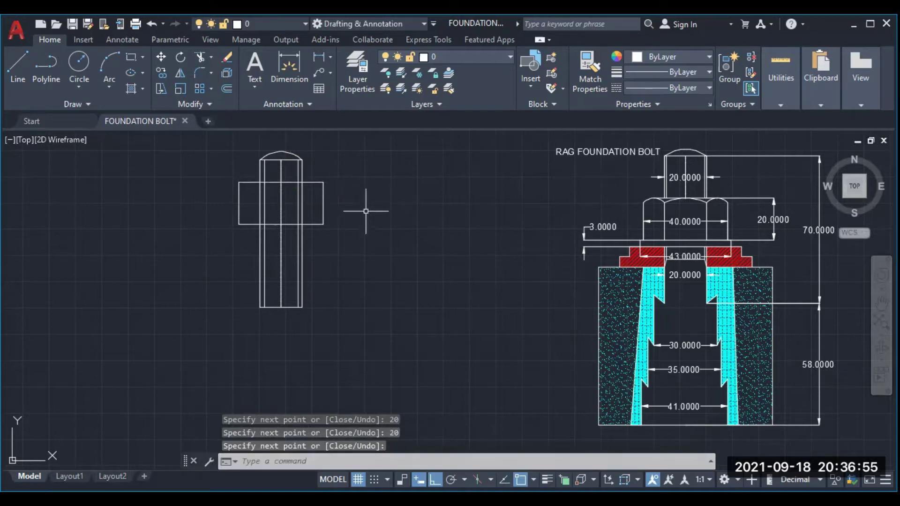
- Add a centerline between each vertical side of the nut and the adjacent outer side of the shank
{"action": "scroll", "coordinate": [365, 212], "scroll_direction": "up", "scroll_amount": 2}
{"action": "scroll", "coordinate": [300, 187], "scroll_direction": "up", "scroll_amount": 2}
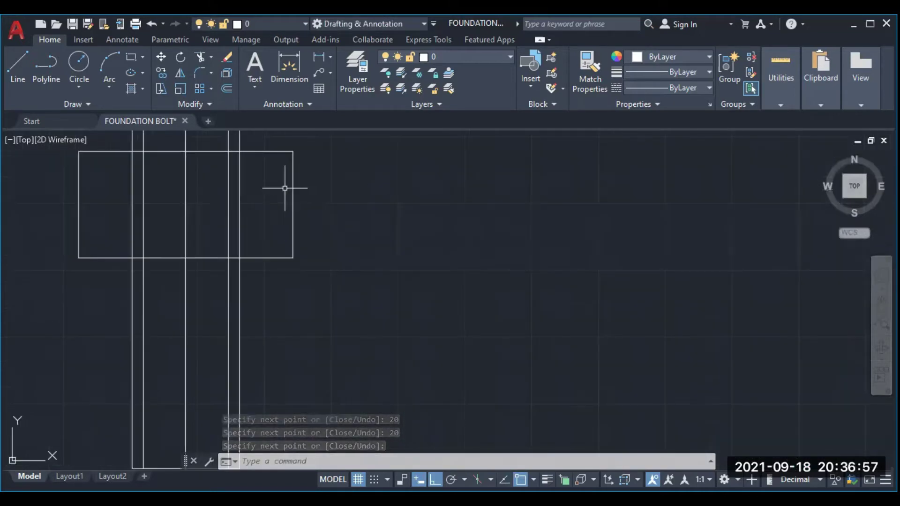
{"action": "scroll", "coordinate": [281, 195], "scroll_direction": "up", "scroll_amount": 2}
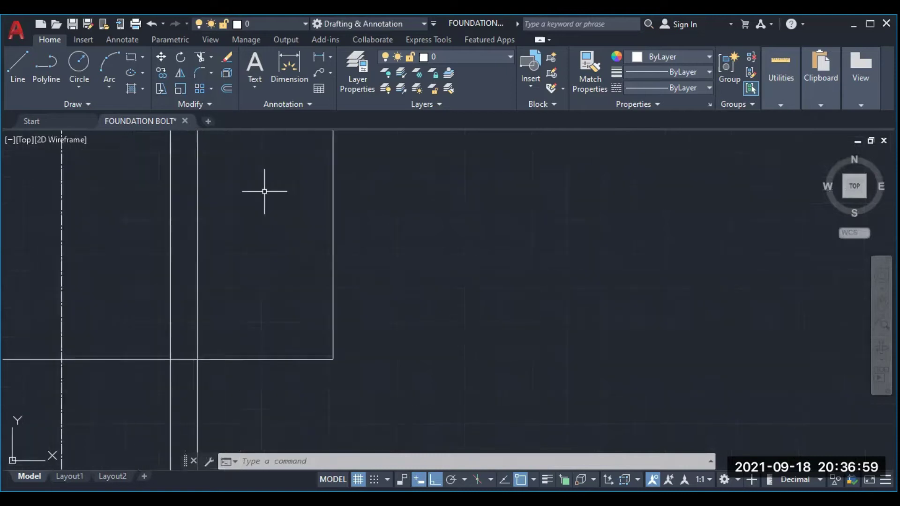
{"action": "scroll", "coordinate": [317, 199], "scroll_direction": "down", "scroll_amount": 2}
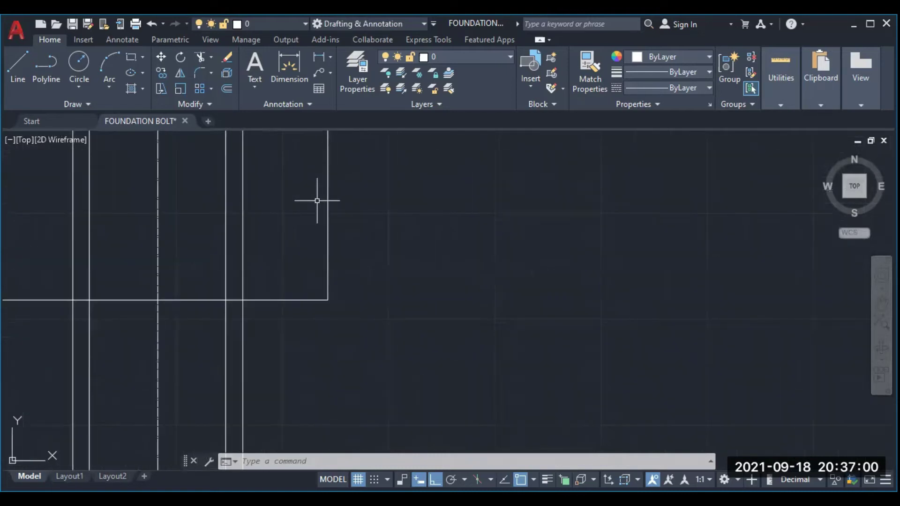
{"action": "right_click", "coordinate": [430, 192]}
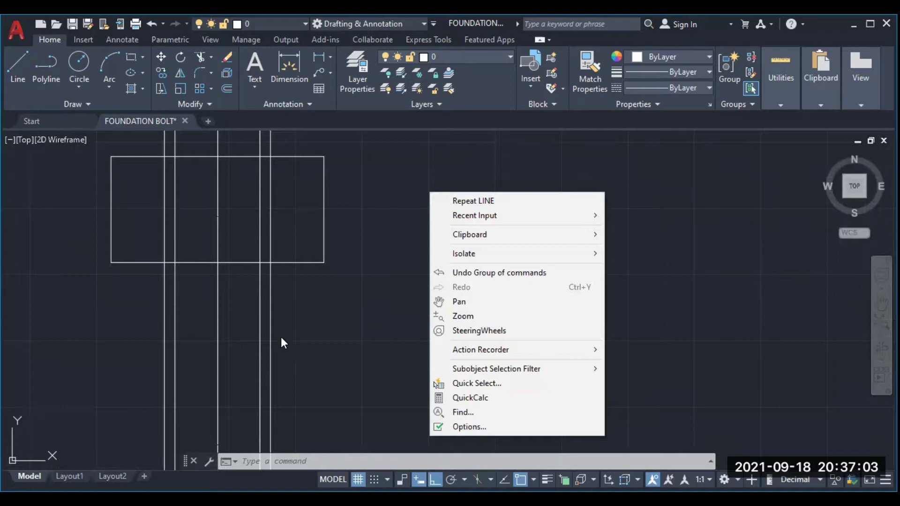
{"action": "left_click", "coordinate": [448, 302]}
{"action": "mouse_move", "coordinate": [311, 175]}
{"action": "left_mouse_down"}
{"action": "mouse_move", "coordinate": [361, 237]}
{"action": "mouse_move", "coordinate": [476, 261]}
{"action": "mouse_move", "coordinate": [459, 258]}
{"action": "left_mouse_up"}
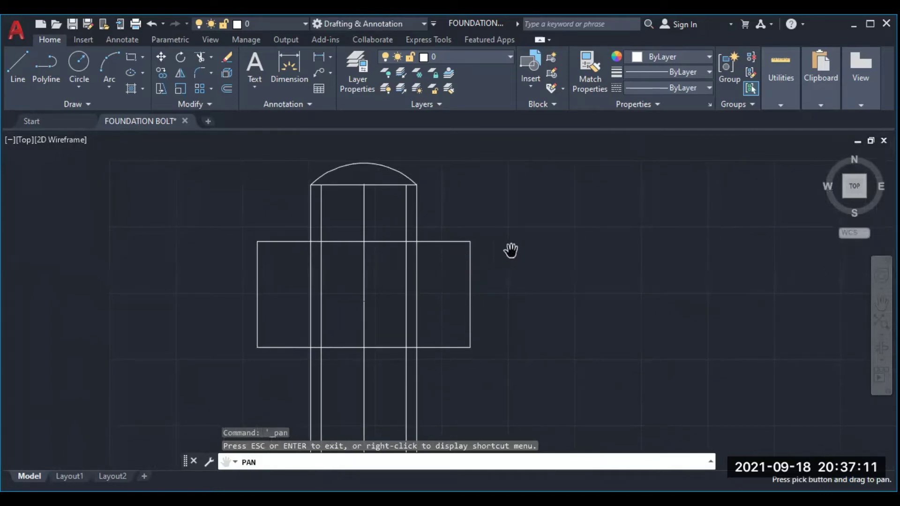
{"action": "right_click", "coordinate": [522, 240]}
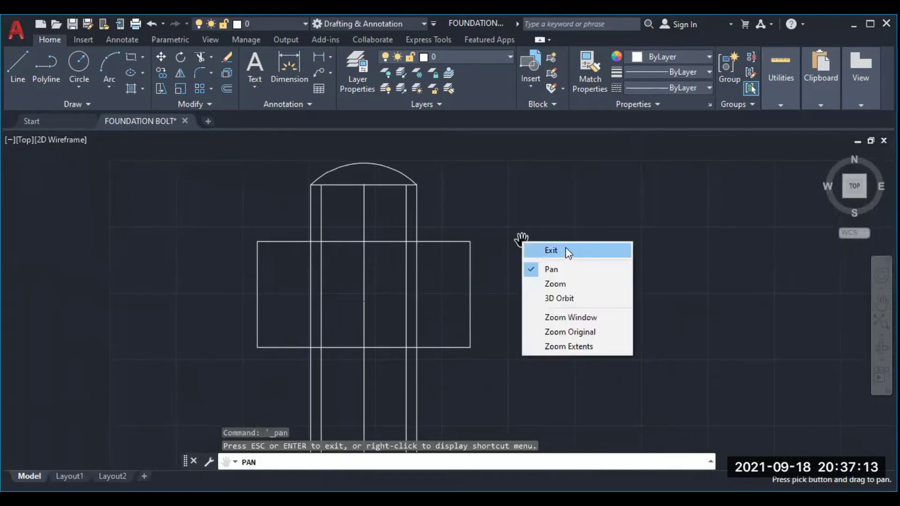
{"action": "left_click", "coordinate": [565, 252]}
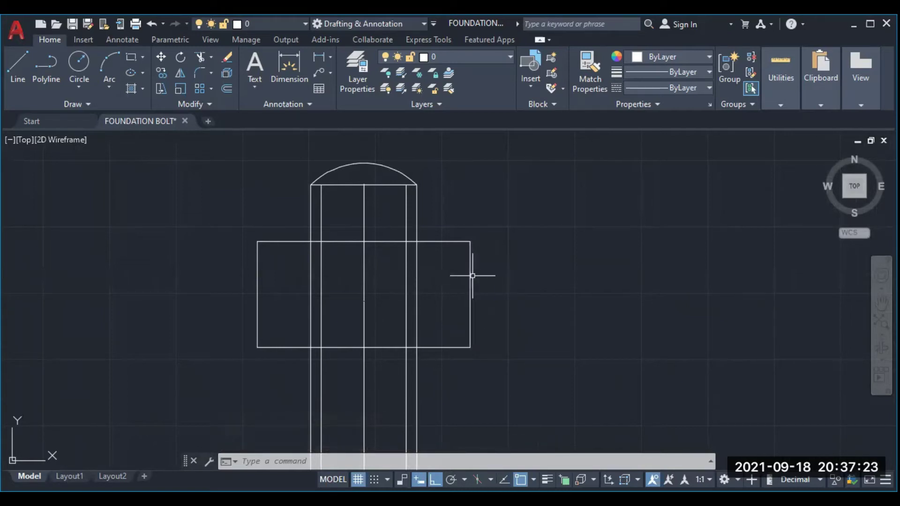
{"action": "left_click", "coordinate": [123, 40]}
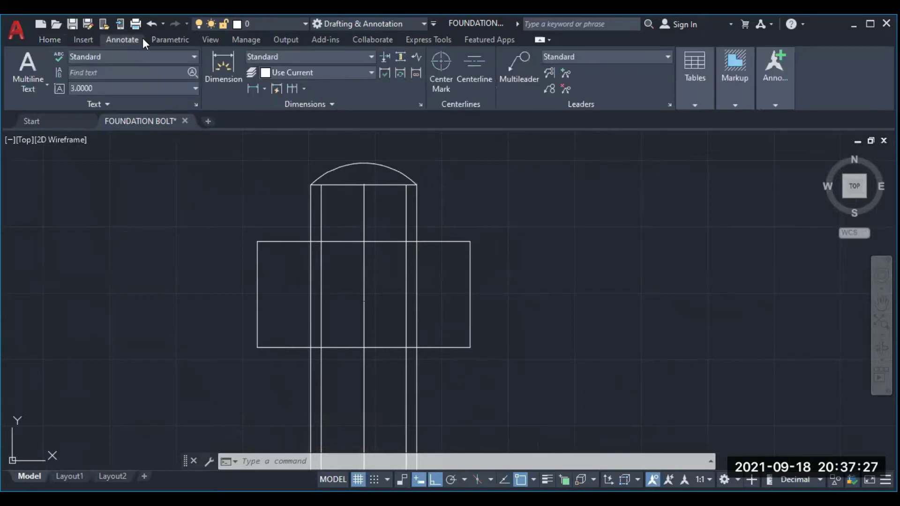
{"action": "left_click", "coordinate": [482, 58]}
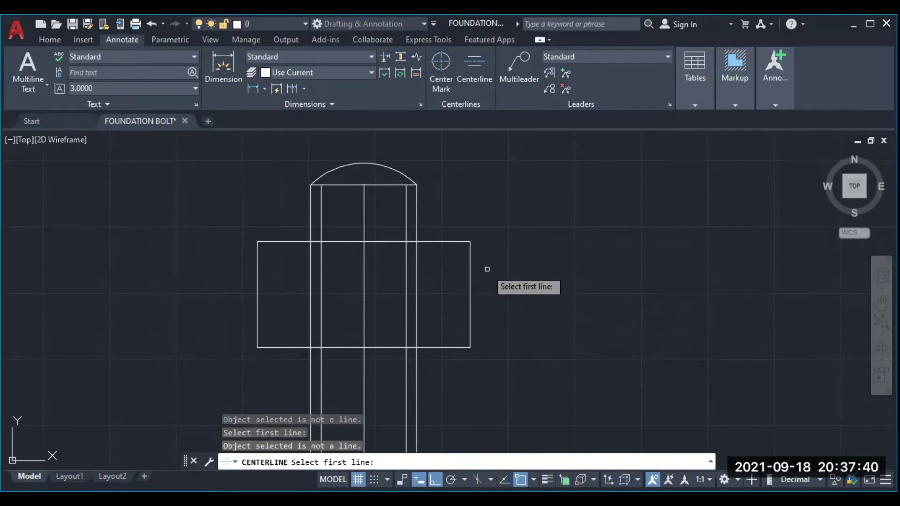
{"action": "left_click", "coordinate": [470, 275]}
{"action": "left_click", "coordinate": [416, 283]}
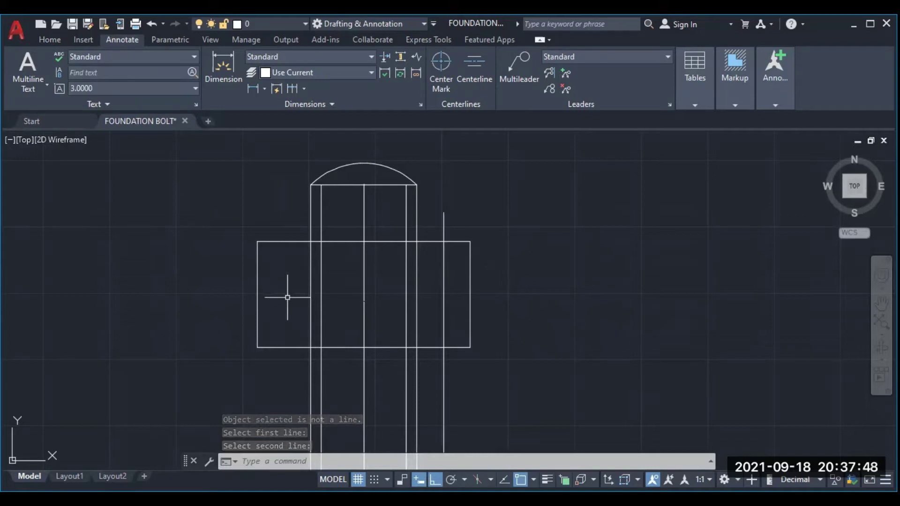
{"action": "left_click", "coordinate": [310, 288]}
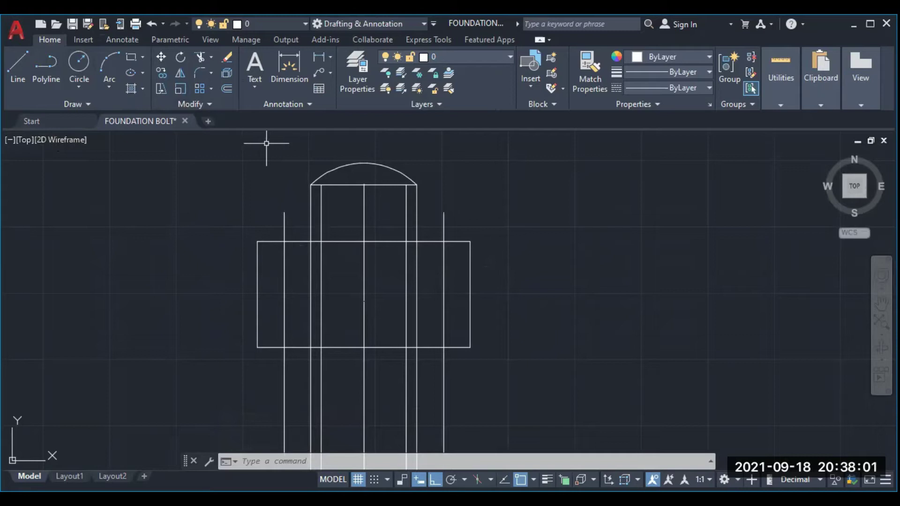
- Offset both halves of the nut's top edge 2 units downward
{"action": "left_click", "coordinate": [227, 89]}
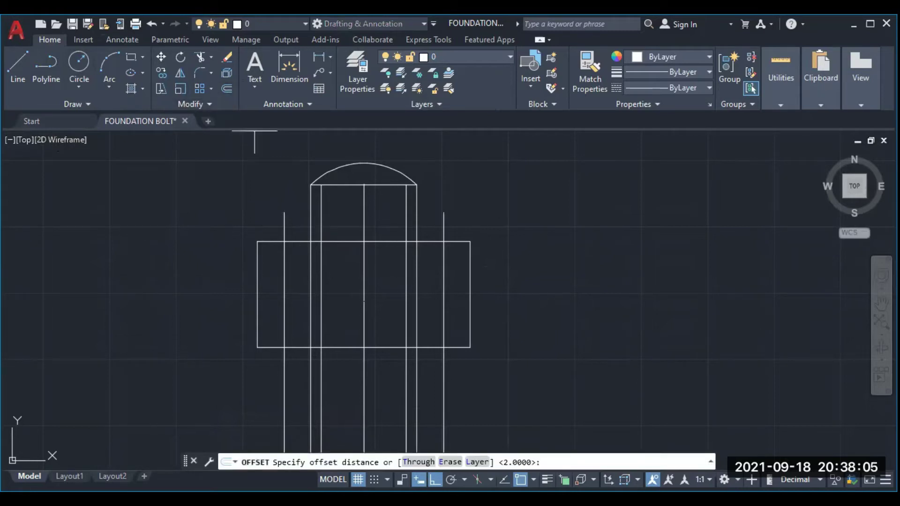
{"action": "type", "text": "2"}
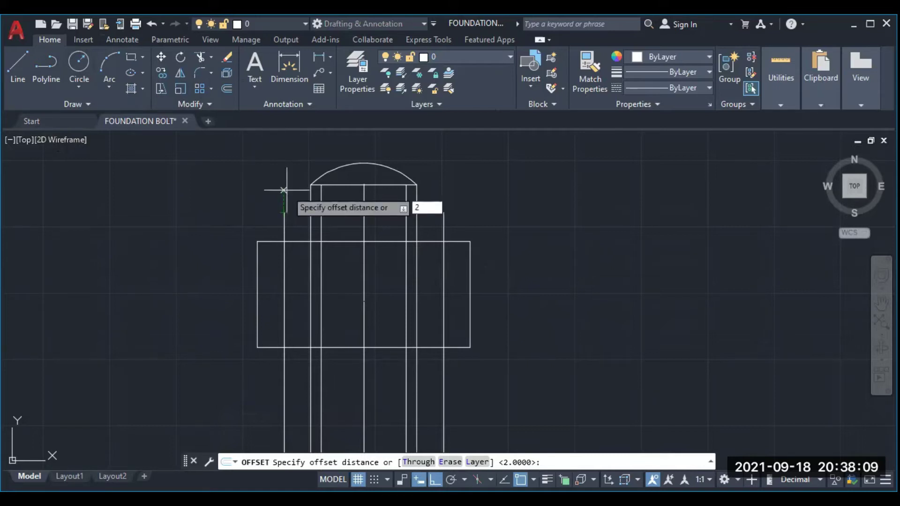
{"action": "key", "text": "Return"}
{"action": "left_click", "coordinate": [307, 241]}
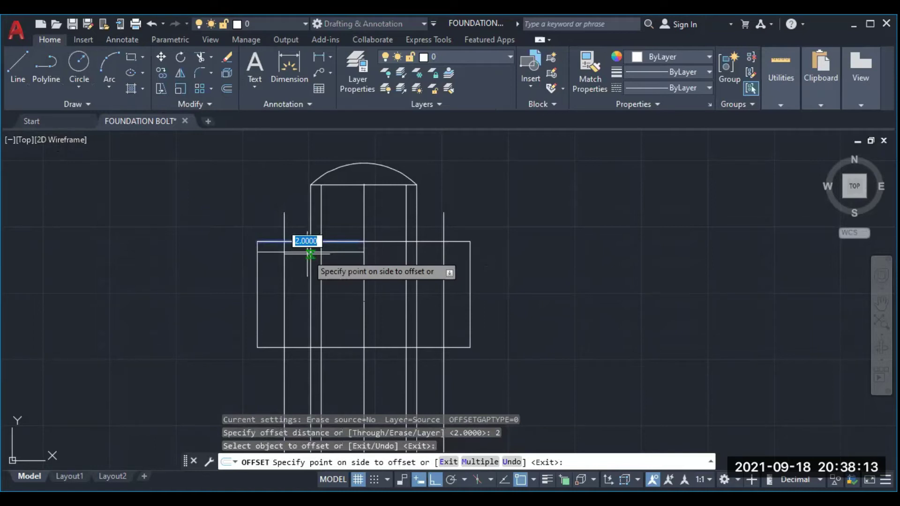
{"action": "left_click", "coordinate": [309, 253]}
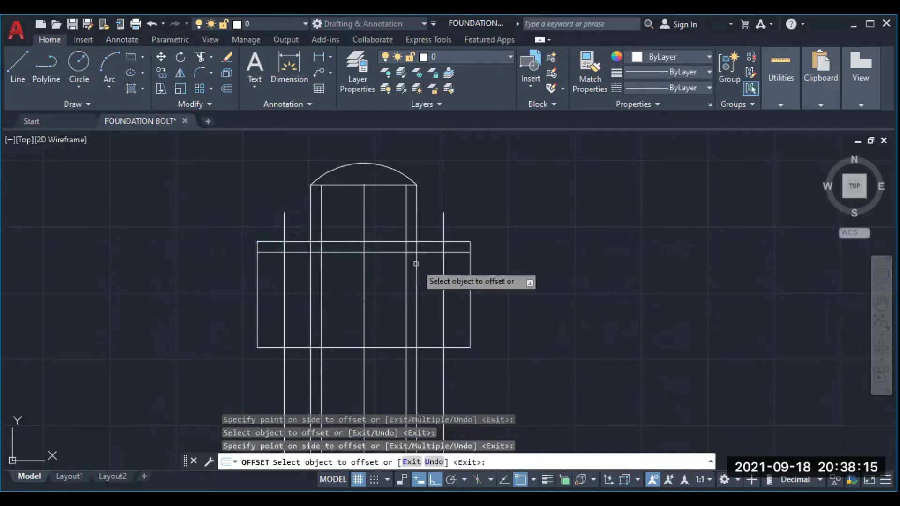
{"action": "key", "text": "Return"}
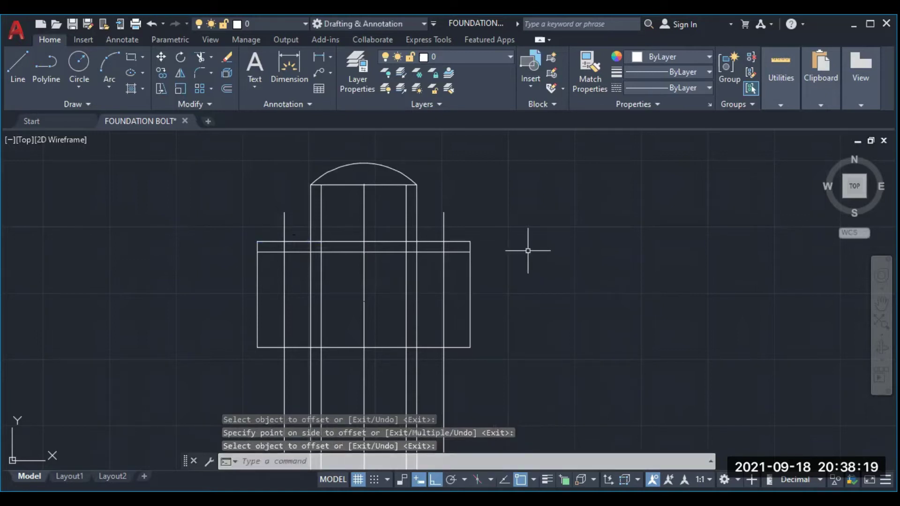
- Draw a 3-point arc across the nut's left face, between the offset line's ends and peaking where the left centerline meets the top edge
{"action": "left_click", "coordinate": [110, 80]}
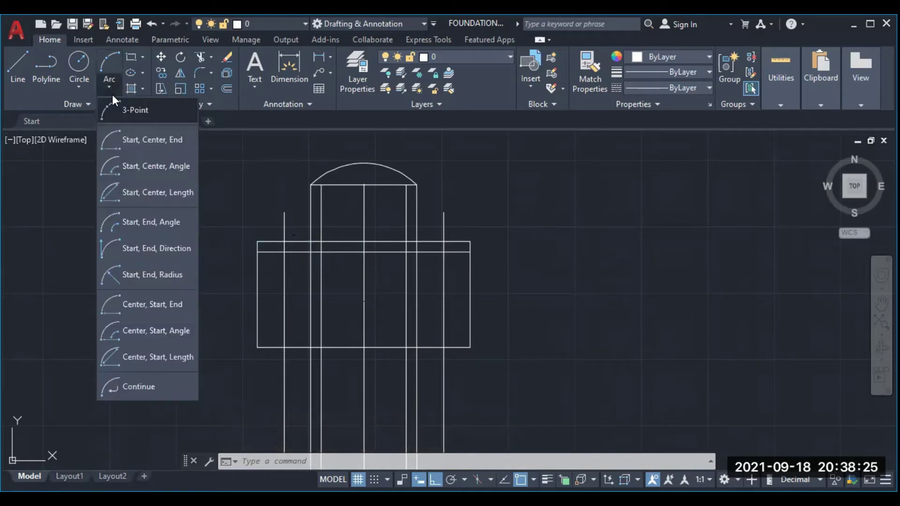
{"action": "left_click", "coordinate": [112, 112]}
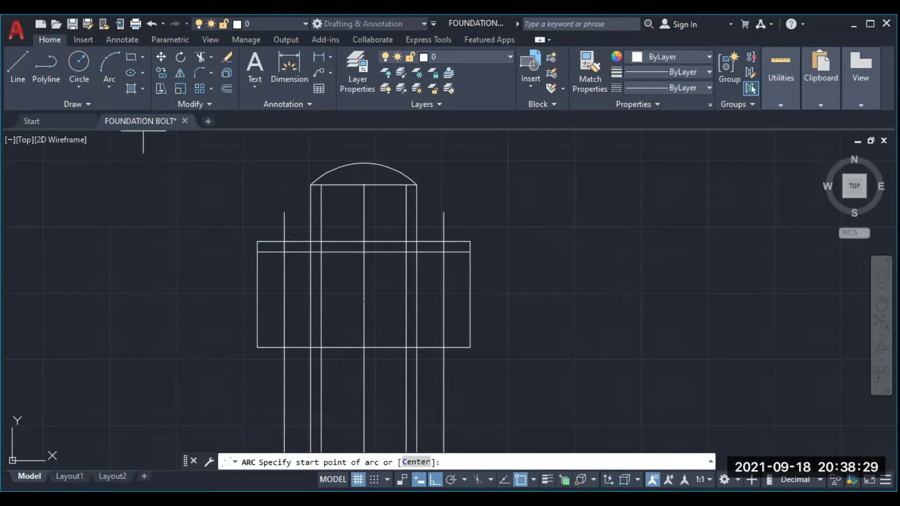
{"action": "left_click", "coordinate": [284, 242]}
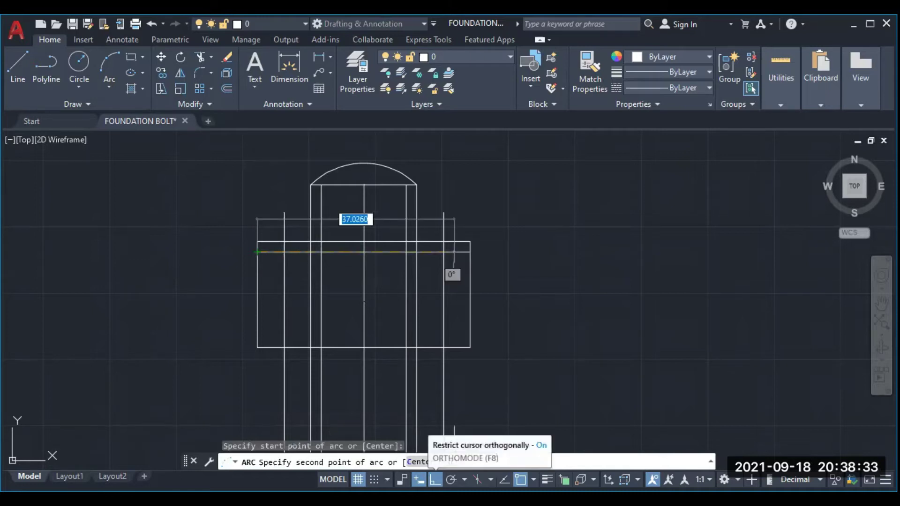
{"action": "left_click", "coordinate": [435, 479]}
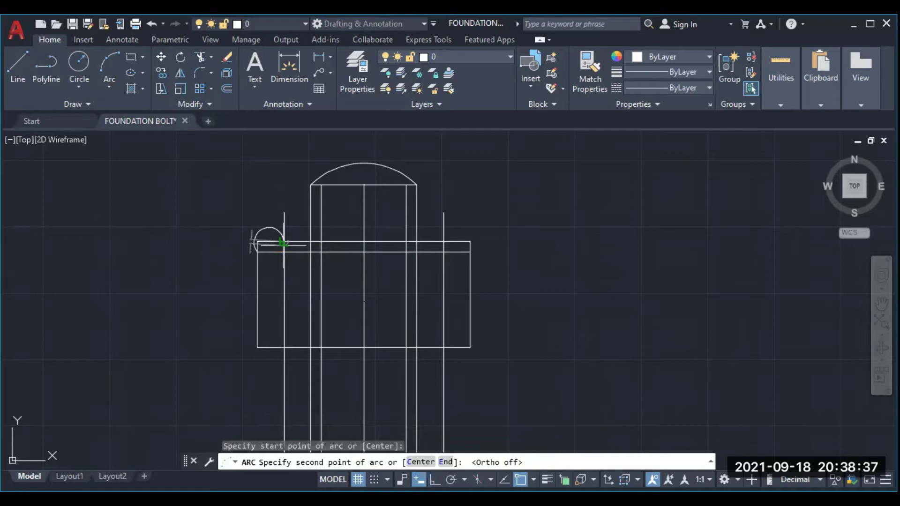
{"action": "left_click", "coordinate": [284, 242]}
{"action": "left_click", "coordinate": [312, 252]}
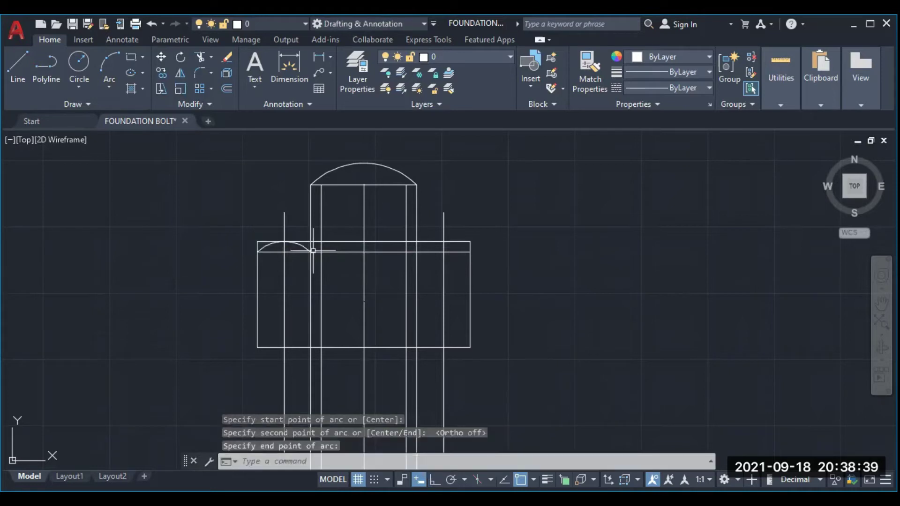
- Draw a 3-point arc across the nut's middle face, from one outer shank side to the other along the offset line, peaking at the top edge
{"action": "key", "text": "Return"}
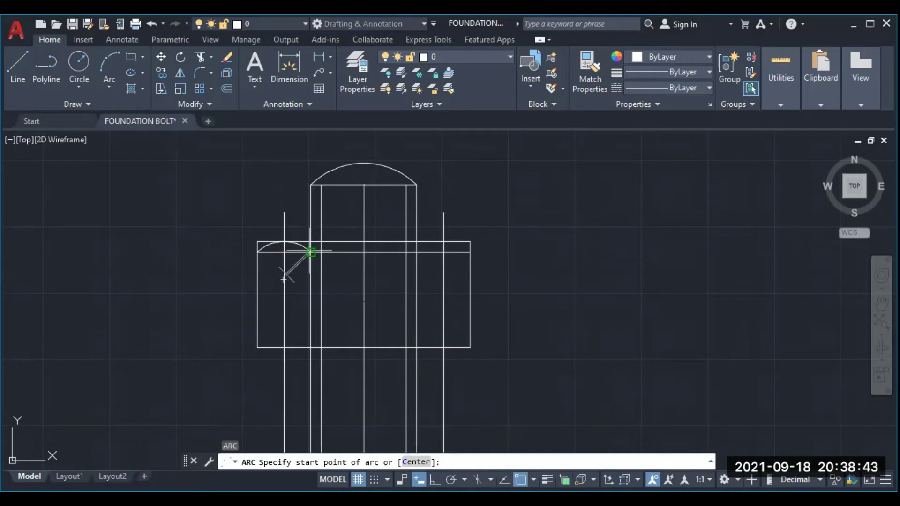
{"action": "left_click", "coordinate": [311, 252]}
{"action": "left_click", "coordinate": [363, 242]}
{"action": "left_click", "coordinate": [420, 252]}
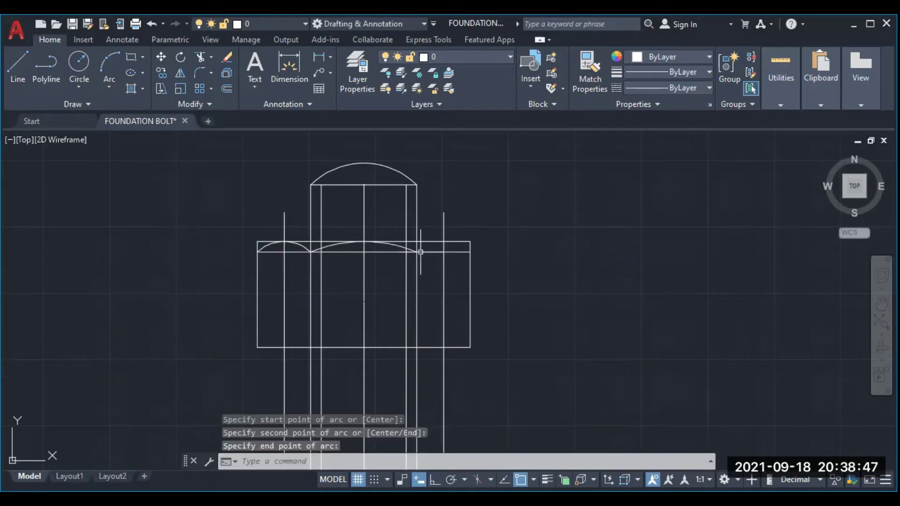
- Draw a 3-point arc across the nut's right face, between the offset line's ends and peaking where the right centerline meets the top edge
{"action": "key", "text": "Return"}
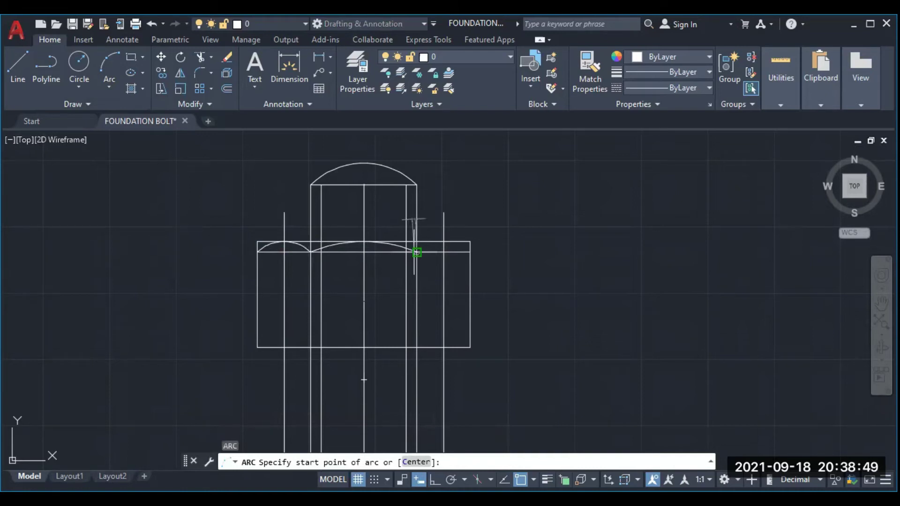
{"action": "left_click", "coordinate": [417, 252]}
{"action": "left_click", "coordinate": [443, 242]}
{"action": "left_click", "coordinate": [469, 252]}
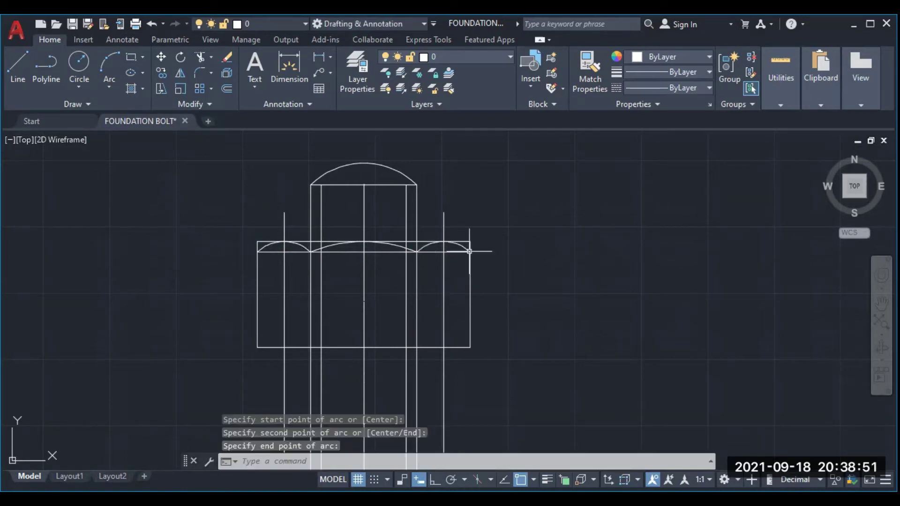
{"action": "key", "text": "Return"}
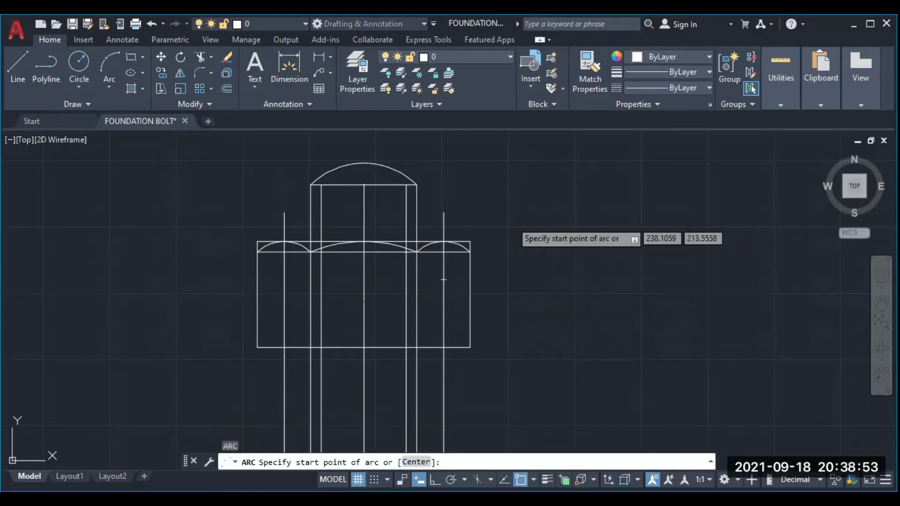
{"action": "key", "text": "Escape"}
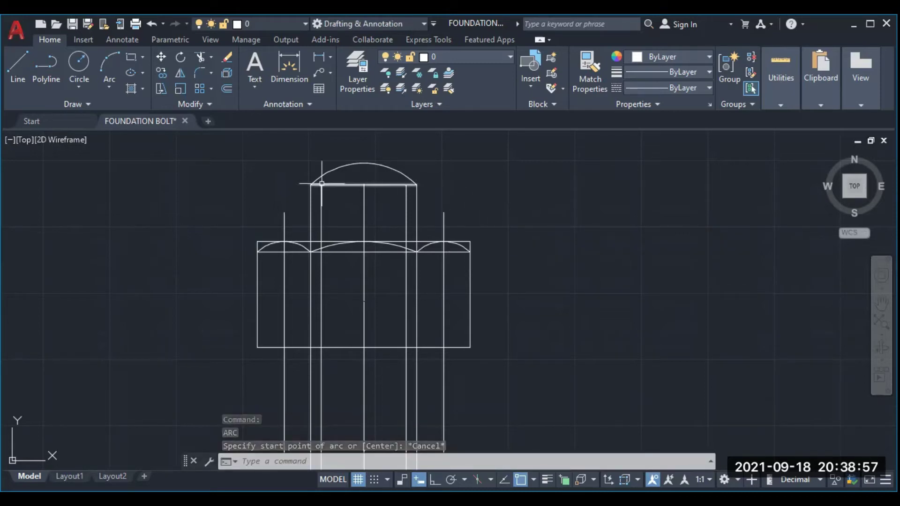
- Trim the nut's square upper corners outside the left and right chamfer arcs
{"action": "left_click", "coordinate": [211, 58]}
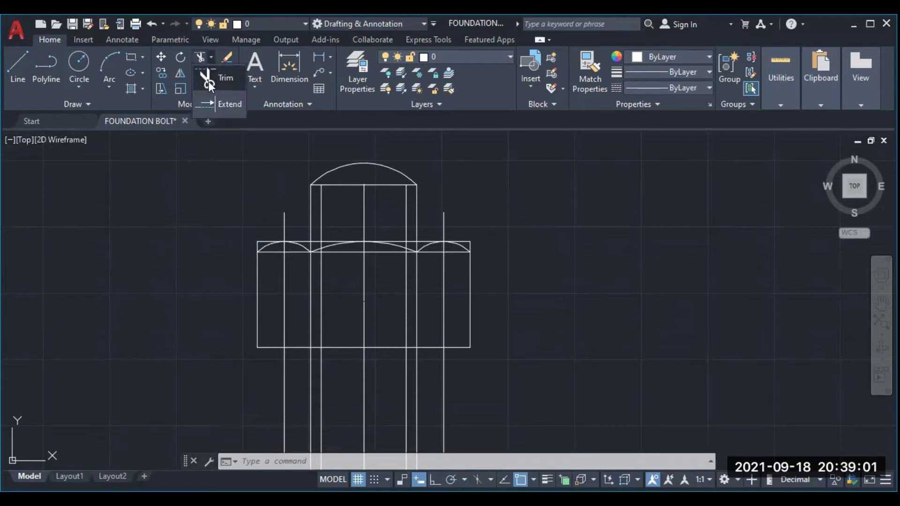
{"action": "left_click", "coordinate": [208, 80]}
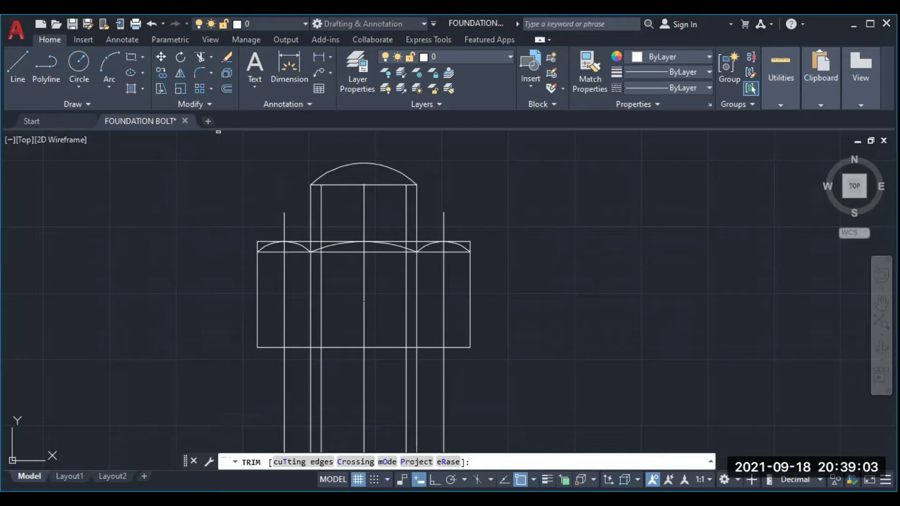
{"action": "left_click", "coordinate": [257, 245]}
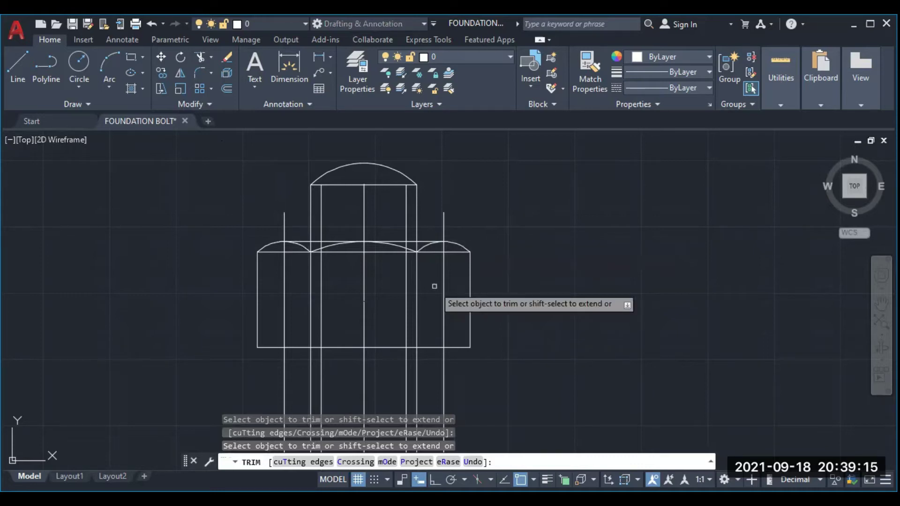
- Trim the two inner shank lines where they pass through the nut
{"action": "scroll", "coordinate": [413, 261], "scroll_direction": "up", "scroll_amount": 2}
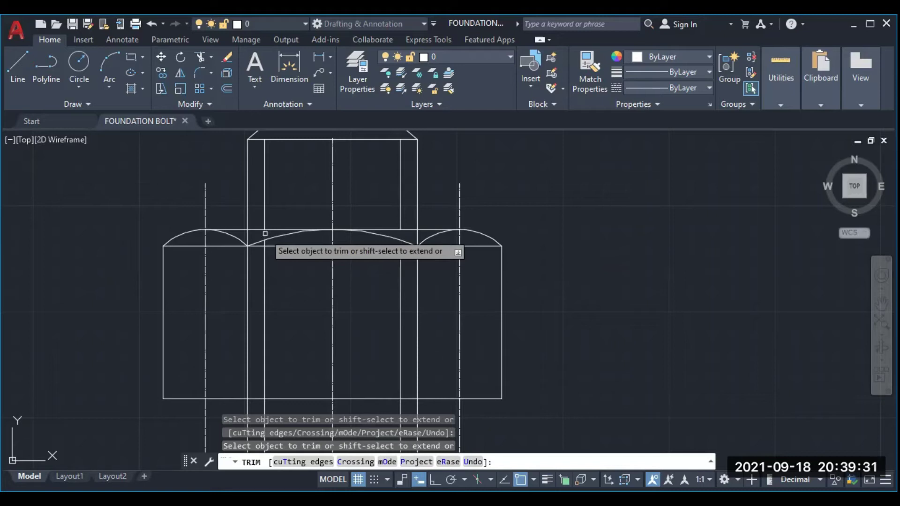
{"action": "left_click", "coordinate": [265, 233]}
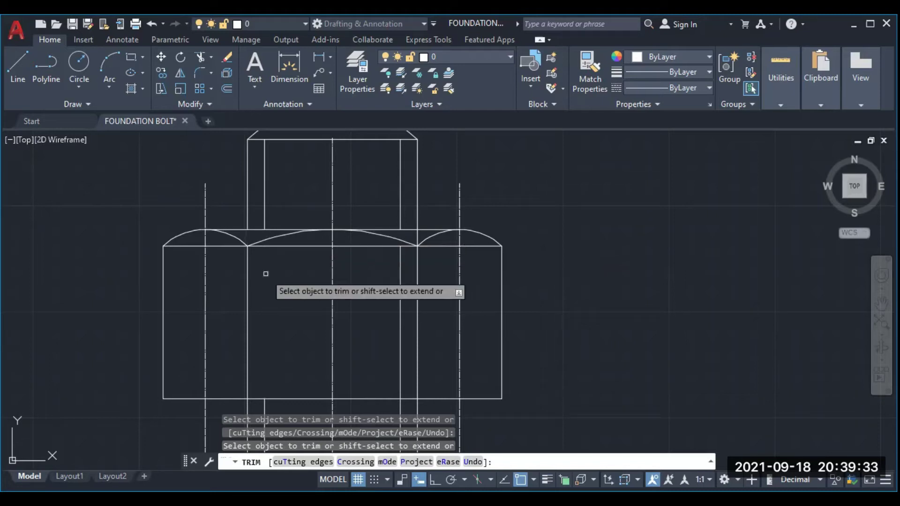
{"action": "left_click", "coordinate": [401, 280]}
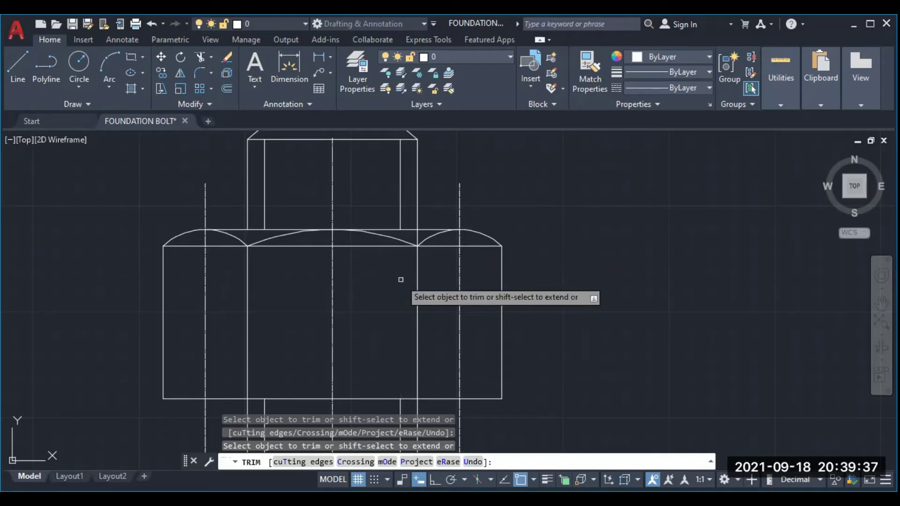
{"action": "key", "text": "Return"}
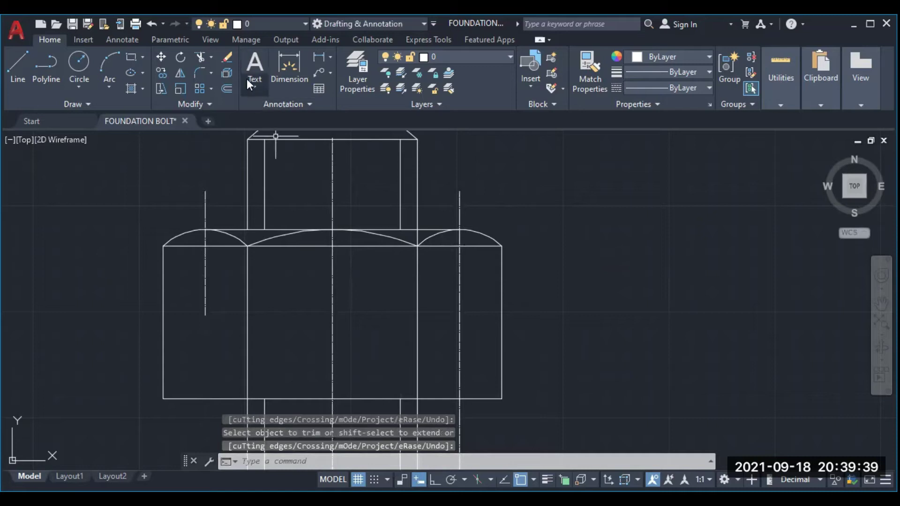
- Erase both halves of the horizontal offset line beneath the nut's chamfer arcs
{"action": "left_click", "coordinate": [227, 59]}
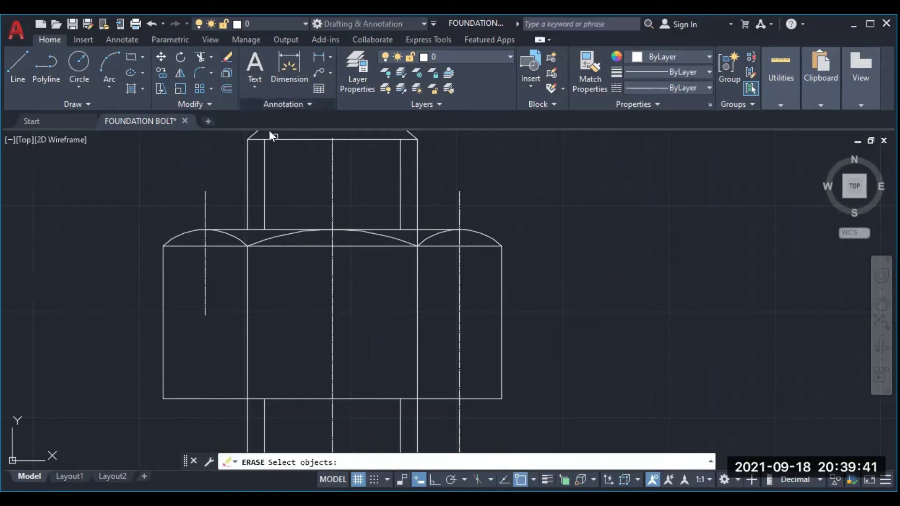
{"action": "left_click", "coordinate": [311, 247]}
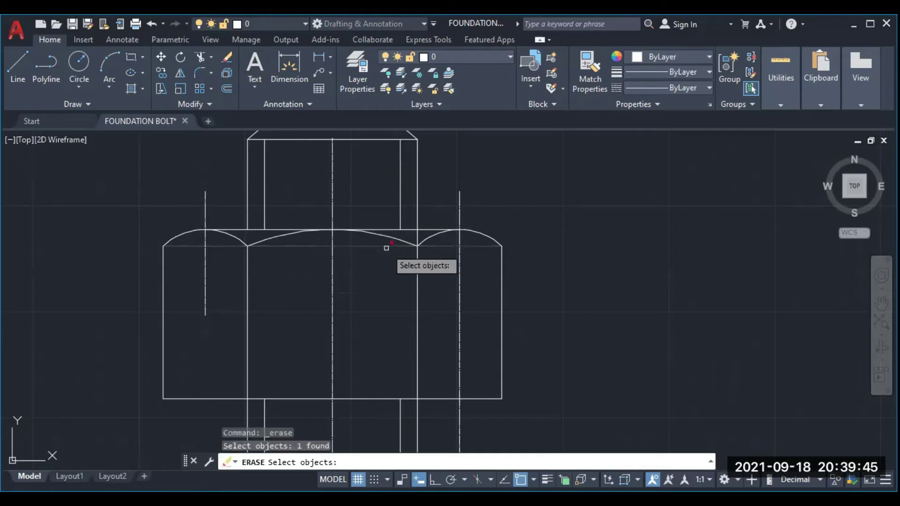
{"action": "left_click", "coordinate": [386, 247]}
{"action": "key", "text": "Return"}
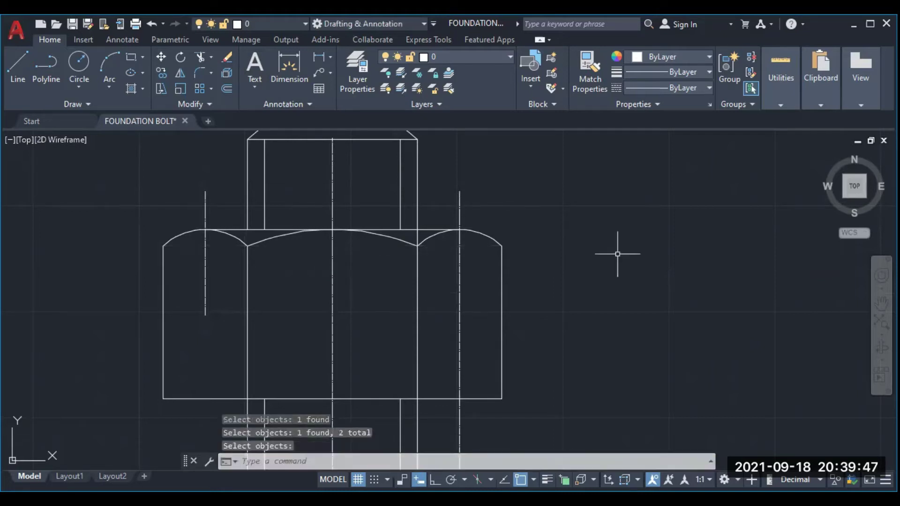
- Examine the dimensions of the washer below the nut in the reference drawing and return to the copy
{"action": "scroll", "coordinate": [609, 223], "scroll_direction": "down", "scroll_amount": 1}
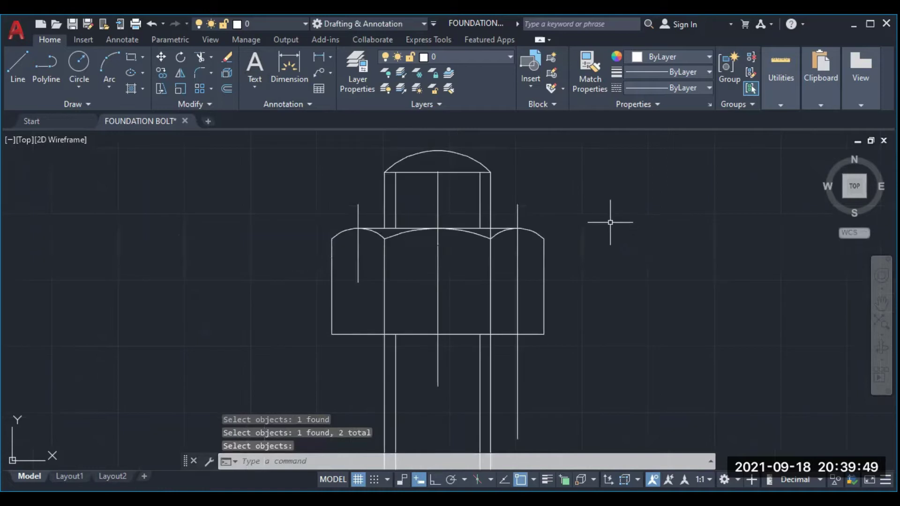
{"action": "scroll", "coordinate": [609, 220], "scroll_direction": "down", "scroll_amount": 1}
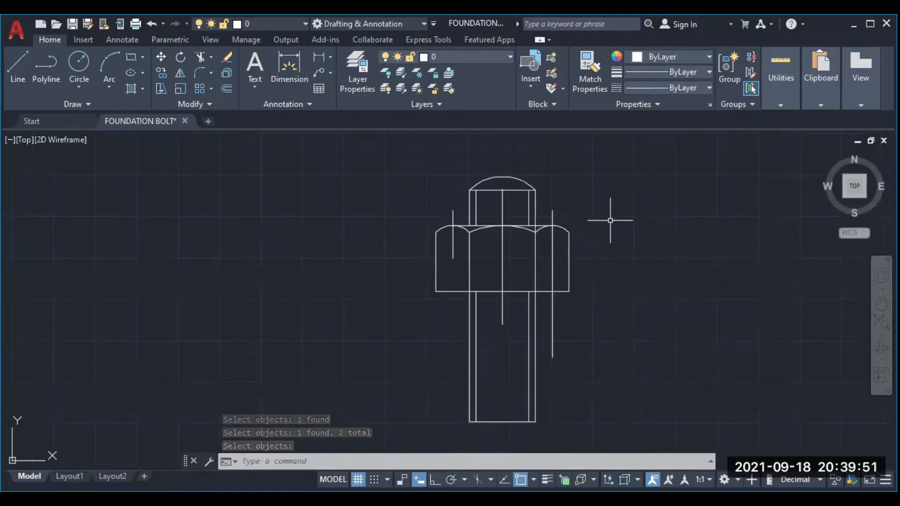
{"action": "scroll", "coordinate": [611, 217], "scroll_direction": "up", "scroll_amount": 1}
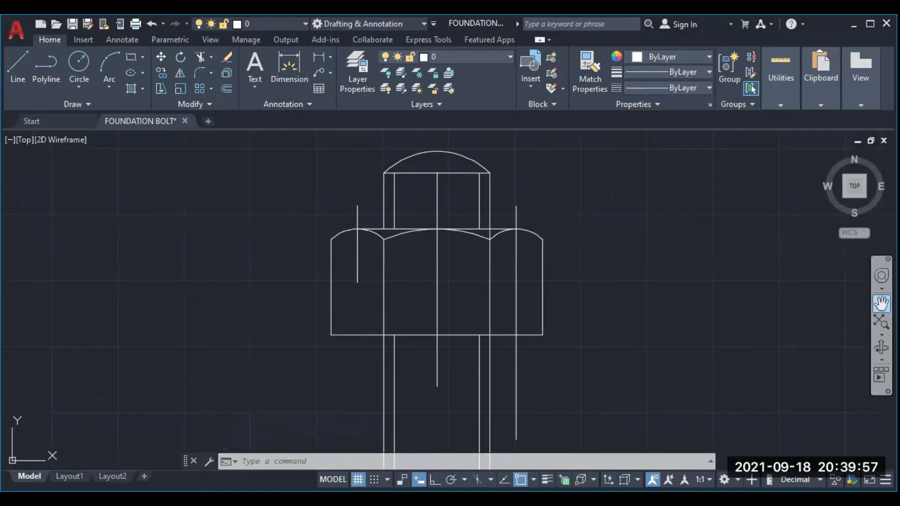
{"action": "left_click", "coordinate": [881, 303]}
{"action": "mouse_move", "coordinate": [809, 287]}
{"action": "left_mouse_down"}
{"action": "mouse_move", "coordinate": [688, 291]}
{"action": "mouse_move", "coordinate": [462, 245]}
{"action": "mouse_move", "coordinate": [231, 231]}
{"action": "mouse_move", "coordinate": [0, 192]}
{"action": "left_mouse_up"}
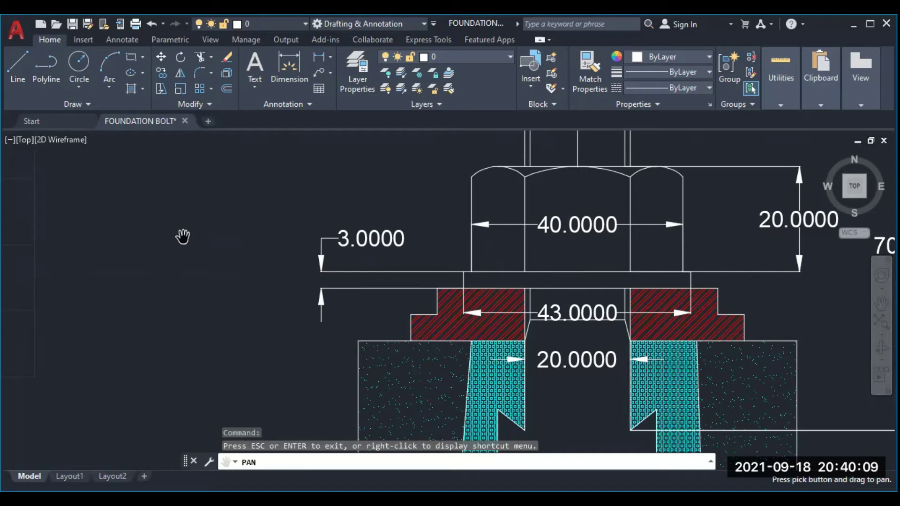
{"action": "mouse_move", "coordinate": [183, 236]}
{"action": "left_mouse_down"}
{"action": "mouse_move", "coordinate": [492, 231]}
{"action": "mouse_move", "coordinate": [623, 257]}
{"action": "mouse_move", "coordinate": [858, 261]}
{"action": "left_mouse_up"}
{"action": "left_click_drag", "start_coordinate": [741, 261], "coordinate": [848, 261]}
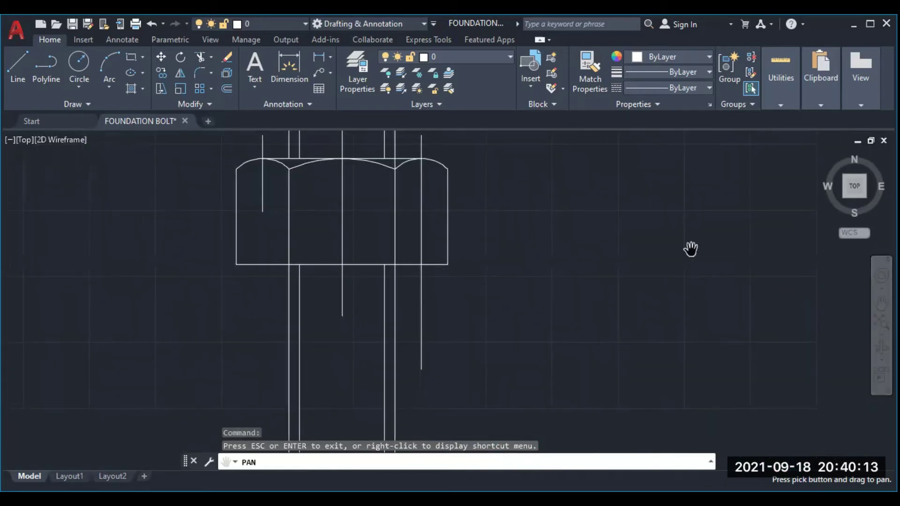
{"action": "right_click", "coordinate": [648, 234]}
{"action": "left_click", "coordinate": [679, 243]}
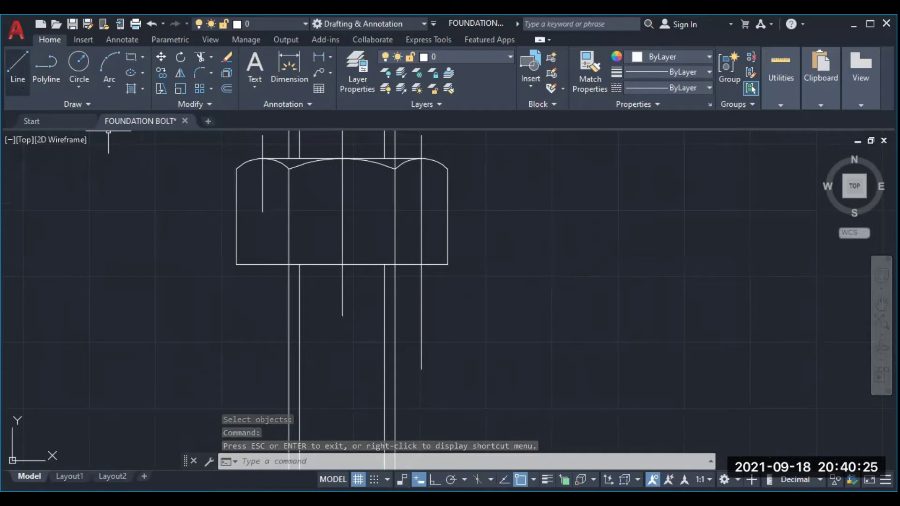
- Draw the washer outline with Ortho on from the nut's lower left corner: 1.5 left, 3 down, 43 right, 3 up and 1.5 left
{"action": "left_click", "coordinate": [17, 70]}
{"action": "key", "text": "F8"}
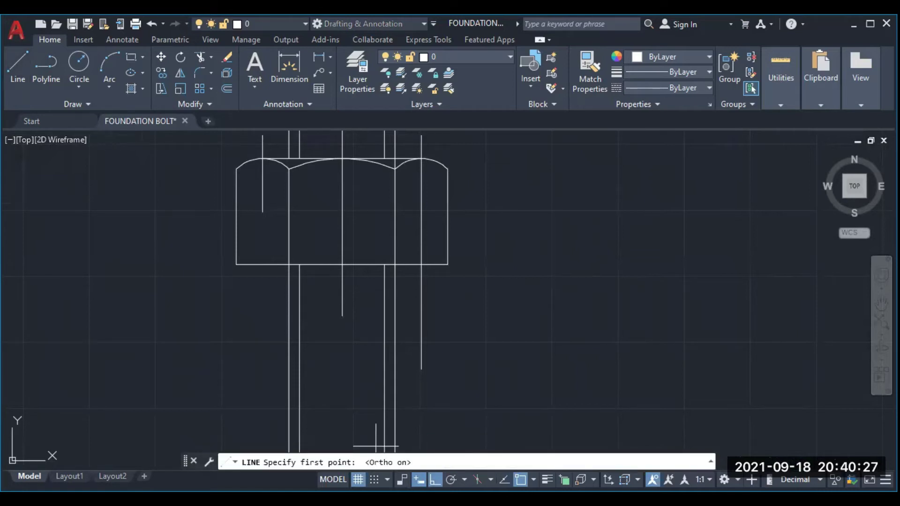
{"action": "left_click", "coordinate": [237, 266]}
{"action": "type", "text": "1."}
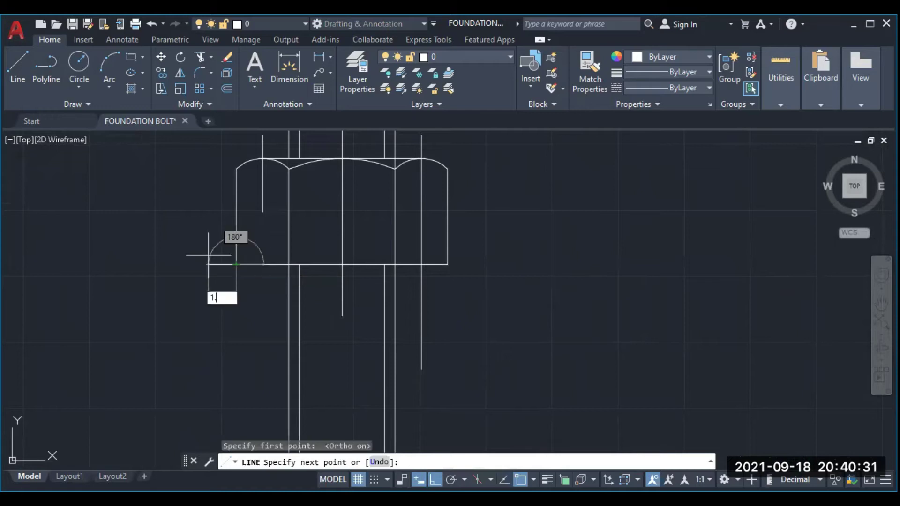
{"action": "type", "text": "5"}
{"action": "key", "text": "Return"}
{"action": "type", "text": "3"}
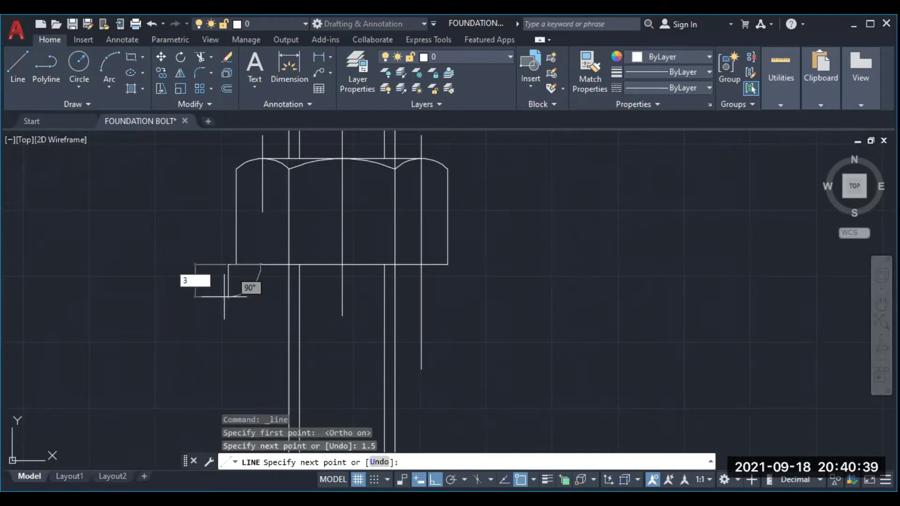
{"action": "key", "text": "Return"}
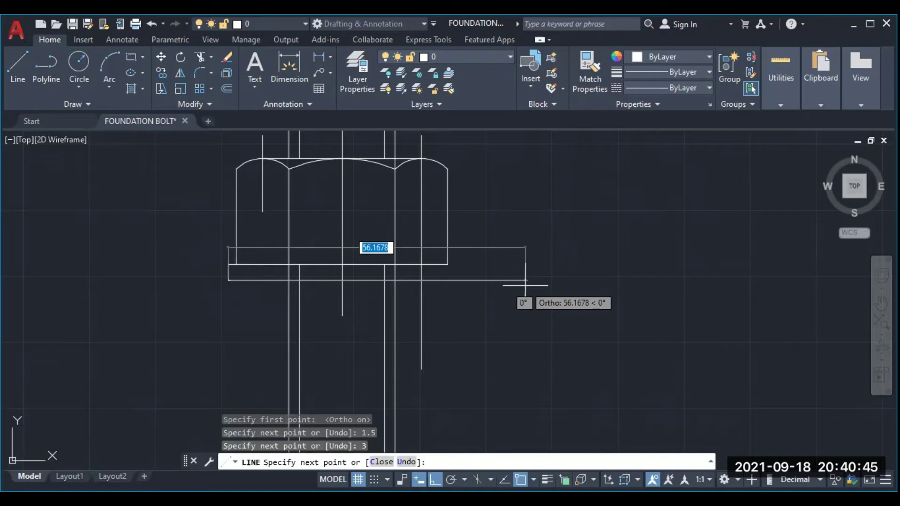
{"action": "type", "text": "43"}
{"action": "key", "text": "Return"}
{"action": "type", "text": "3"}
{"action": "key", "text": "Return"}
{"action": "type", "text": "1.5"}
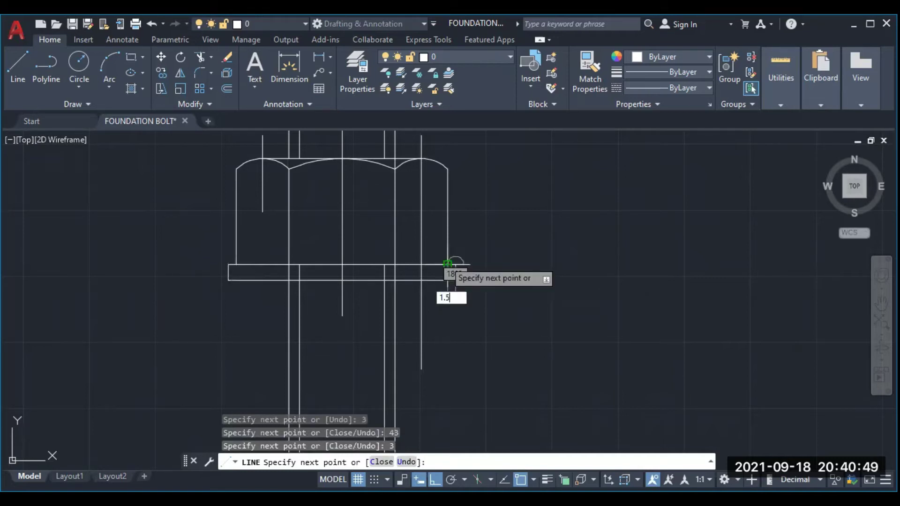
{"action": "key", "text": "Return"}
{"action": "key", "text": "Return"}
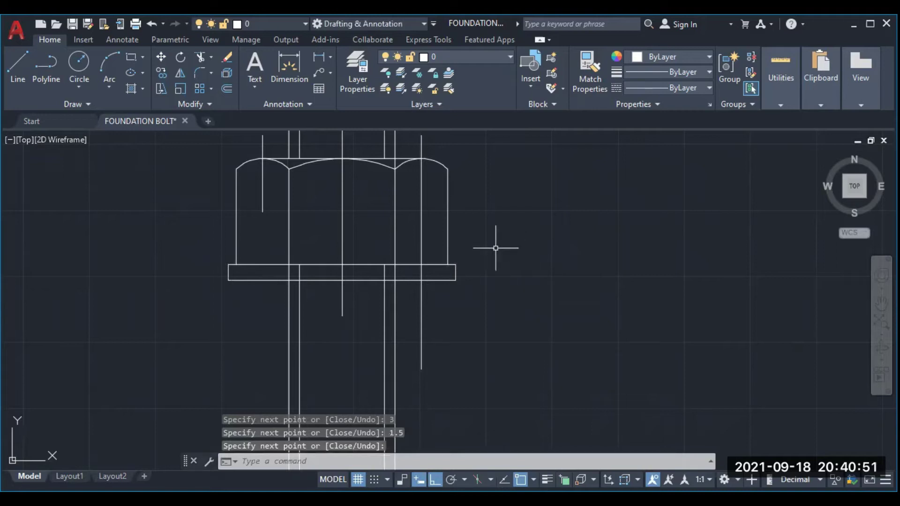
- Trim the inner and outer shank lines where they pass through the washer
{"action": "left_click", "coordinate": [211, 58]}
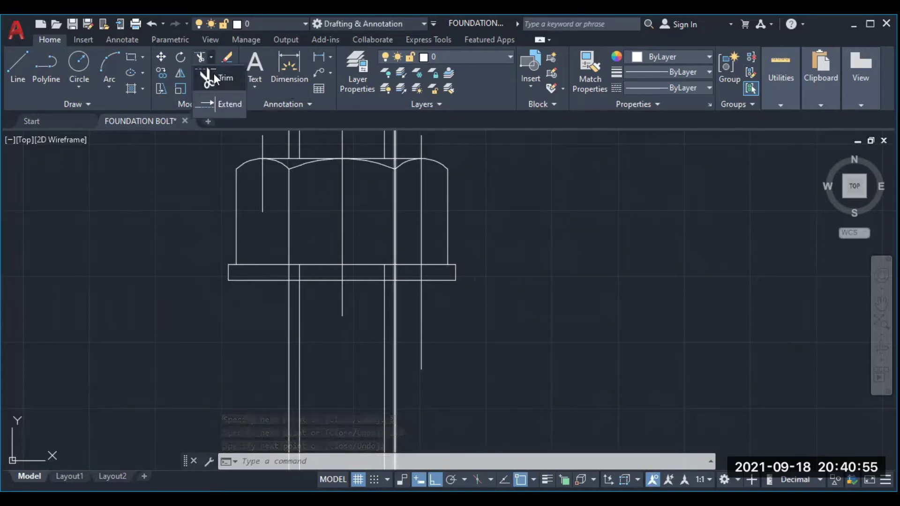
{"action": "left_click", "coordinate": [214, 74]}
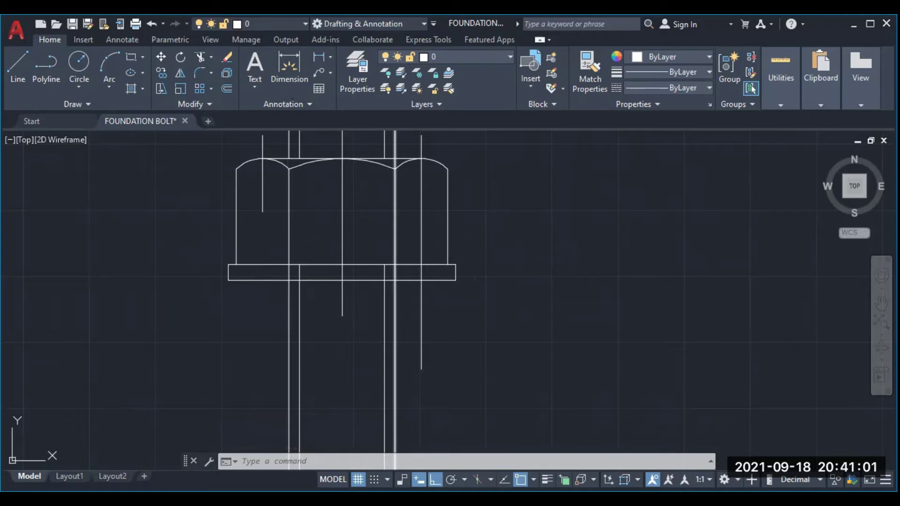
{"action": "key", "text": "Return"}
{"action": "left_click", "coordinate": [394, 274]}
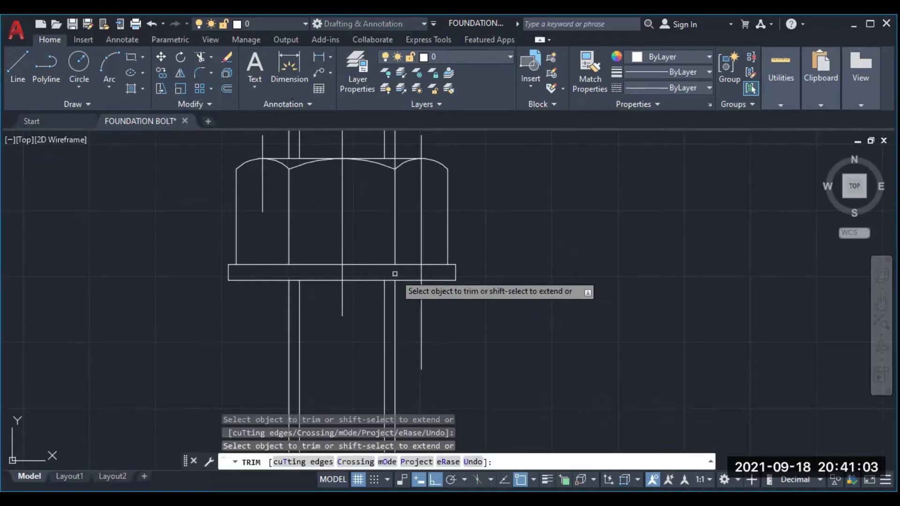
{"action": "key", "text": "Return"}
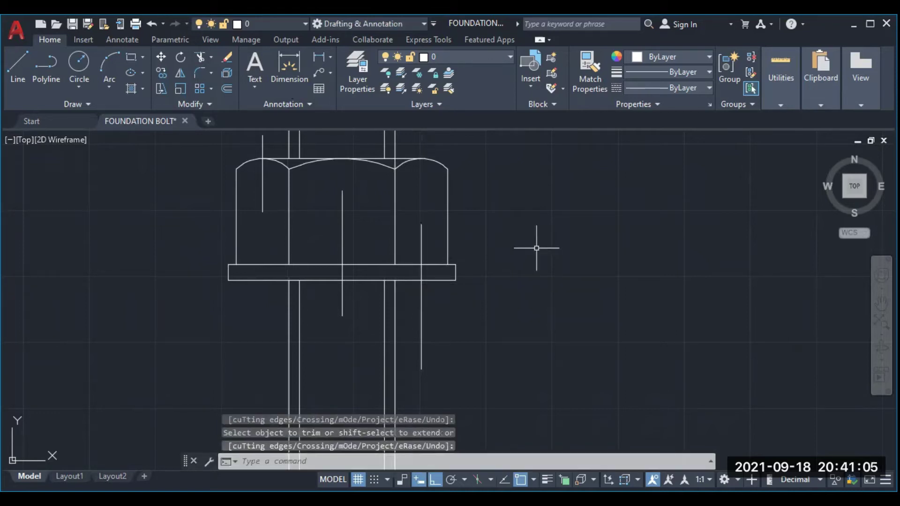
- Draw the left stepped plate edge from the washer's lower left corner: 10 left, 5 down, 10 left and 5 down
{"action": "right_click", "coordinate": [584, 261]}
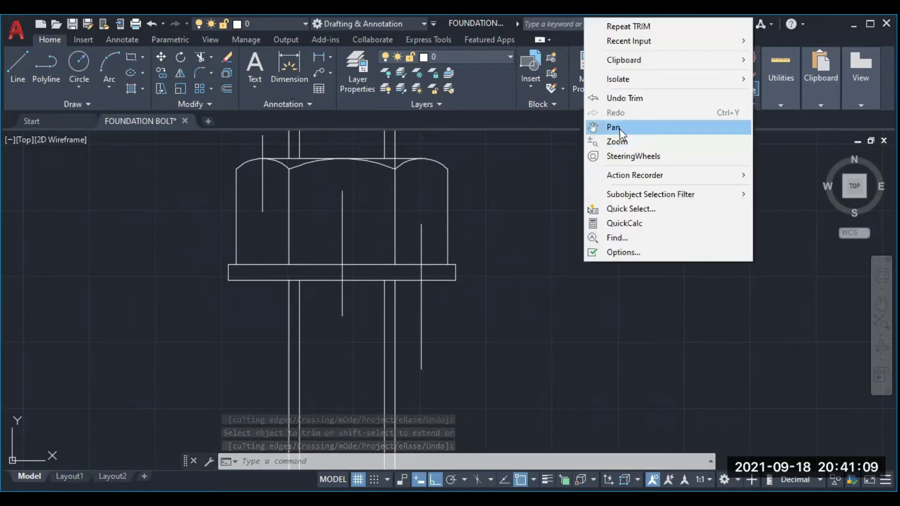
{"action": "left_click", "coordinate": [613, 127]}
{"action": "mouse_move", "coordinate": [651, 251]}
{"action": "left_mouse_down"}
{"action": "mouse_move", "coordinate": [177, 243]}
{"action": "mouse_move", "coordinate": [1, 250]}
{"action": "left_mouse_up"}
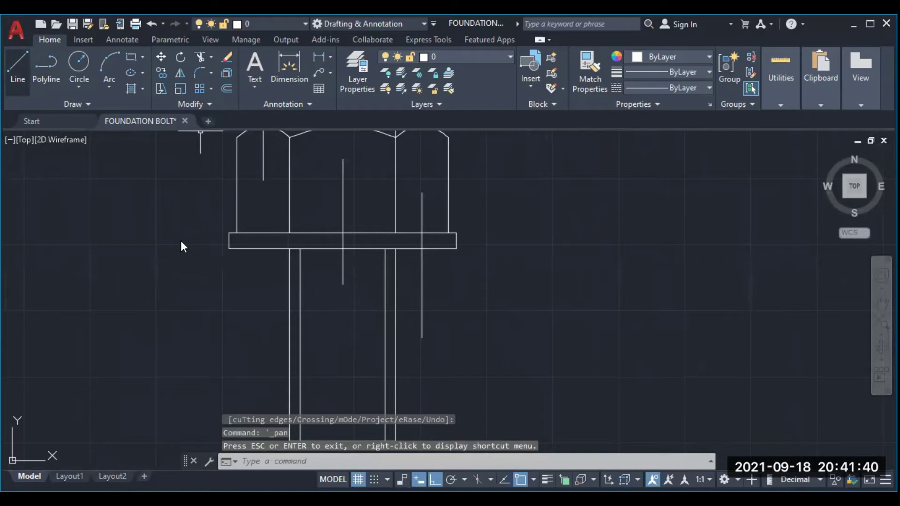
{"action": "key", "text": "Escape"}
{"action": "type", "text": "l"}
{"action": "key", "text": "Return"}
{"action": "left_click", "coordinate": [228, 248]}
{"action": "type", "text": "10"}
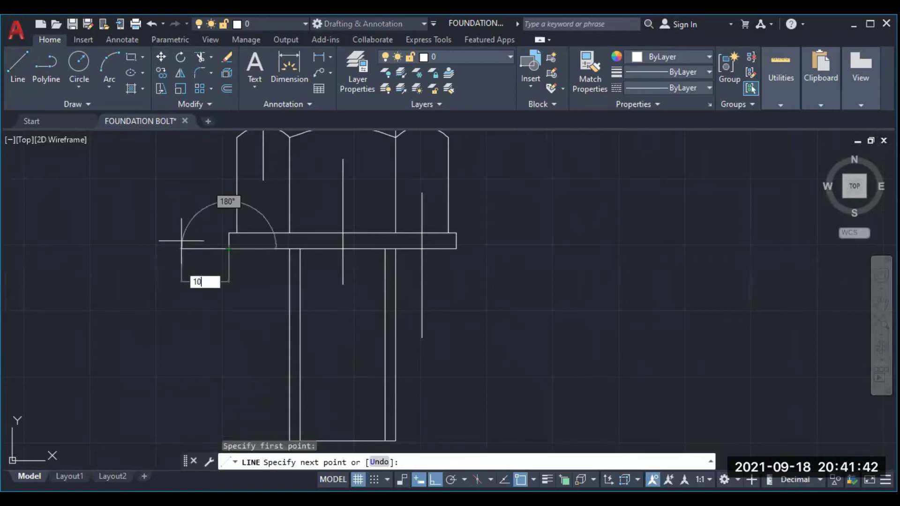
{"action": "key", "text": "Return"}
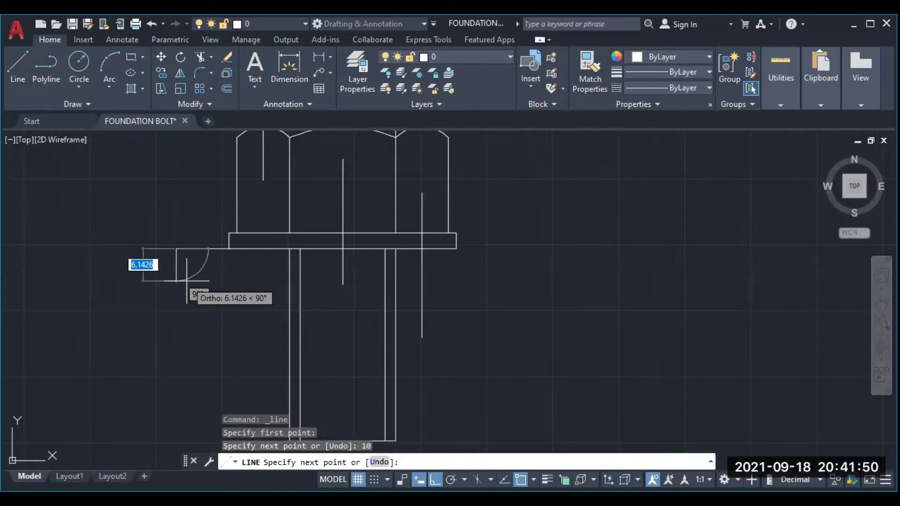
{"action": "type", "text": "5"}
{"action": "key", "text": "Return"}
{"action": "type", "text": "10"}
{"action": "key", "text": "Return"}
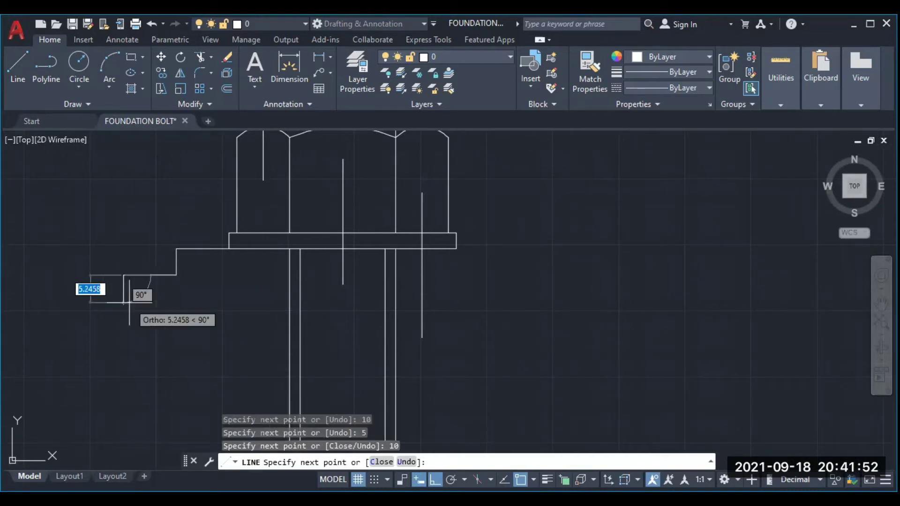
{"action": "type", "text": "5"}
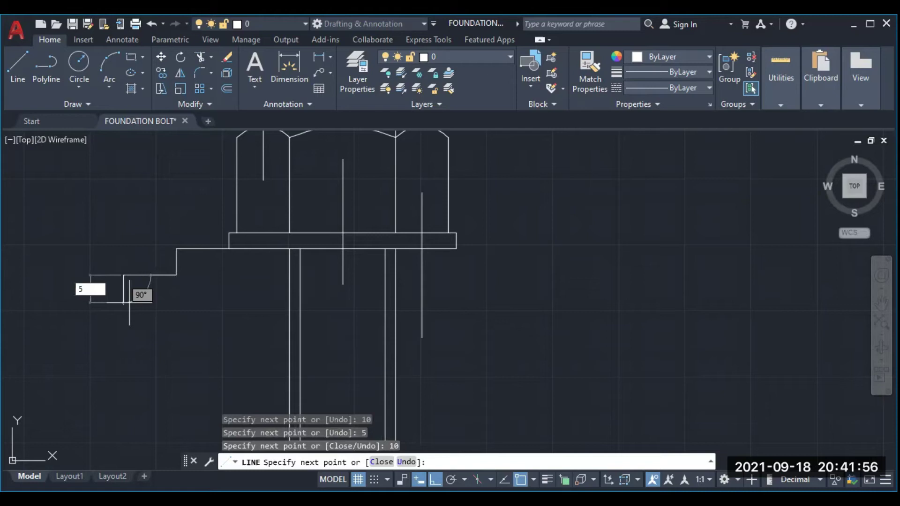
{"action": "key", "text": "Return"}
{"action": "key", "text": "Return"}
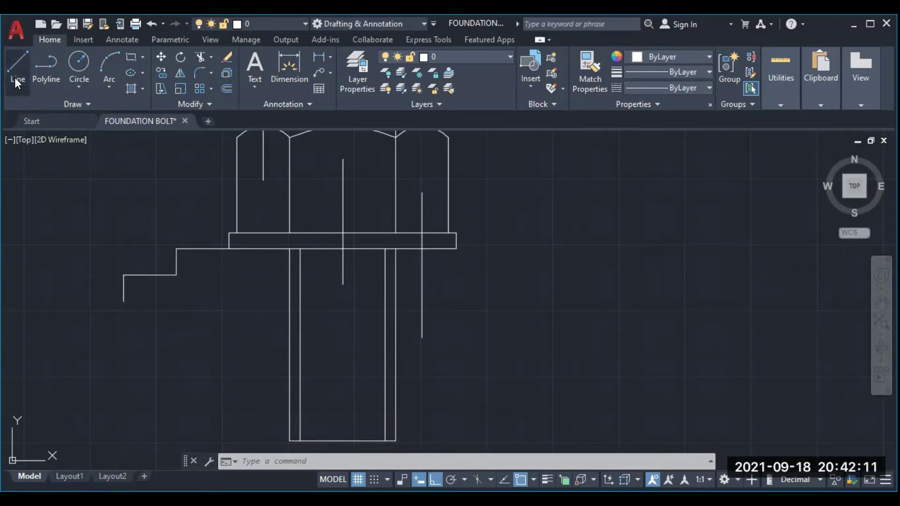
- Draw the right stepped edge from the washer's lower right corner: 10 right, 5 down, 10 right, 5 down, and join it to the left edge's lower end
{"action": "left_click", "coordinate": [15, 77]}
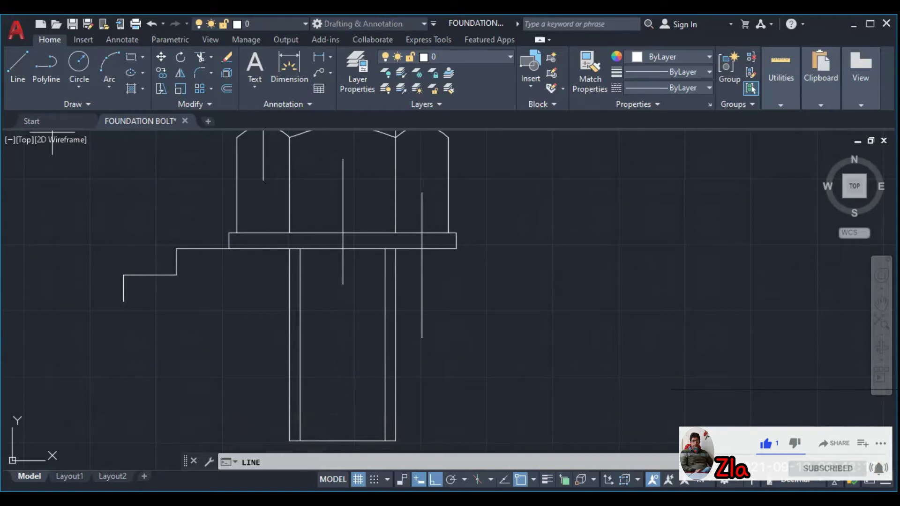
{"action": "left_click", "coordinate": [456, 249]}
{"action": "type", "text": "10"}
{"action": "key", "text": "Return"}
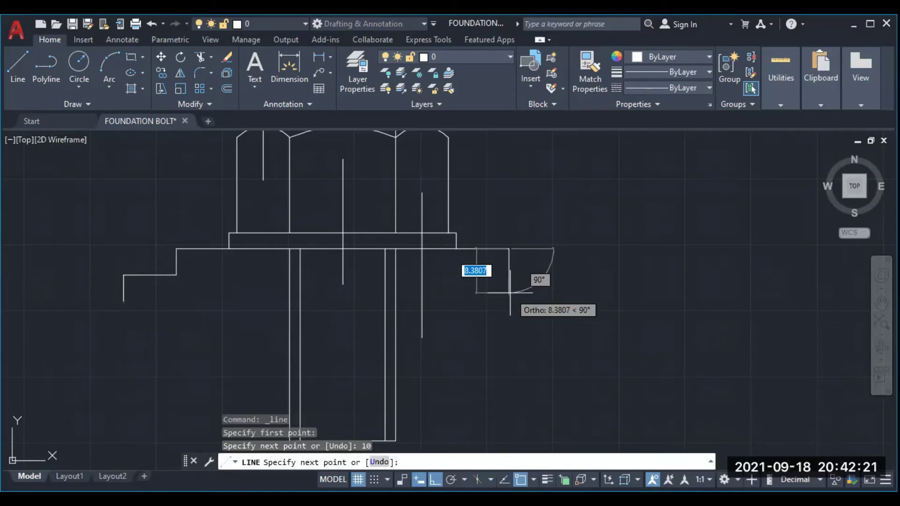
{"action": "type", "text": "5"}
{"action": "key", "text": "Return"}
{"action": "type", "text": "10"}
{"action": "key", "text": "Return"}
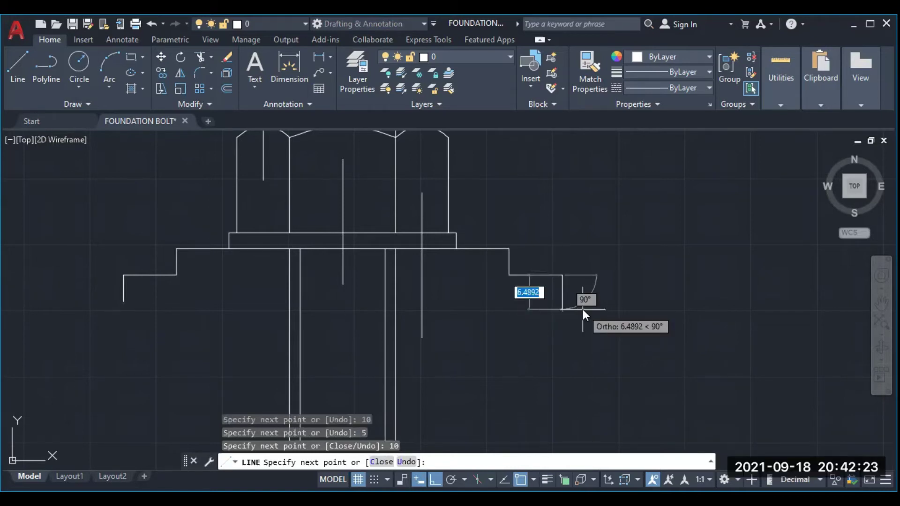
{"action": "type", "text": "5"}
{"action": "key", "text": "Return"}
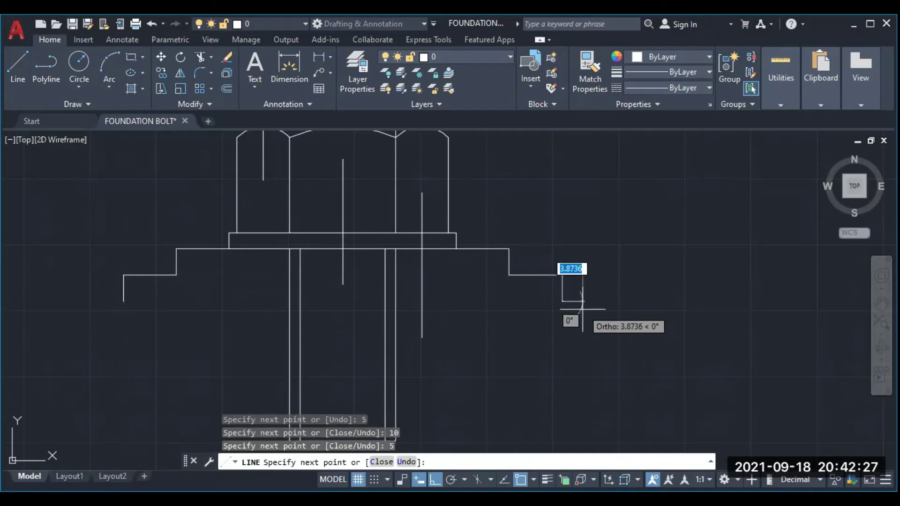
{"action": "left_click", "coordinate": [123, 301]}
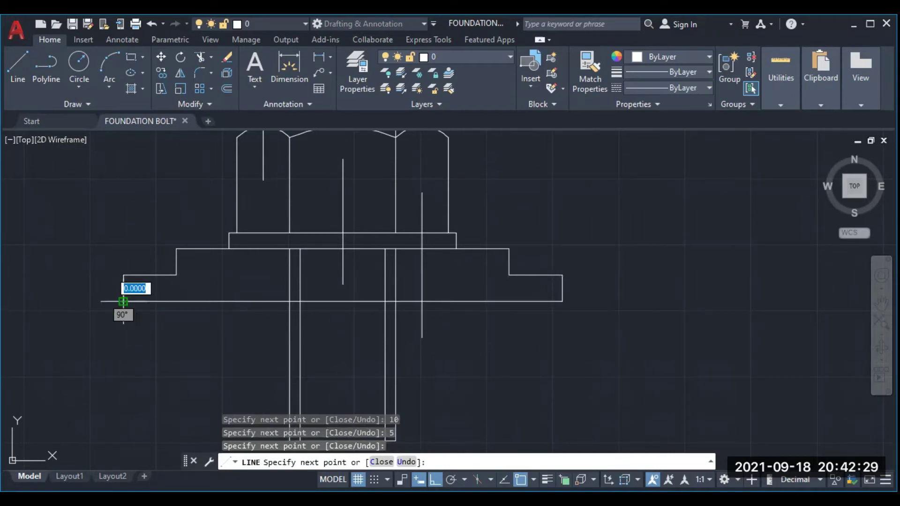
{"action": "key", "text": "Return"}
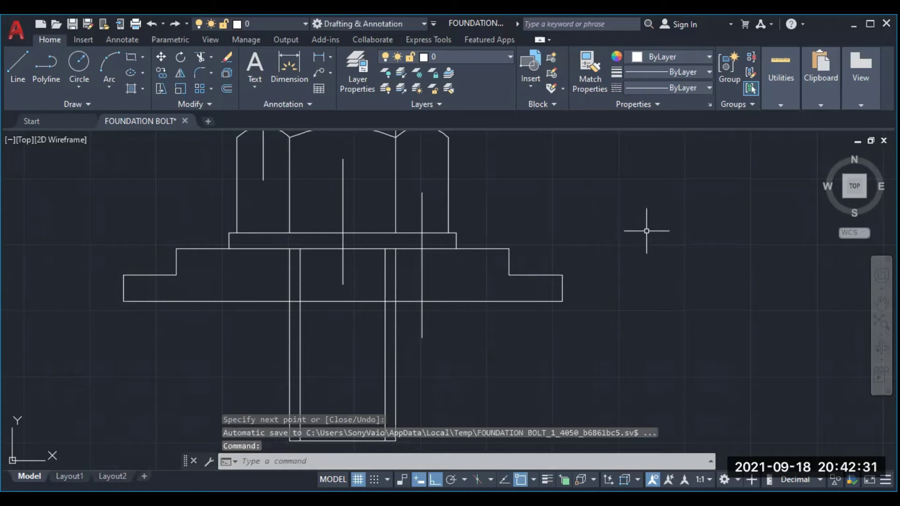
- Trim the plate's bottom line where it crosses the bolt shank
{"action": "scroll", "coordinate": [646, 230], "scroll_direction": "down", "scroll_amount": 1}
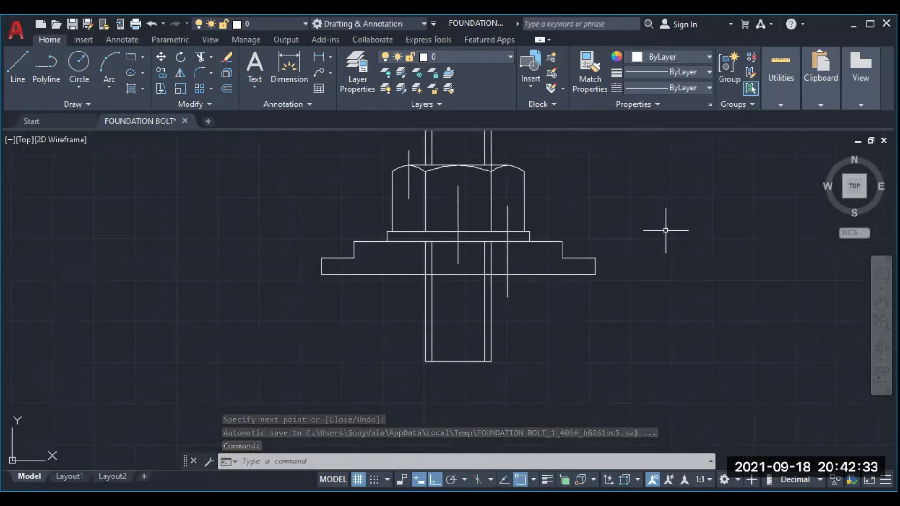
{"action": "right_click", "coordinate": [668, 236]}
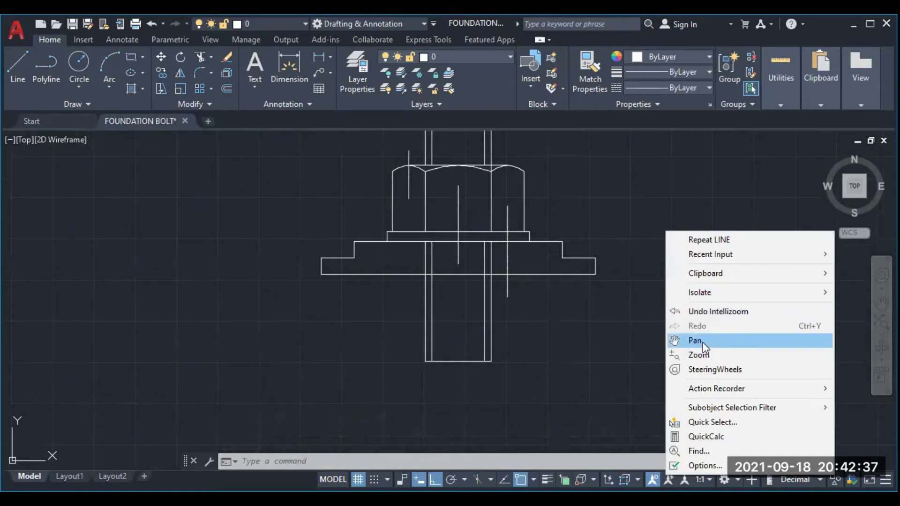
{"action": "left_click", "coordinate": [693, 340]}
{"action": "mouse_move", "coordinate": [740, 328]}
{"action": "left_mouse_down"}
{"action": "mouse_move", "coordinate": [381, 325]}
{"action": "mouse_move", "coordinate": [392, 328]}
{"action": "left_mouse_up"}
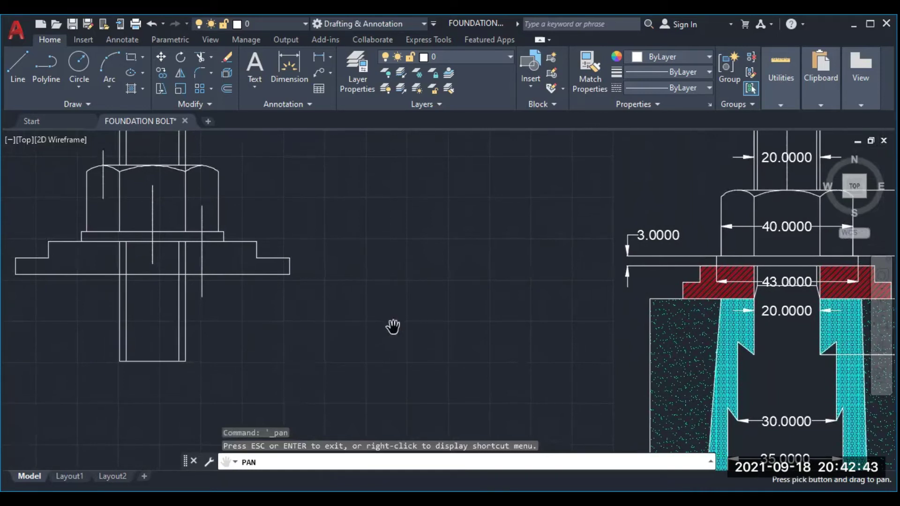
{"action": "right_click", "coordinate": [328, 302]}
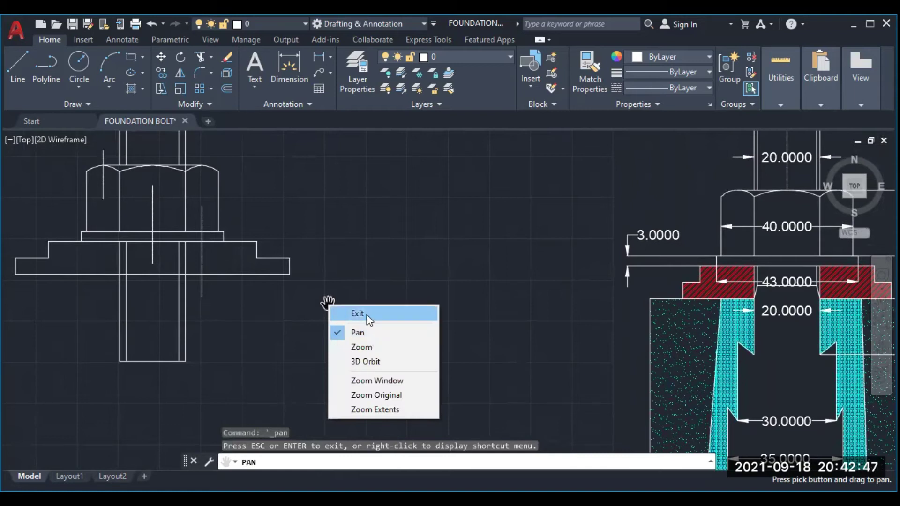
{"action": "left_click", "coordinate": [370, 314]}
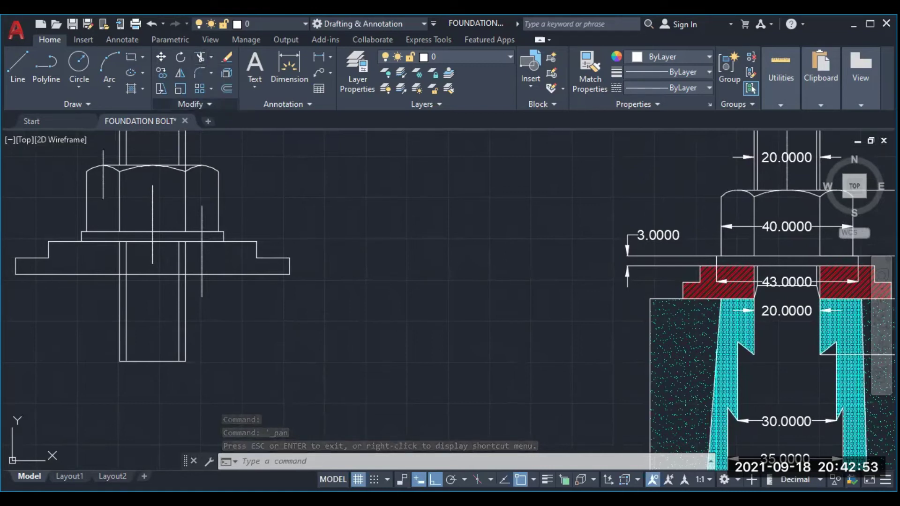
{"action": "type", "text": "tr"}
{"action": "key", "text": "Return"}
{"action": "left_click", "coordinate": [150, 273]}
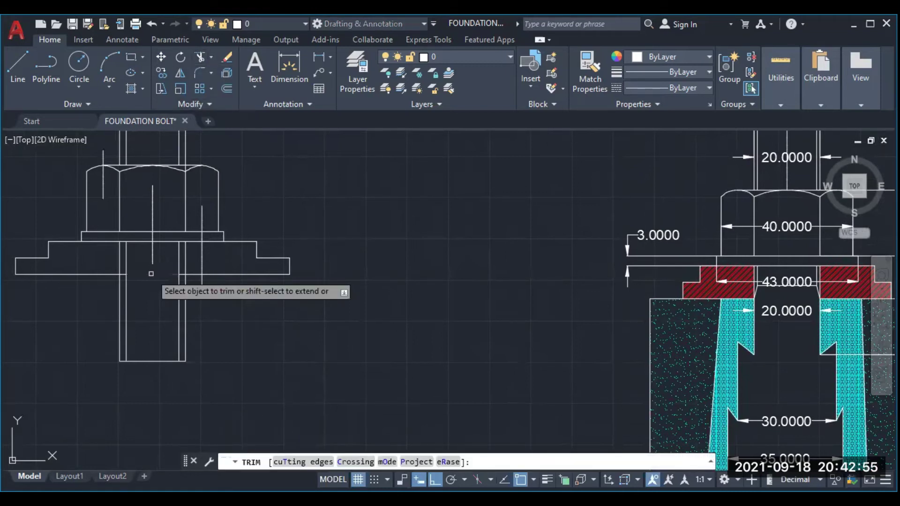
{"action": "left_click", "coordinate": [151, 274]}
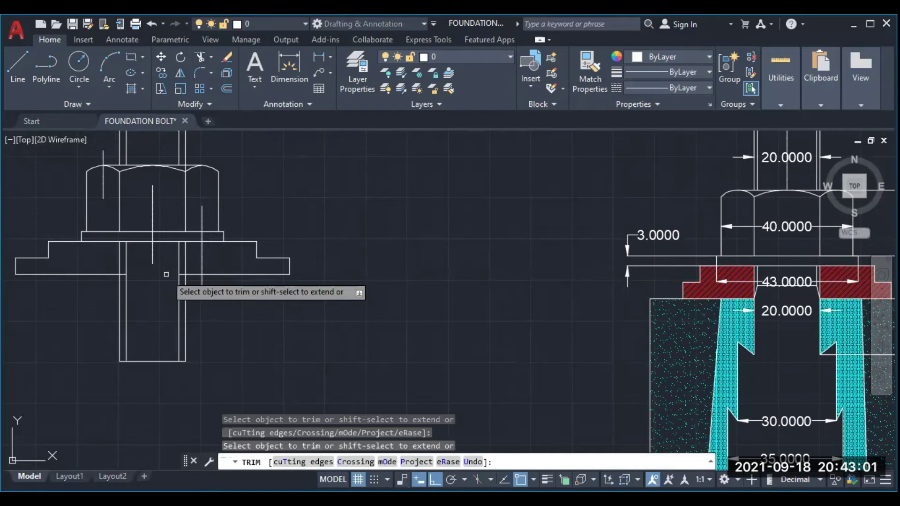
{"action": "left_click", "coordinate": [183, 275]}
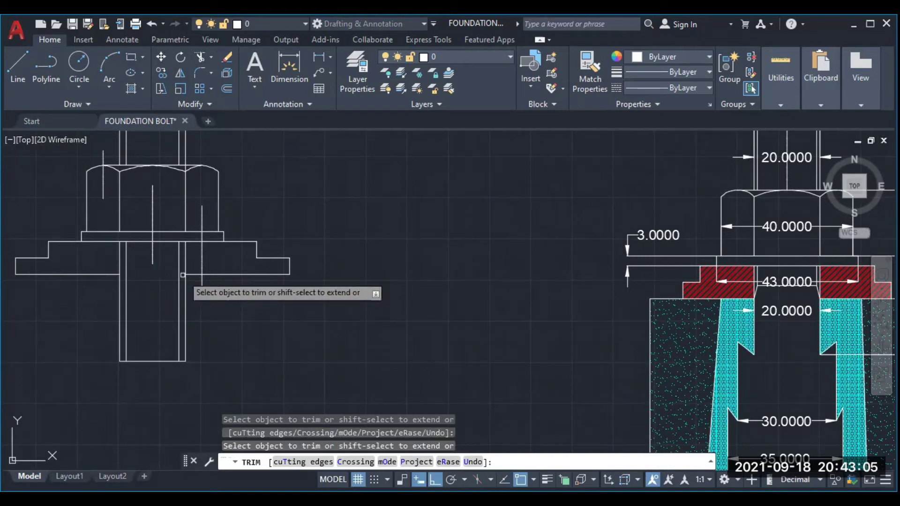
{"action": "key", "text": "Return"}
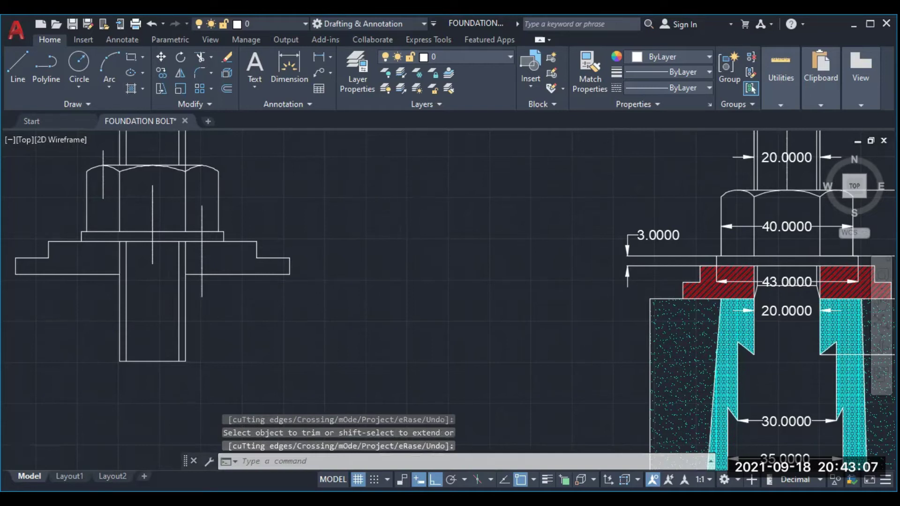
- Set polar tracking to 45° increments and draw a 4-unit diagonal line up and left from the shank's lower left corner
{"action": "scroll", "coordinate": [401, 206], "scroll_direction": "down", "scroll_amount": 2}
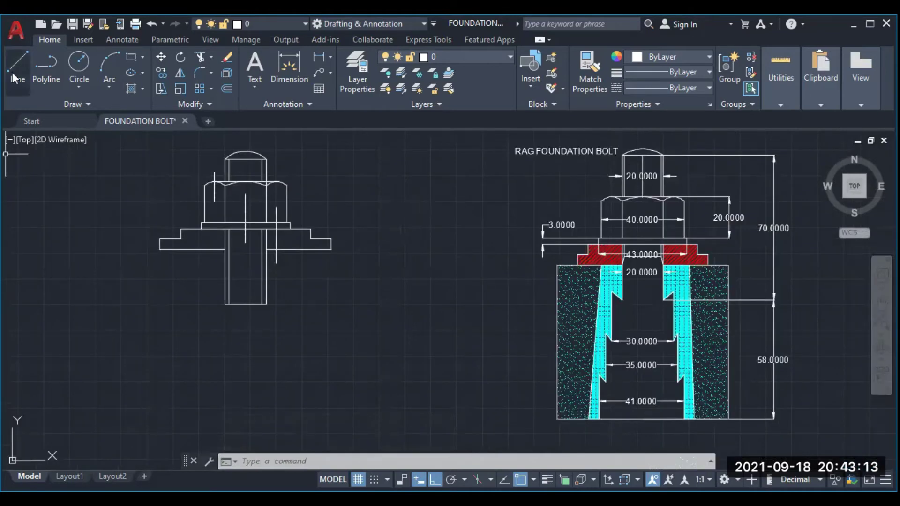
{"action": "left_click", "coordinate": [18, 66]}
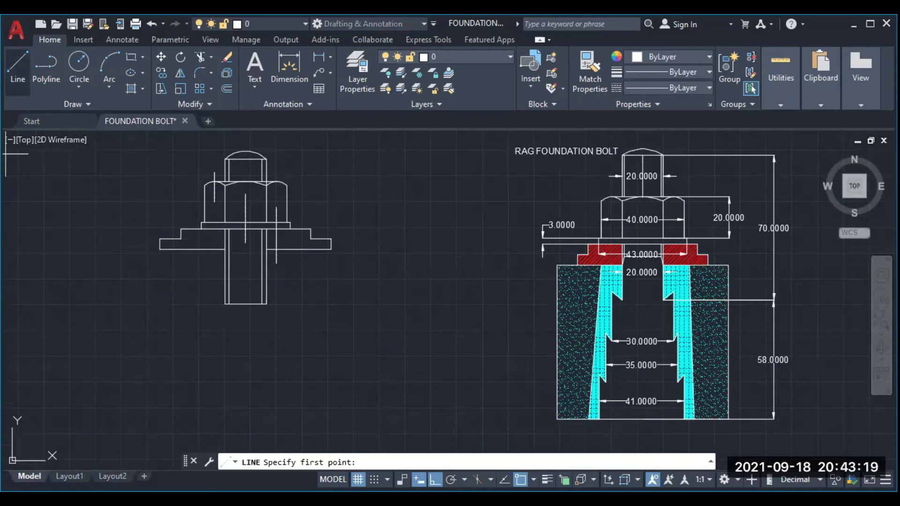
{"action": "left_click", "coordinate": [225, 304]}
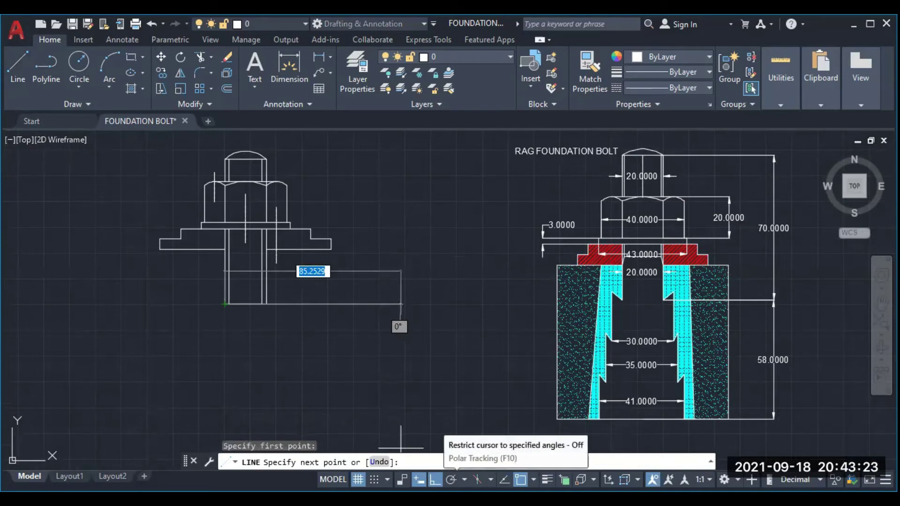
{"action": "left_click", "coordinate": [464, 479]}
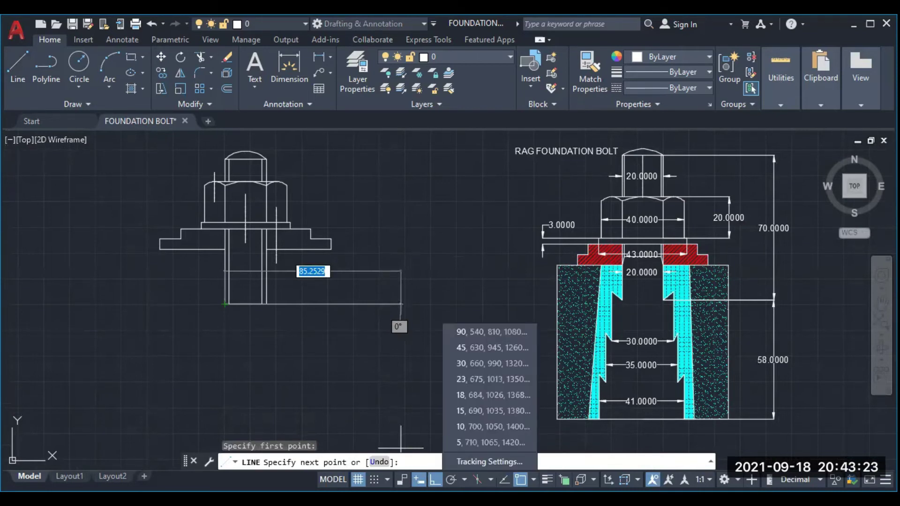
{"action": "left_click", "coordinate": [462, 349]}
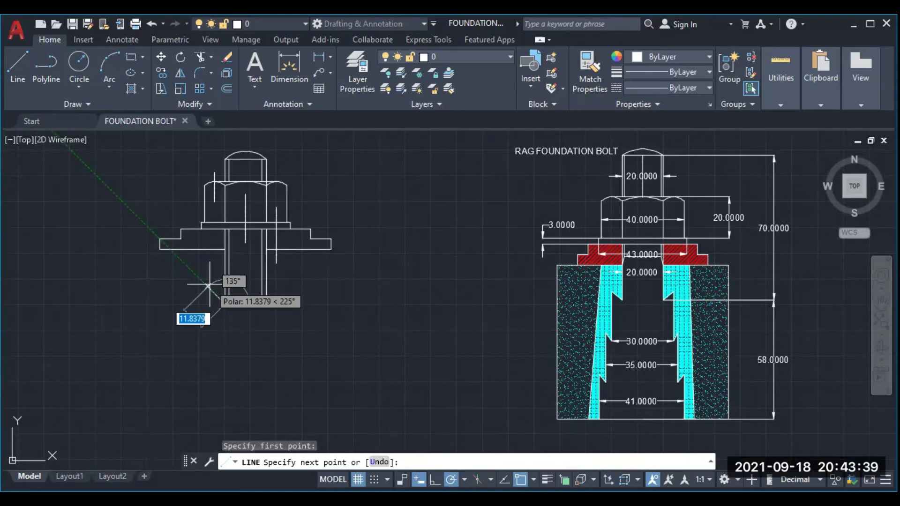
{"action": "type", "text": "40"}
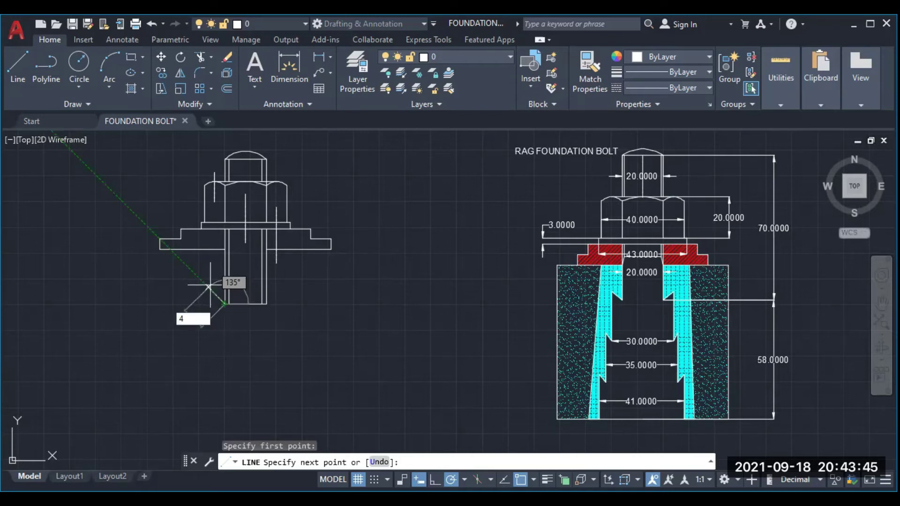
{"action": "key", "text": "Return"}
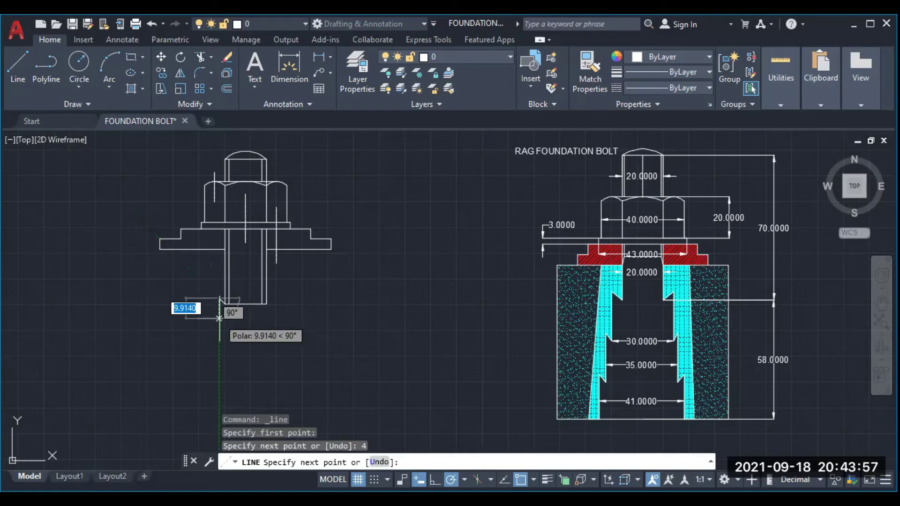
- Continue the shank's left jagged edge with segments 20 down, 4 diagonally up and left at 45°, and 20 down
{"action": "type", "text": "20"}
{"action": "key", "text": "Return"}
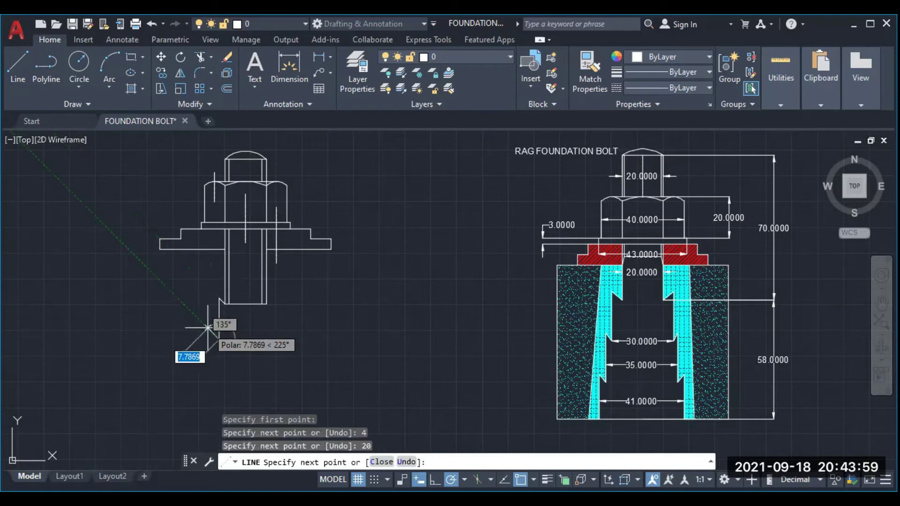
{"action": "type", "text": "4"}
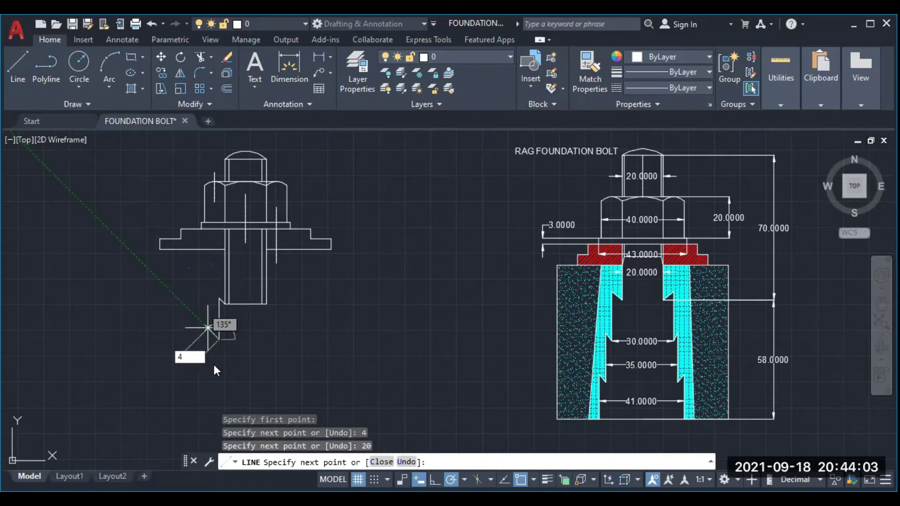
{"action": "key", "text": "Return"}
{"action": "type", "text": "20"}
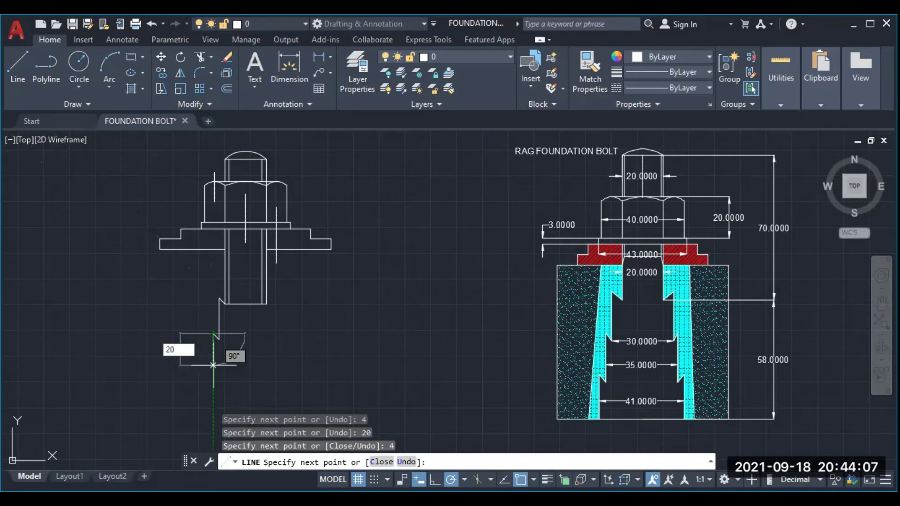
{"action": "key", "text": "Return"}
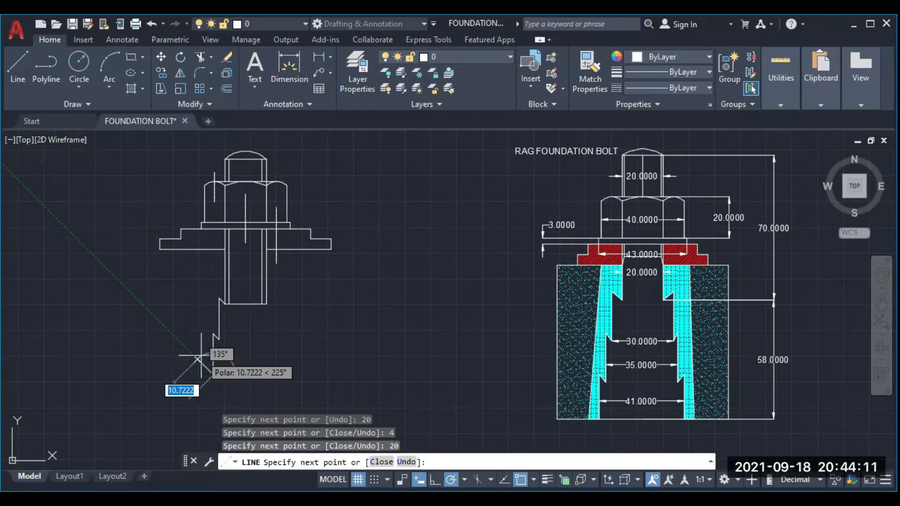
- Complete the left jagged edge with two more teeth, each 4 diagonally up and left and 20 down, and end the line
{"action": "type", "text": "4"}
{"action": "key", "text": "Return"}
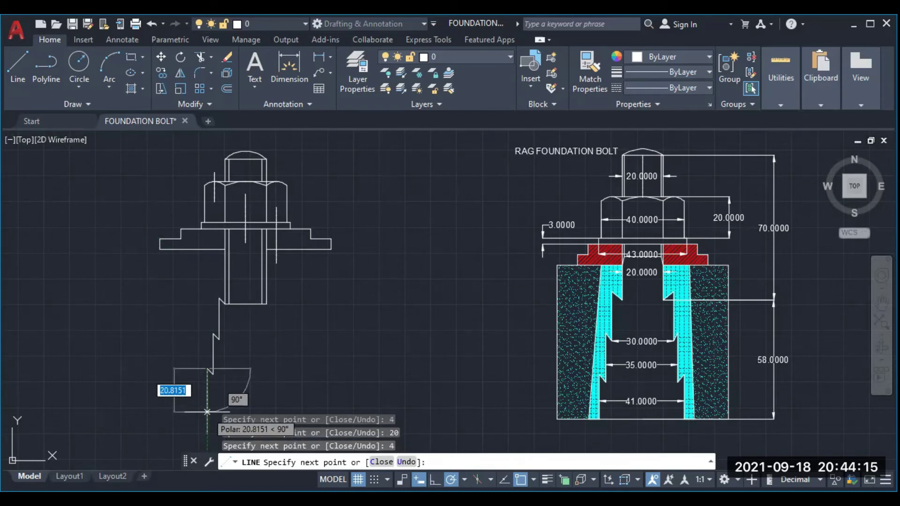
{"action": "type", "text": "20"}
{"action": "key", "text": "Return"}
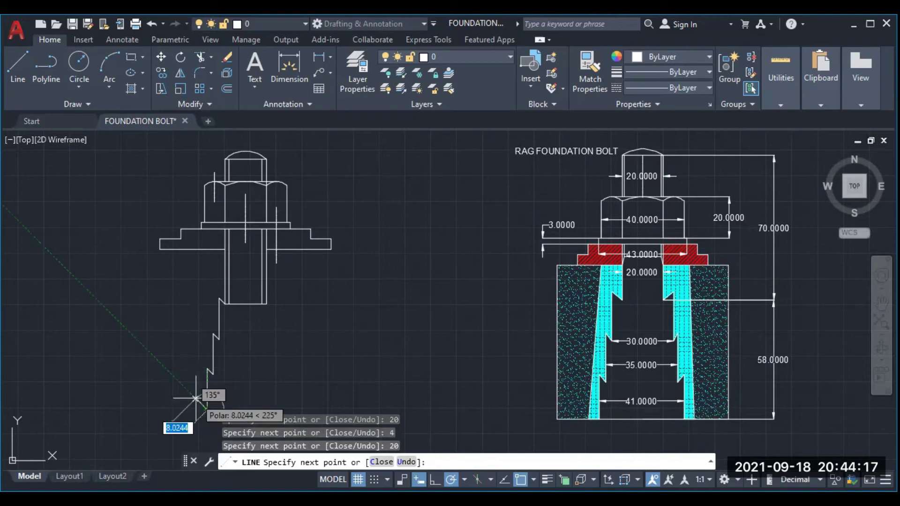
{"action": "type", "text": "4"}
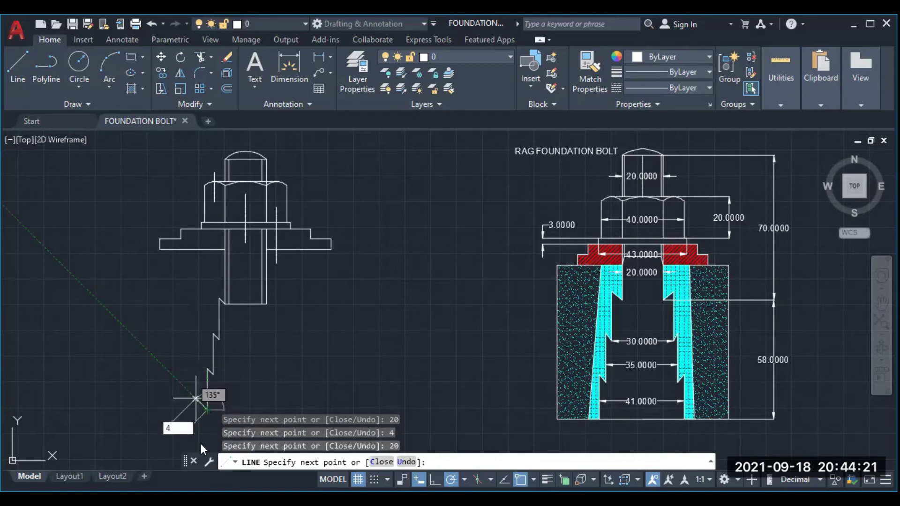
{"action": "key", "text": "Return"}
{"action": "type", "text": "20"}
{"action": "key", "text": "Return"}
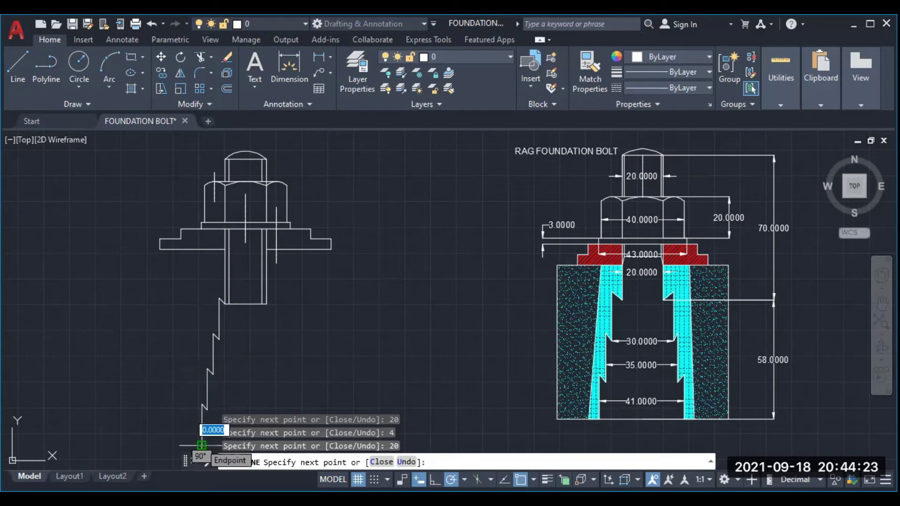
{"action": "key", "text": "Return"}
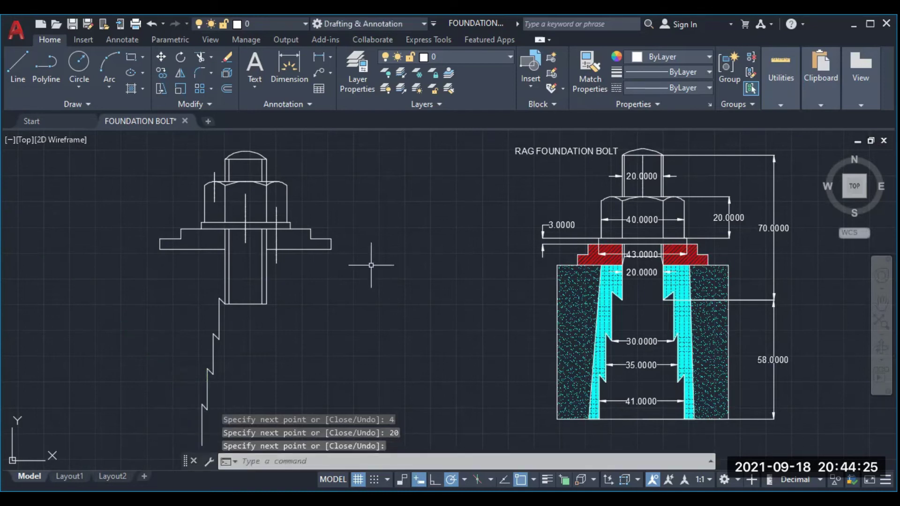
- Mirror the left jagged edge and lower shank lines about the vertical axis through the shank's bottom midpoint, keeping the source objects
{"action": "scroll", "coordinate": [369, 263], "scroll_direction": "down", "scroll_amount": 2}
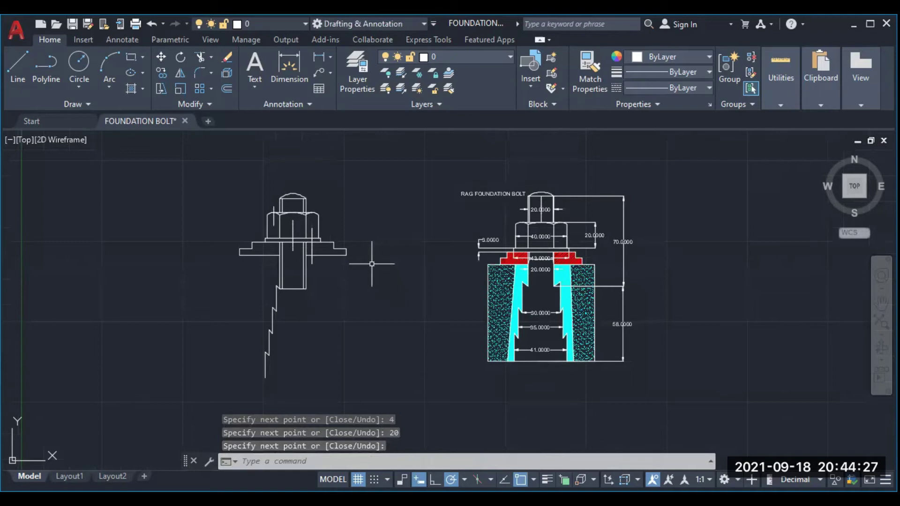
{"action": "scroll", "coordinate": [378, 256], "scroll_direction": "up", "scroll_amount": 2}
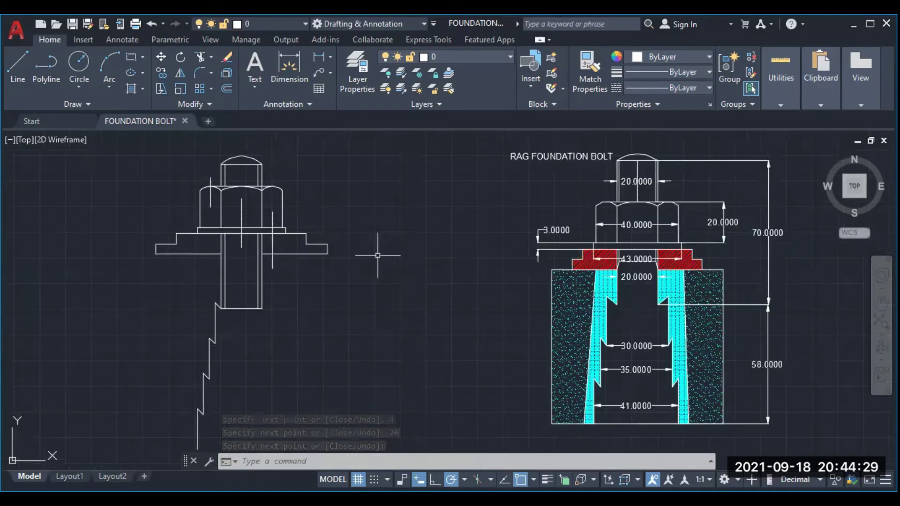
{"action": "right_click", "coordinate": [349, 272]}
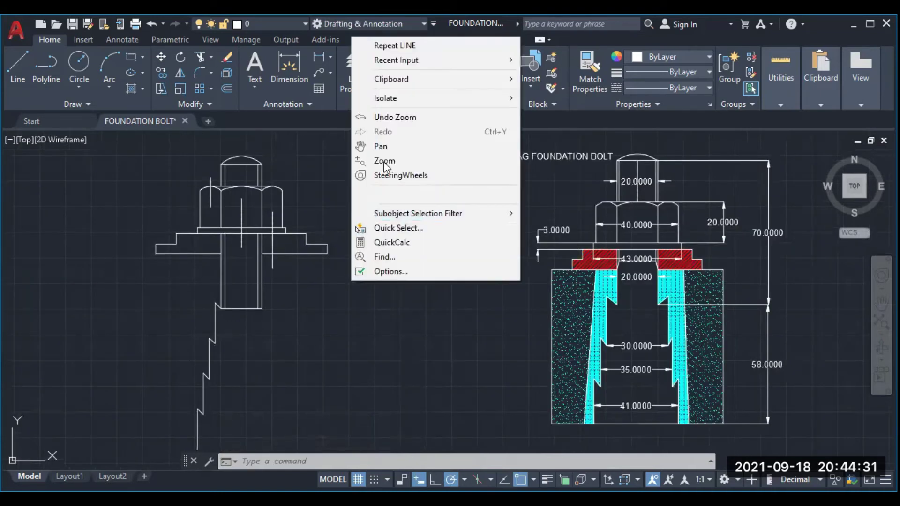
{"action": "left_click", "coordinate": [384, 142]}
{"action": "left_click_drag", "start_coordinate": [322, 301], "coordinate": [331, 231]}
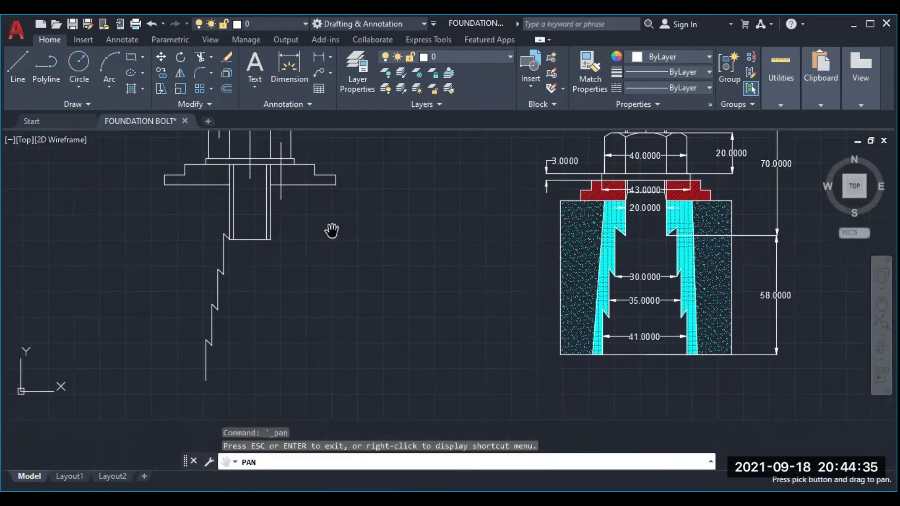
{"action": "right_click", "coordinate": [365, 218]}
{"action": "left_click", "coordinate": [405, 230]}
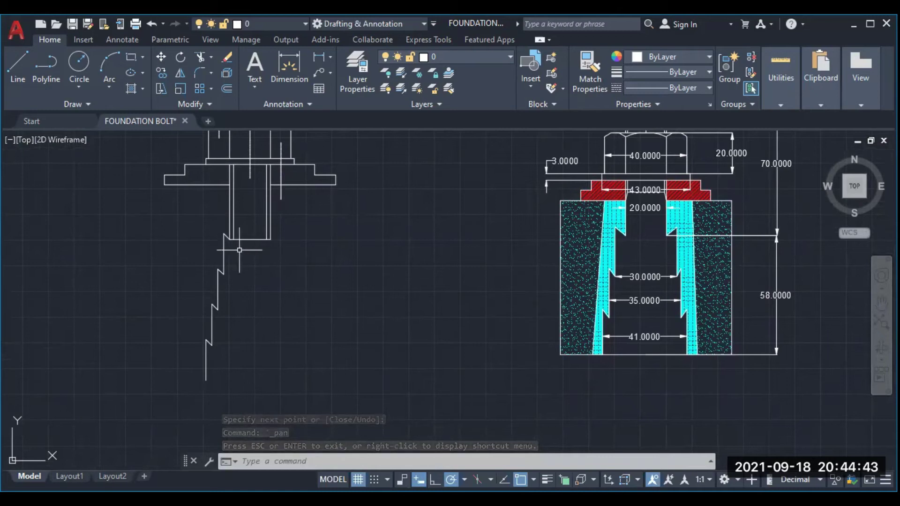
{"action": "left_click", "coordinate": [206, 219]}
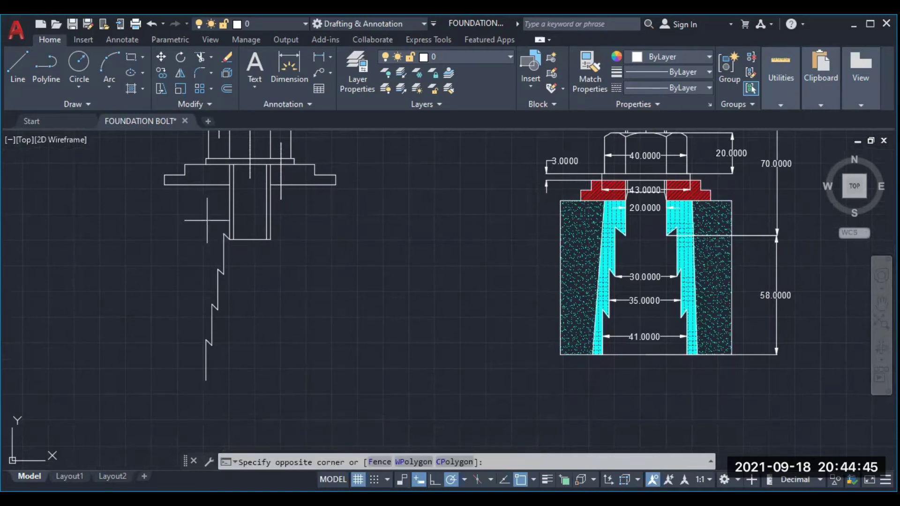
{"action": "key", "text": "Escape"}
{"action": "left_click", "coordinate": [297, 209]}
{"action": "left_click", "coordinate": [177, 357]}
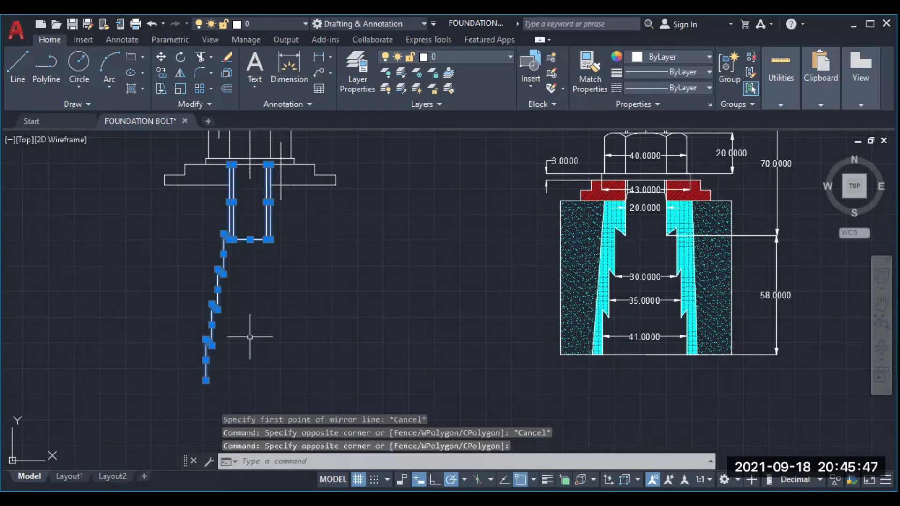
{"action": "left_click", "coordinate": [179, 73]}
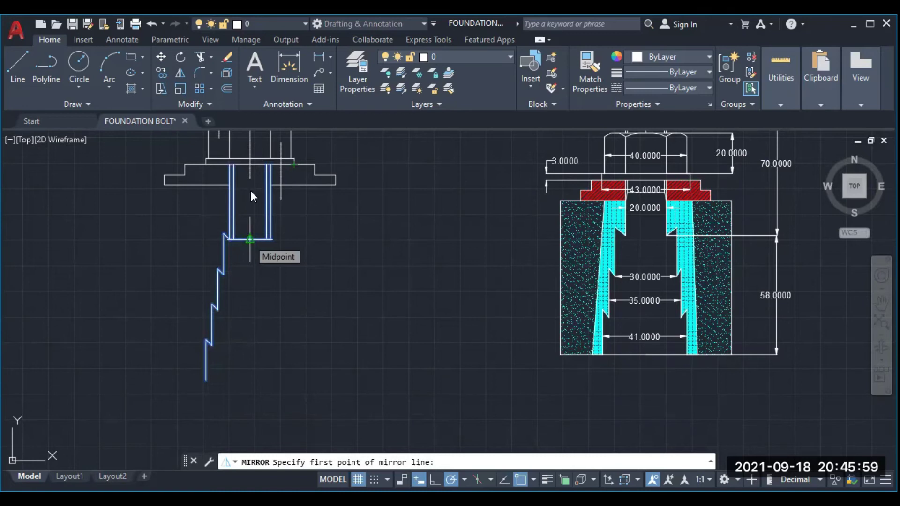
{"action": "left_click", "coordinate": [250, 239]}
{"action": "left_click", "coordinate": [251, 190]}
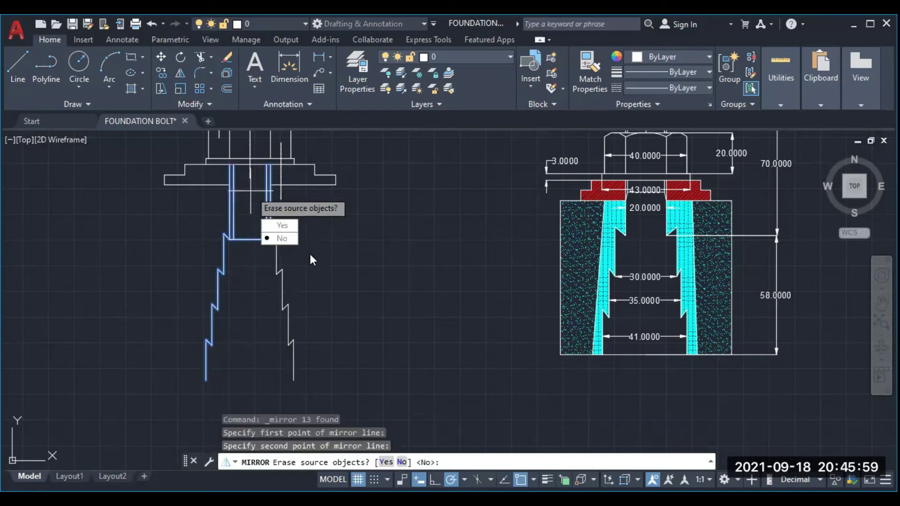
{"action": "left_click", "coordinate": [281, 238]}
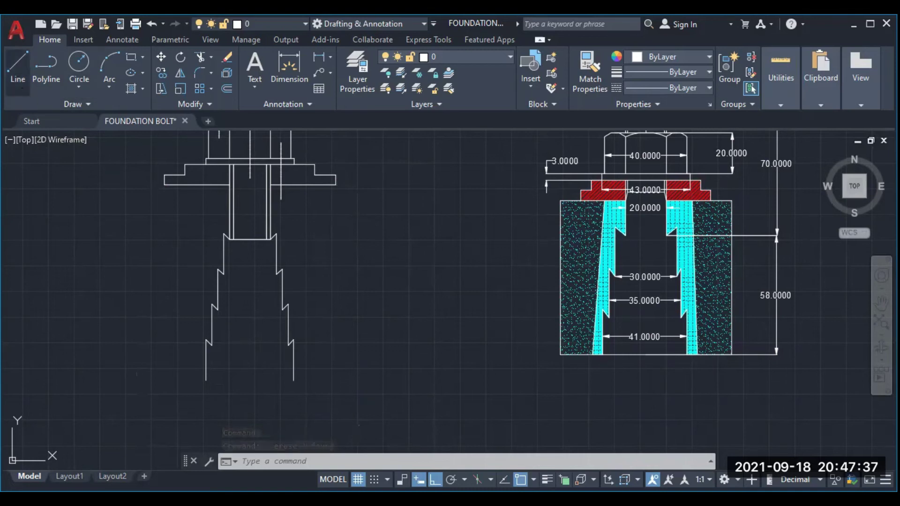
- Draw the foundation block's left outline from the stepped plate's lower left corner: 10 left and 97 down
{"action": "type", "text": "l"}
{"action": "key", "text": "Return"}
{"action": "left_click", "coordinate": [164, 185]}
{"action": "type", "text": "10"}
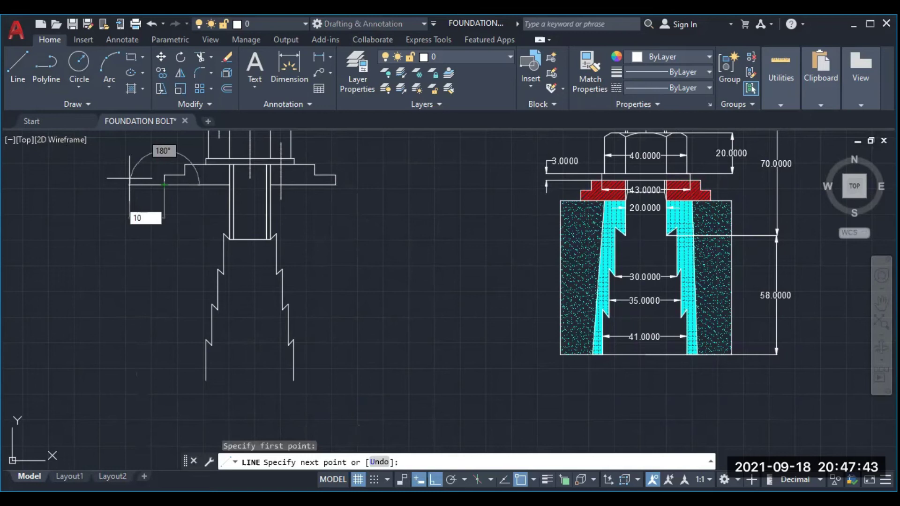
{"action": "key", "text": "Return"}
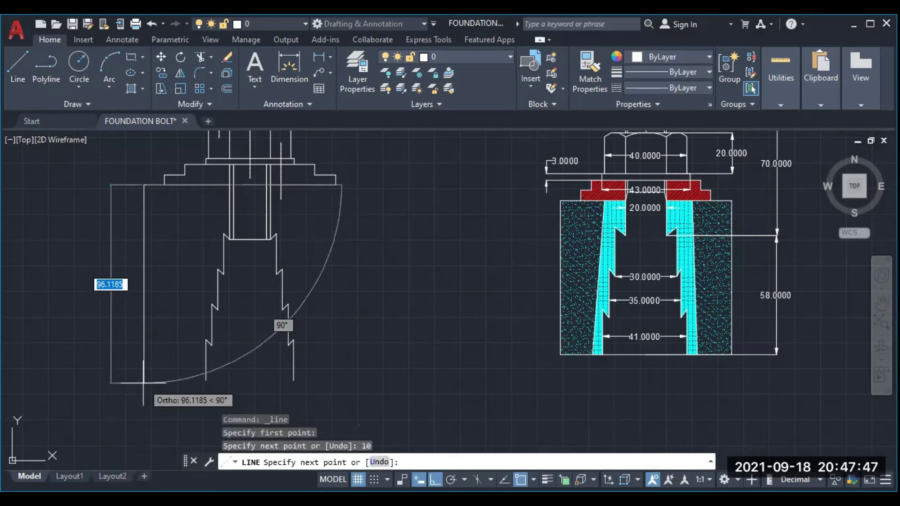
{"action": "type", "text": "9"}
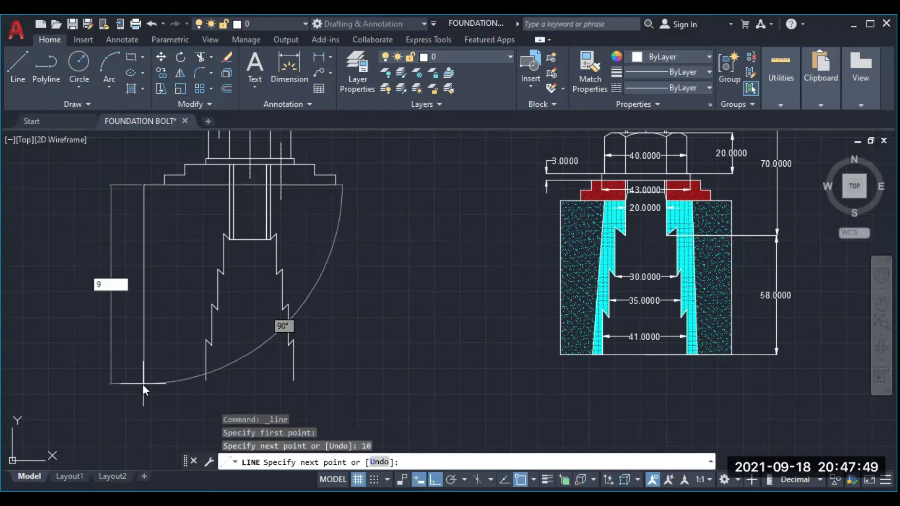
{"action": "type", "text": "7"}
{"action": "key", "text": "Return"}
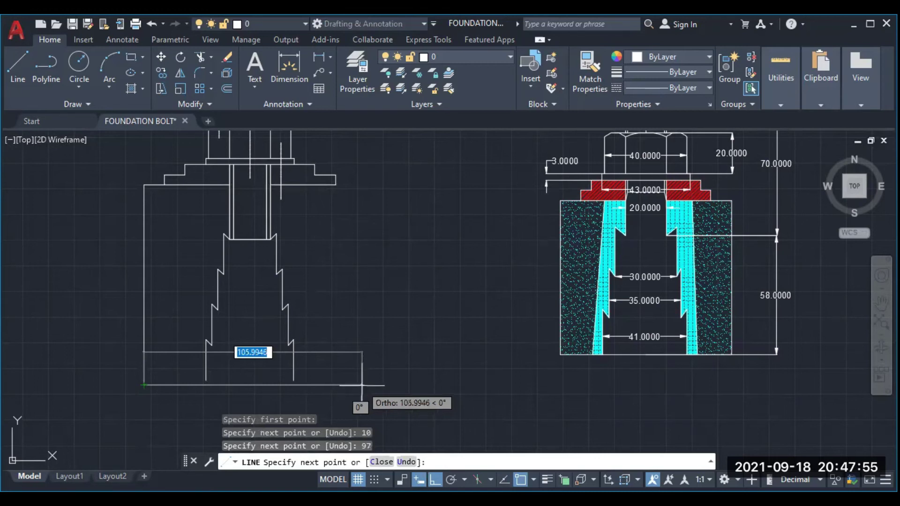
{"action": "key", "text": "Return"}
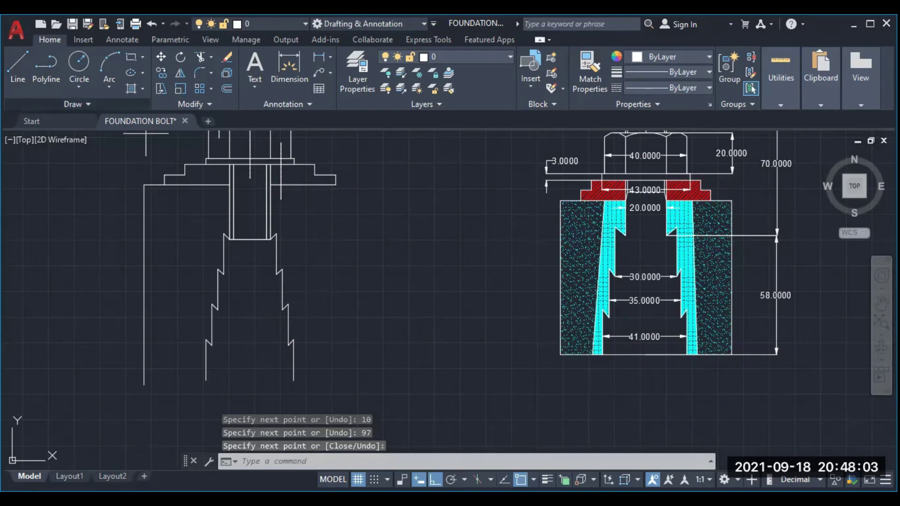
- Draw the block's right outline from the plate's lower right corner, 10 right and 96 down, and continue its bottom line left past the left side
{"action": "left_click", "coordinate": [18, 68]}
{"action": "left_click", "coordinate": [336, 184]}
{"action": "type", "text": "10"}
{"action": "key", "text": "Return"}
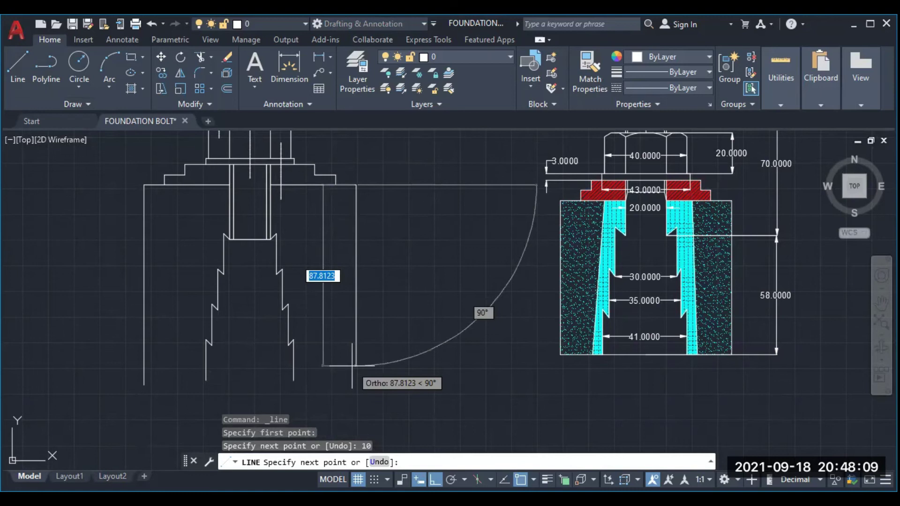
{"action": "type", "text": "96"}
{"action": "key", "text": "Return"}
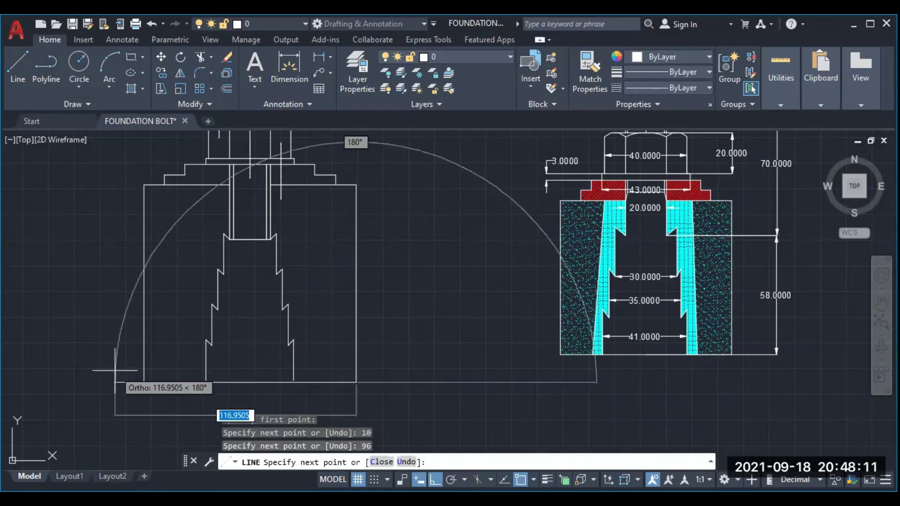
{"action": "left_click", "coordinate": [114, 370]}
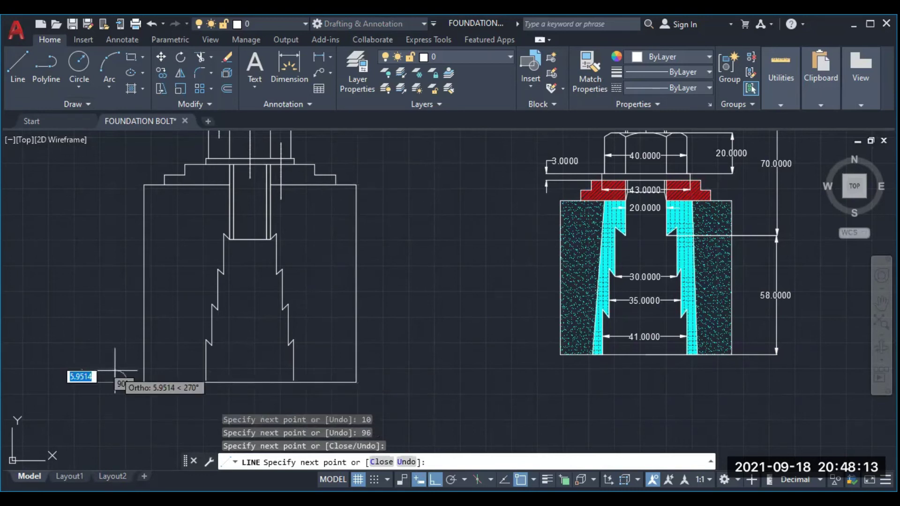
{"action": "key", "text": "Return"}
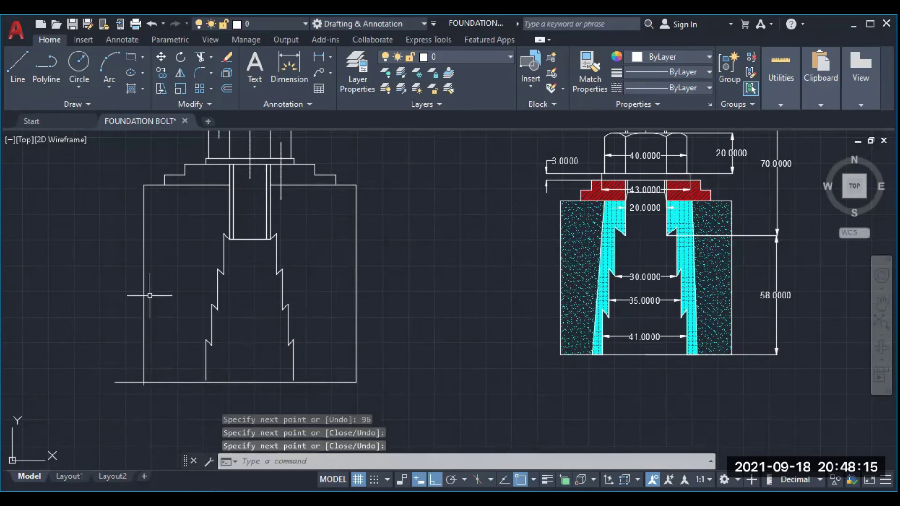
- Trim the overhanging line ends at the foundation block's lower left corner
{"action": "scroll", "coordinate": [184, 271], "scroll_direction": "up", "scroll_amount": 2}
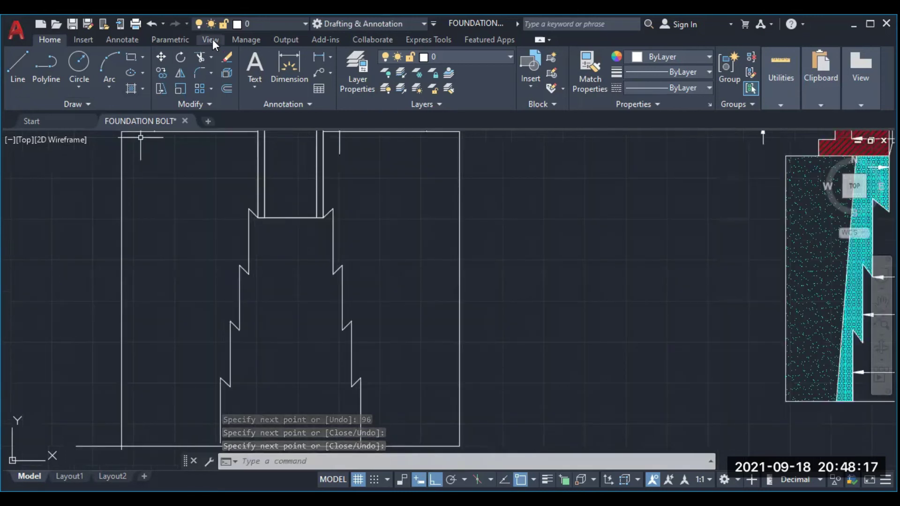
{"action": "left_click", "coordinate": [210, 56]}
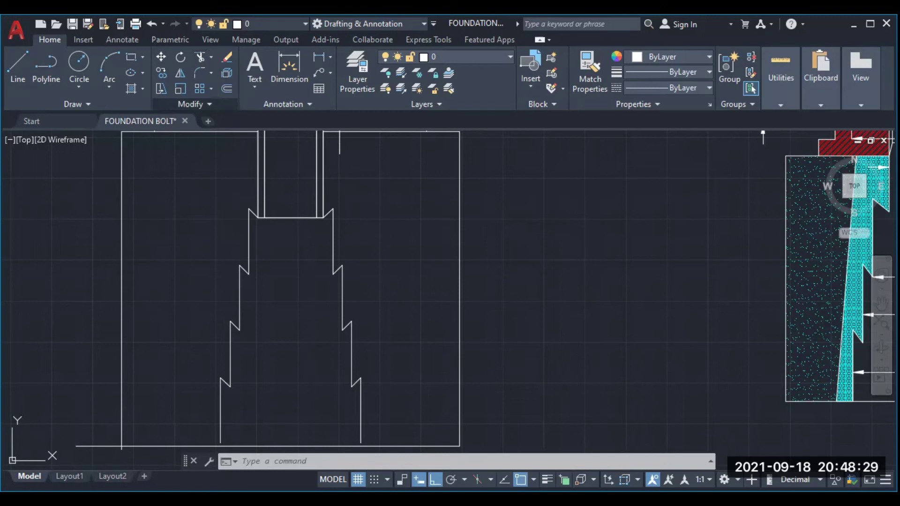
{"action": "type", "text": "tr"}
{"action": "key", "text": "Return"}
{"action": "key", "text": "Return"}
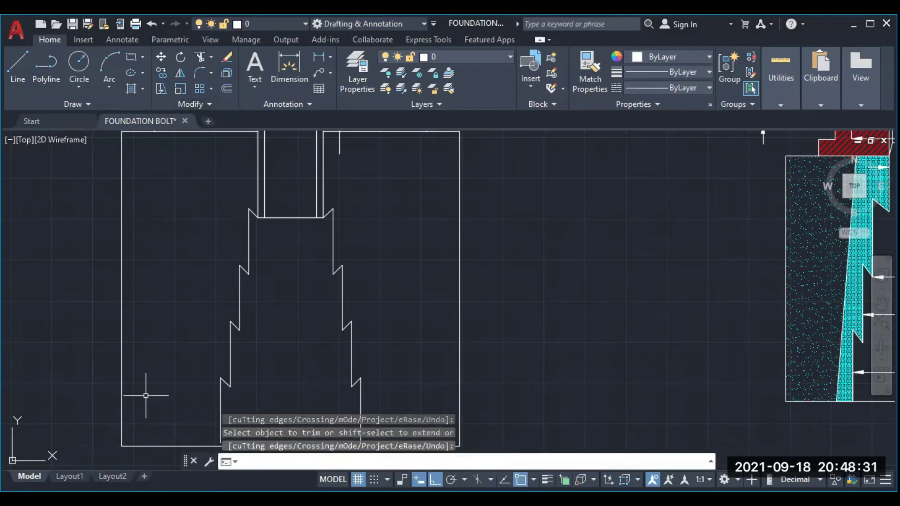
{"action": "scroll", "coordinate": [187, 387], "scroll_direction": "down", "scroll_amount": 2}
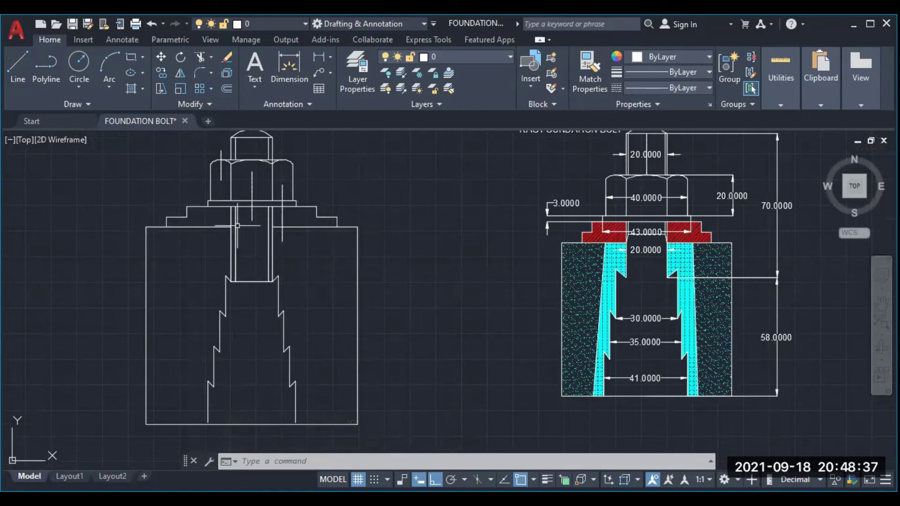
- Draw a horizontal line across the shank between its inner thread lines, slightly above the stepped plate's bottom edge
{"action": "left_click", "coordinate": [18, 80]}
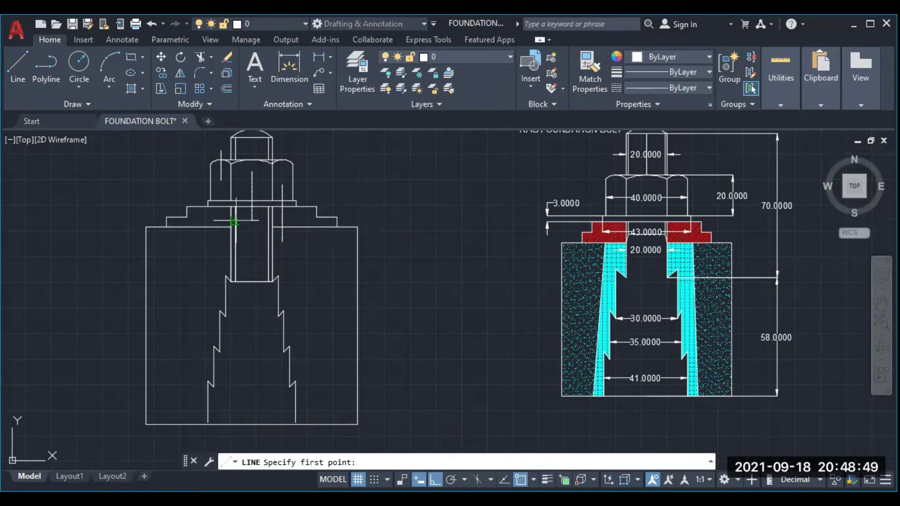
{"action": "left_click", "coordinate": [268, 220]}
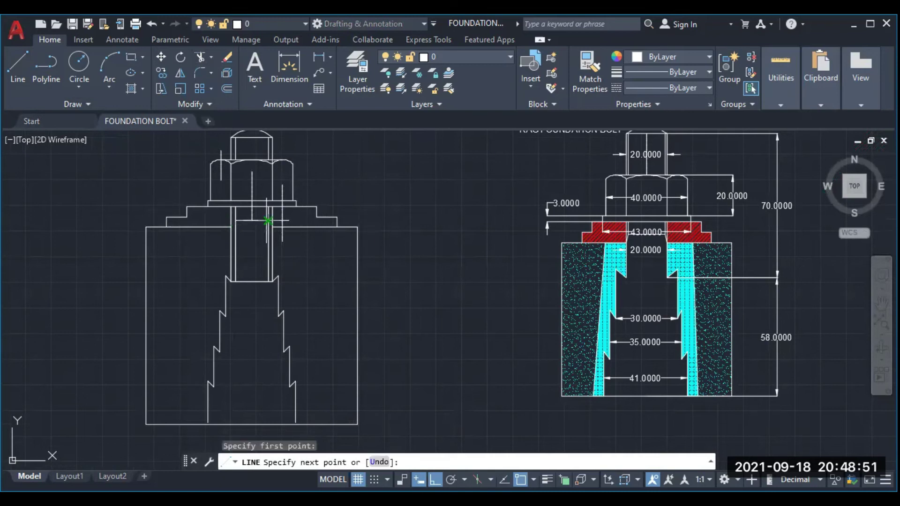
{"action": "key", "text": "Return"}
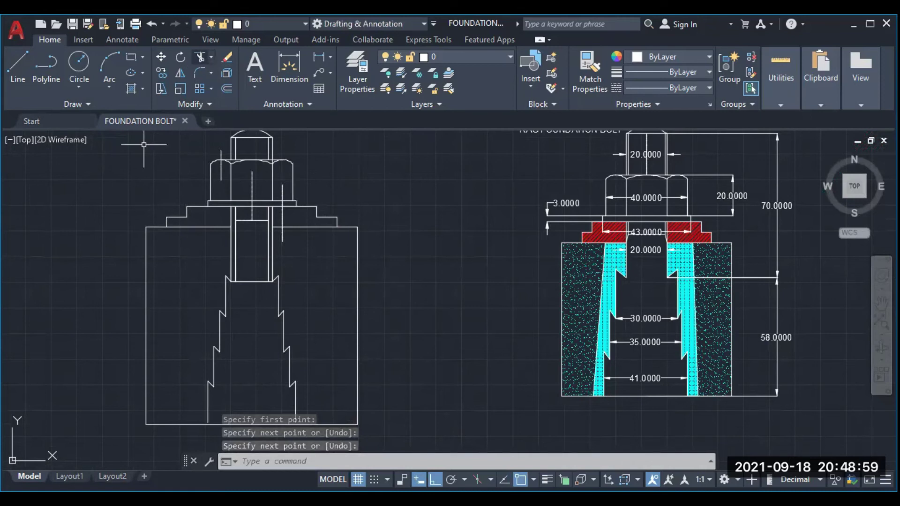
- Trim both inner thread lines of the shank below the short horizontal line
{"action": "left_click", "coordinate": [201, 56]}
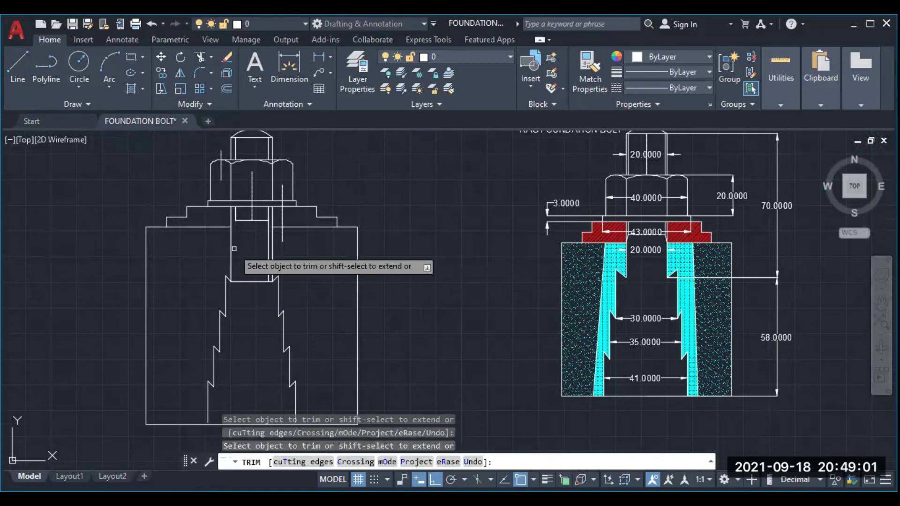
{"action": "left_click", "coordinate": [267, 252]}
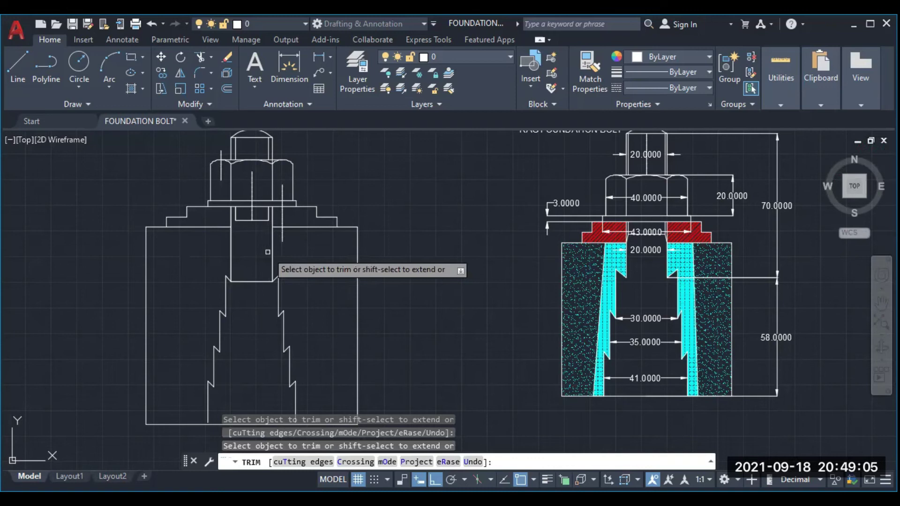
{"action": "key", "text": "Return"}
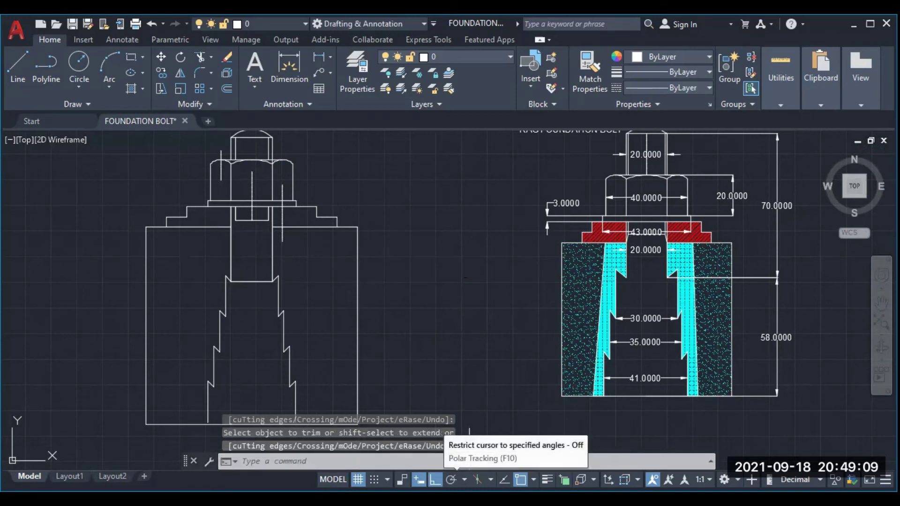
- Enable 45° polar tracking and draw a 3.8 line diagonally down and left from the left end of the shank's short horizontal line
{"action": "left_click", "coordinate": [464, 480]}
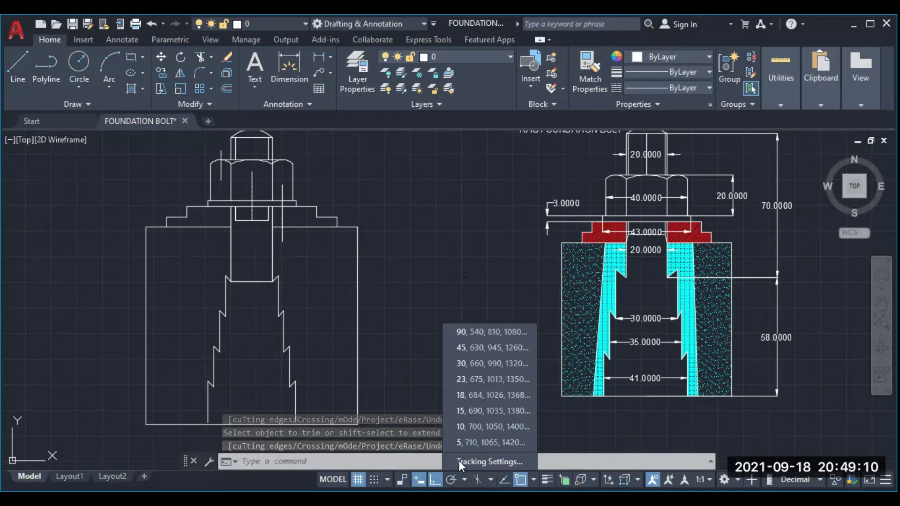
{"action": "left_click", "coordinate": [460, 348]}
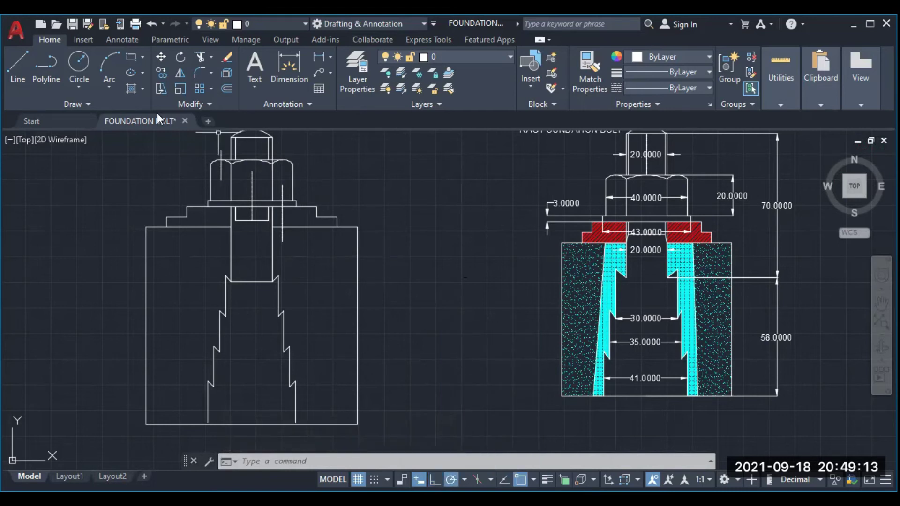
{"action": "left_click", "coordinate": [18, 65]}
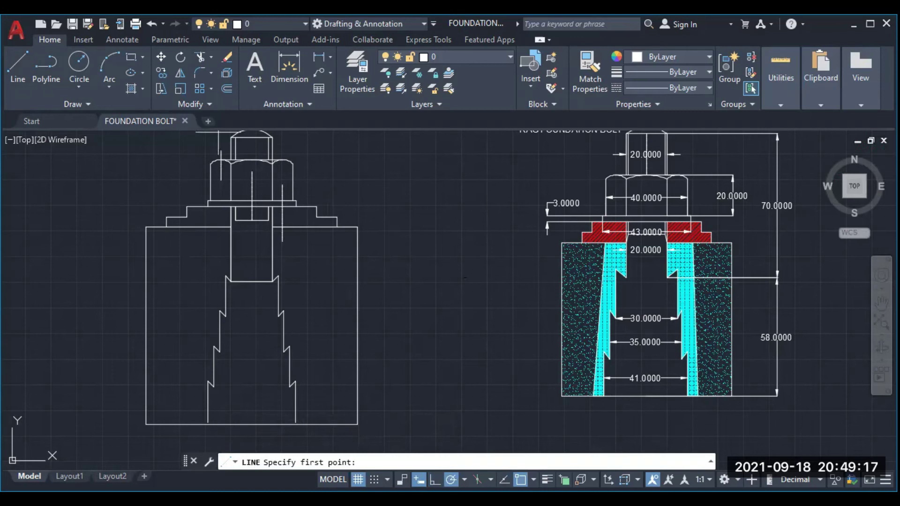
{"action": "left_click", "coordinate": [235, 219]}
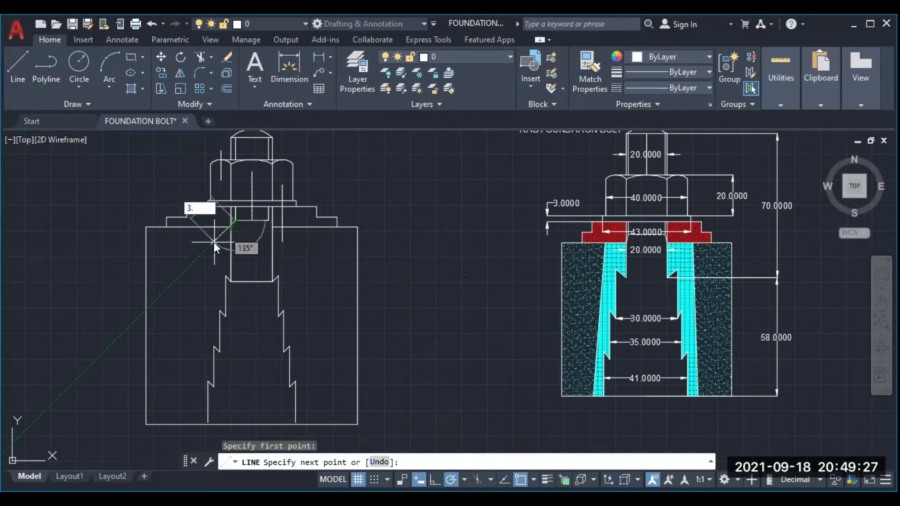
{"action": "type", "text": ".8"}
{"action": "key", "text": "Return"}
{"action": "key", "text": "Return"}
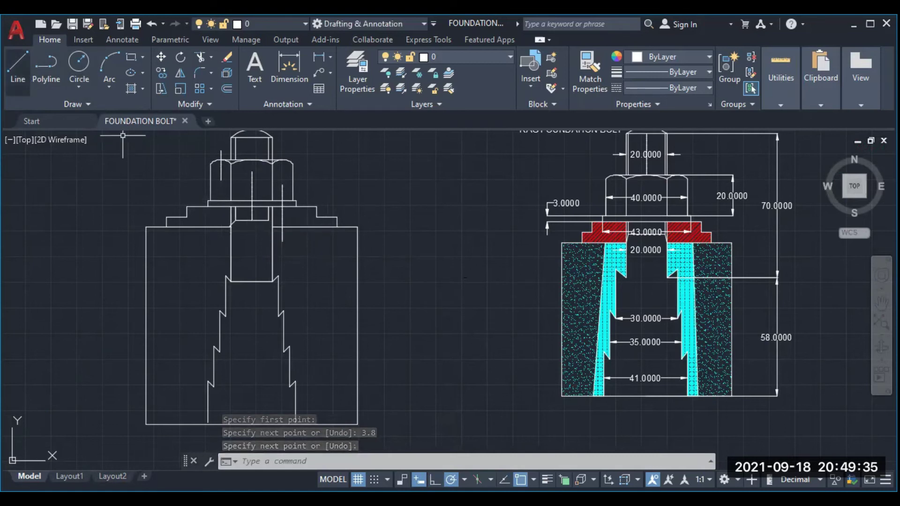
- Draw a matching 3.8 line at 45° down and right from the right end of the shank's short horizontal line
{"action": "key", "text": "Return"}
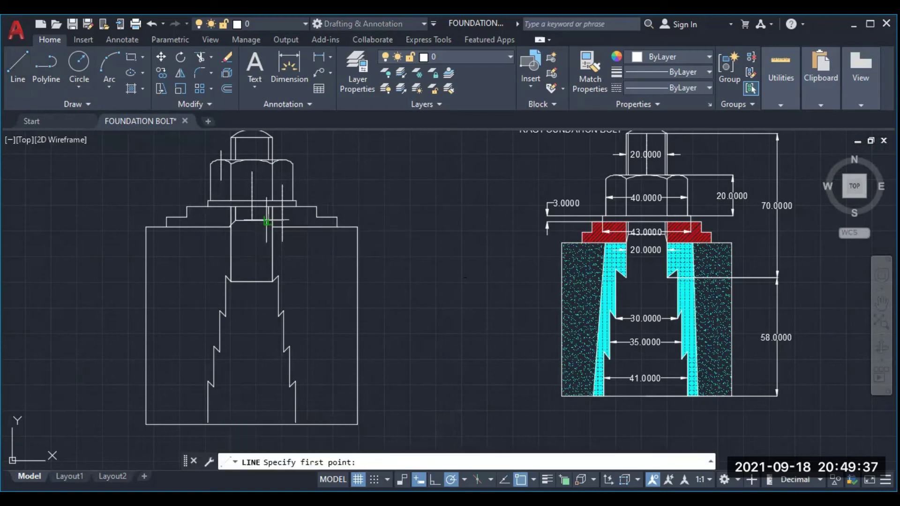
{"action": "left_click", "coordinate": [268, 220]}
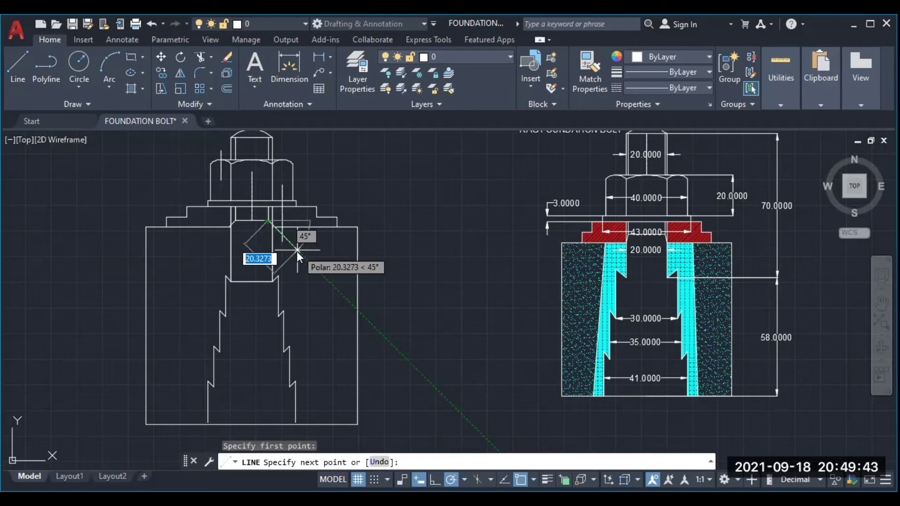
{"action": "type", "text": "3.8"}
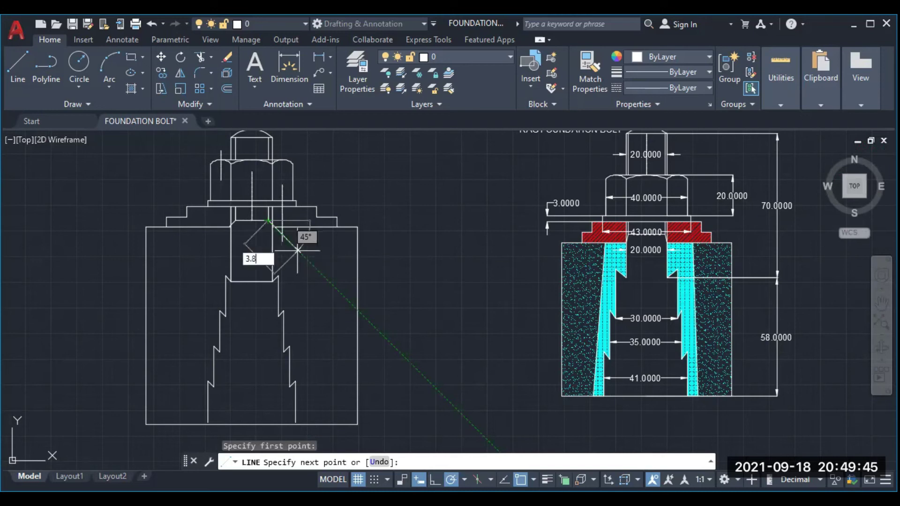
{"action": "key", "text": "Return"}
{"action": "key", "text": "Return"}
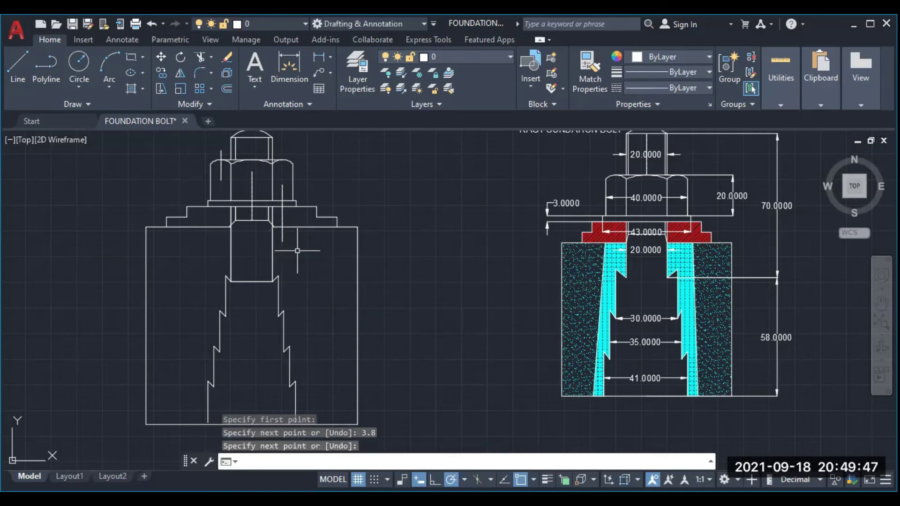
- Trim the ends of both 45° lines that overhang the shank's outer sides
{"action": "scroll", "coordinate": [297, 201], "scroll_direction": "up", "scroll_amount": 4}
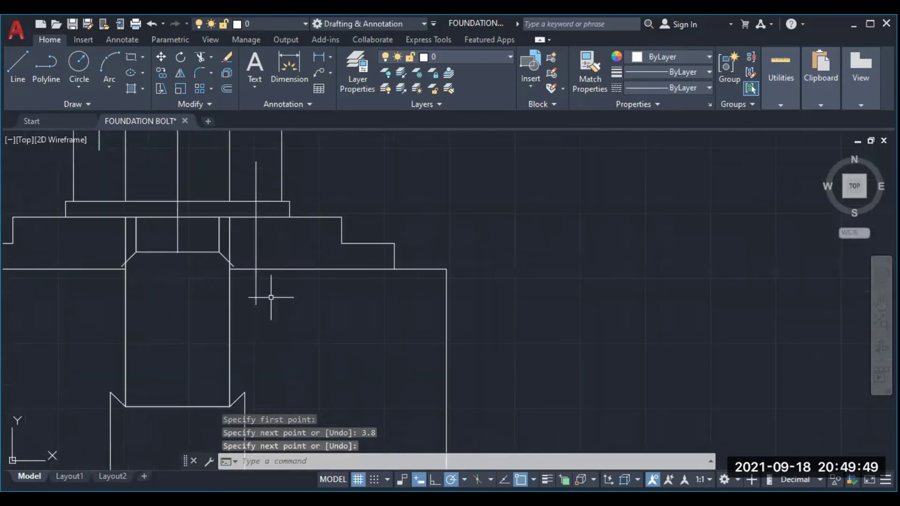
{"action": "scroll", "coordinate": [260, 282], "scroll_direction": "up", "scroll_amount": 2}
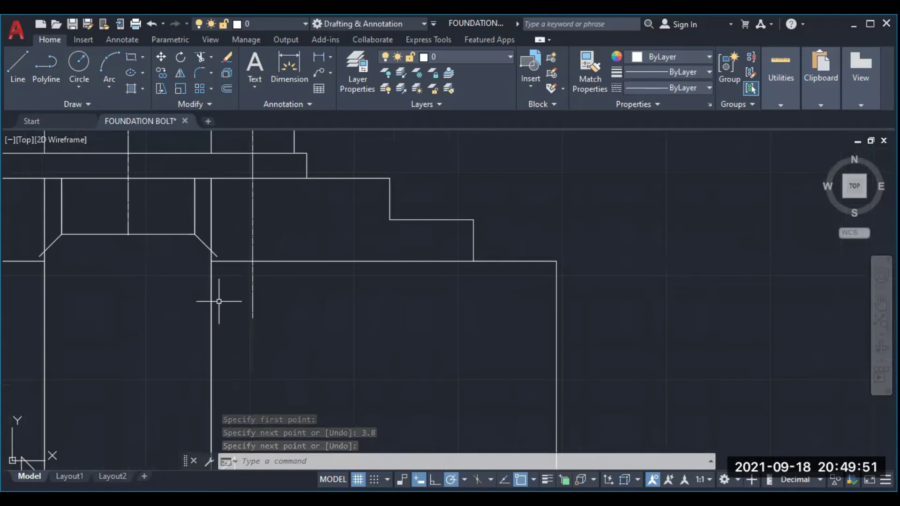
{"action": "left_click", "coordinate": [203, 57]}
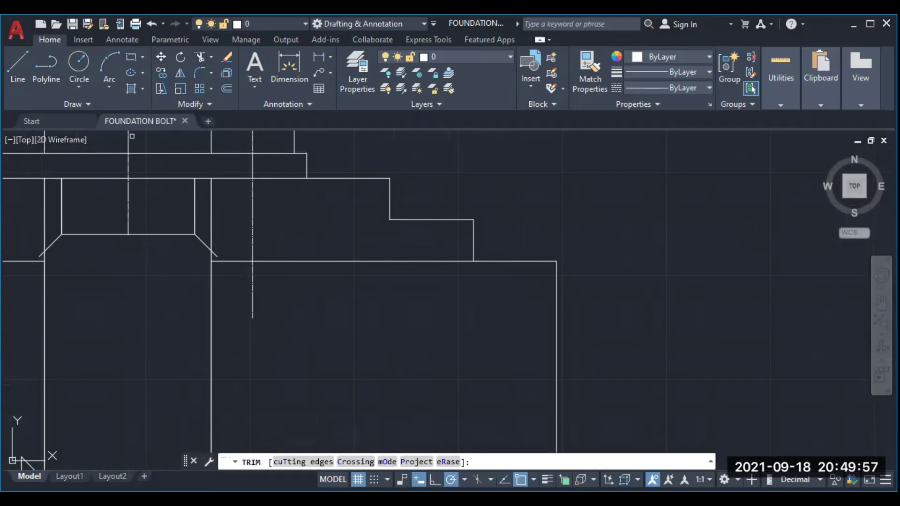
{"action": "left_click", "coordinate": [214, 255]}
{"action": "left_click", "coordinate": [40, 256]}
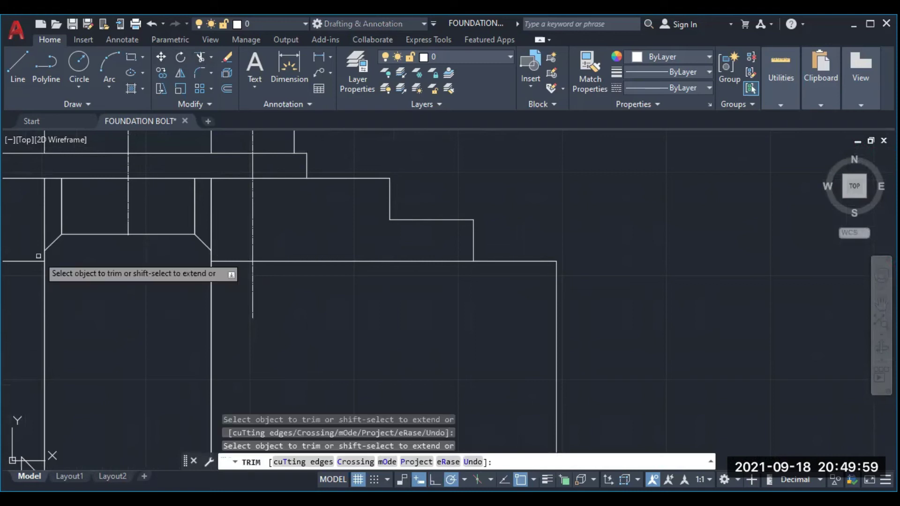
{"action": "key", "text": "Escape"}
{"action": "scroll", "coordinate": [401, 241], "scroll_direction": "down", "scroll_amount": 5}
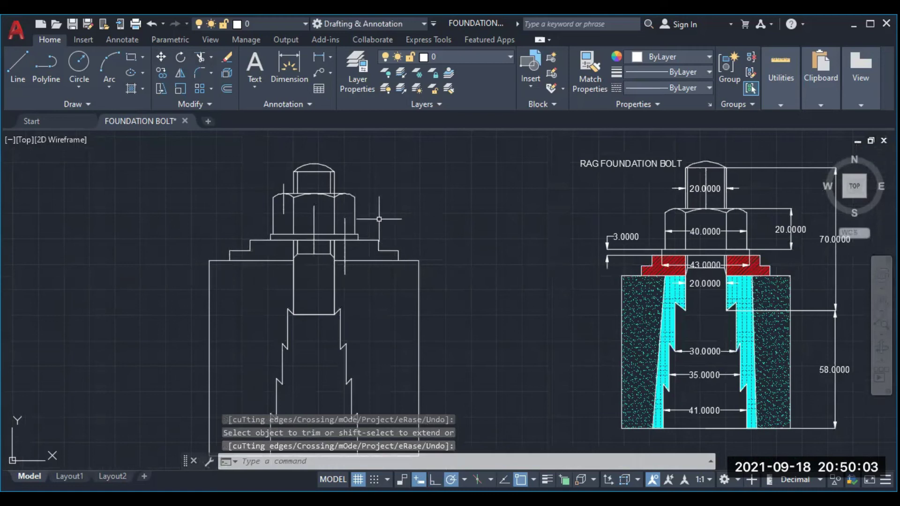
- Draw the hole's slanted left side from 10 left of the shank on the block's top edge to its bottom edge, about 96.6 long
{"action": "scroll", "coordinate": [379, 219], "scroll_direction": "up", "scroll_amount": 2}
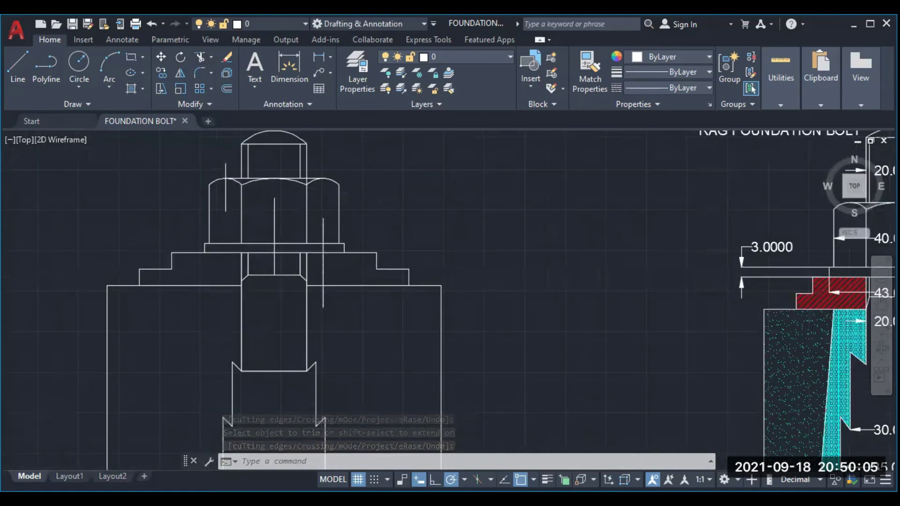
{"action": "scroll", "coordinate": [379, 219], "scroll_direction": "down", "scroll_amount": 2}
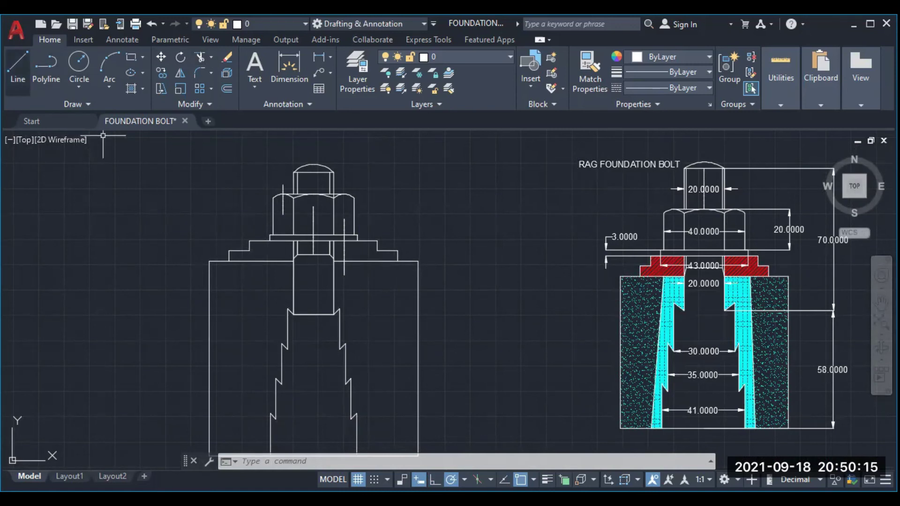
{"action": "type", "text": "l"}
{"action": "key", "text": "Return"}
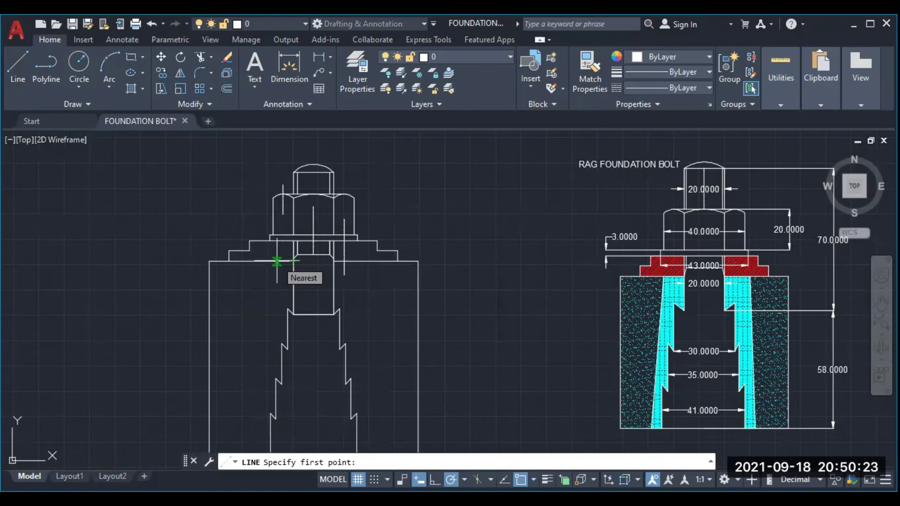
{"action": "type", "text": "10"}
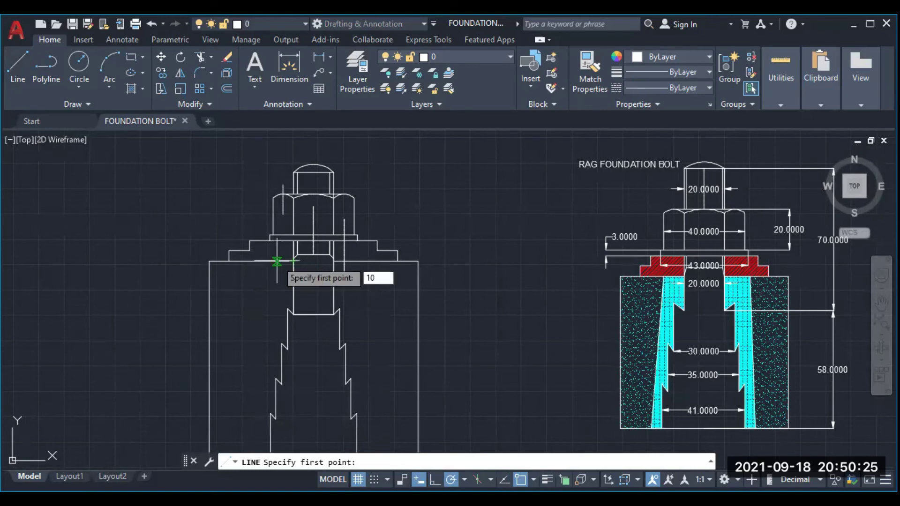
{"action": "key", "text": "Return"}
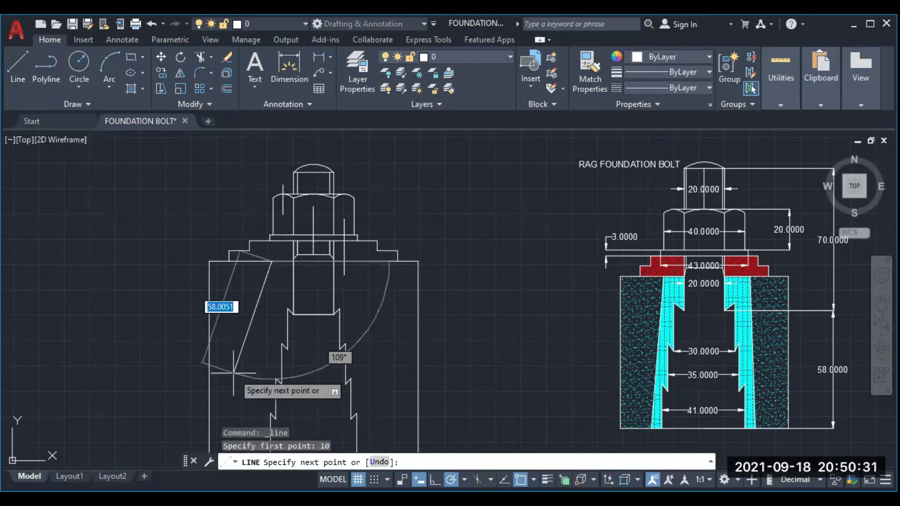
{"action": "scroll", "coordinate": [261, 367], "scroll_direction": "down", "scroll_amount": 3}
{"action": "scroll", "coordinate": [255, 368], "scroll_direction": "up", "scroll_amount": 1}
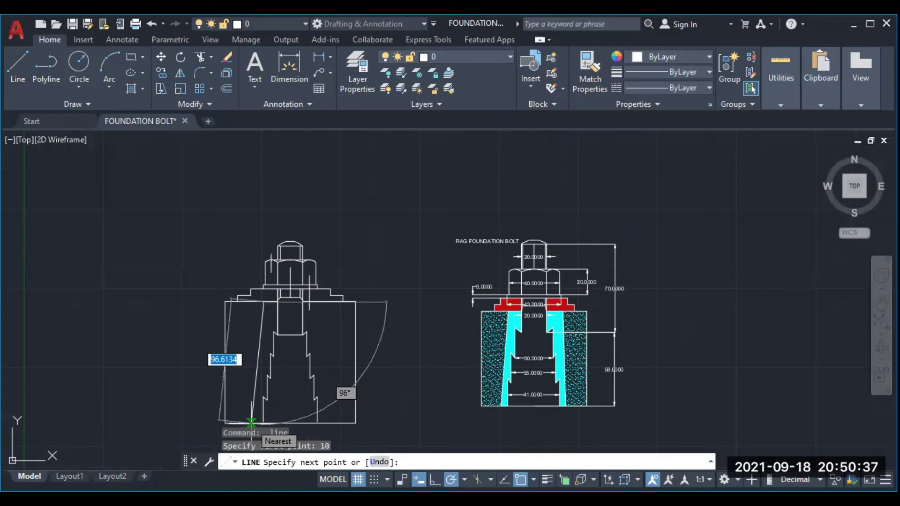
{"action": "left_click", "coordinate": [251, 423]}
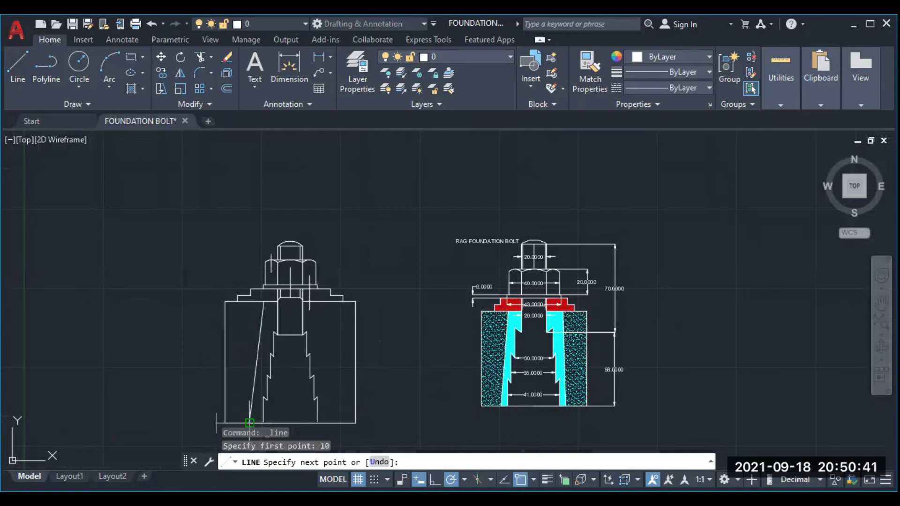
{"action": "key", "text": "Escape"}
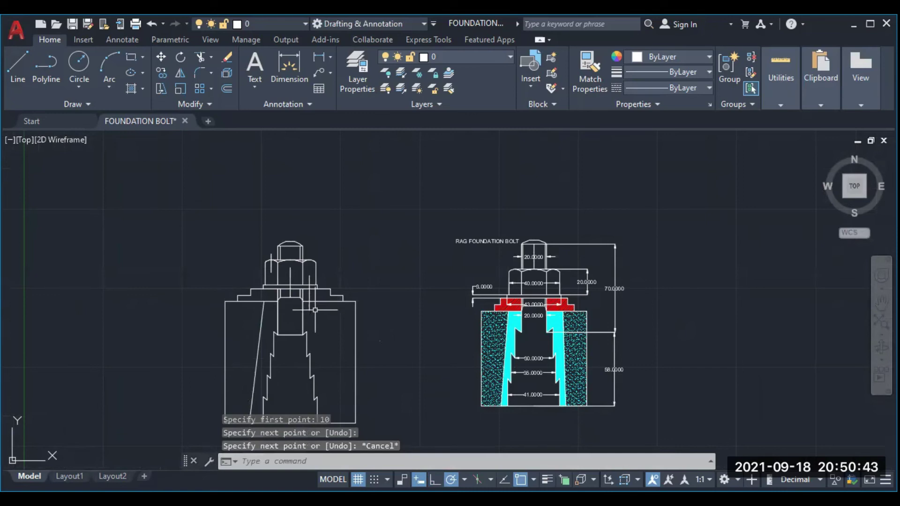
- Draw the hole's right side from the shank's right edge at the block's top: 10 right, then a slanted line about 97 long to the bottom edge
{"action": "right_click", "coordinate": [375, 230]}
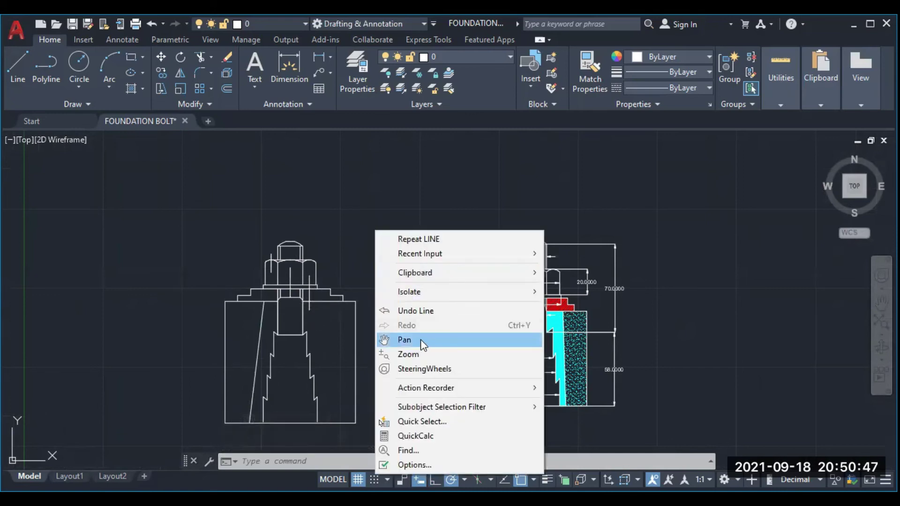
{"action": "left_click", "coordinate": [403, 340]}
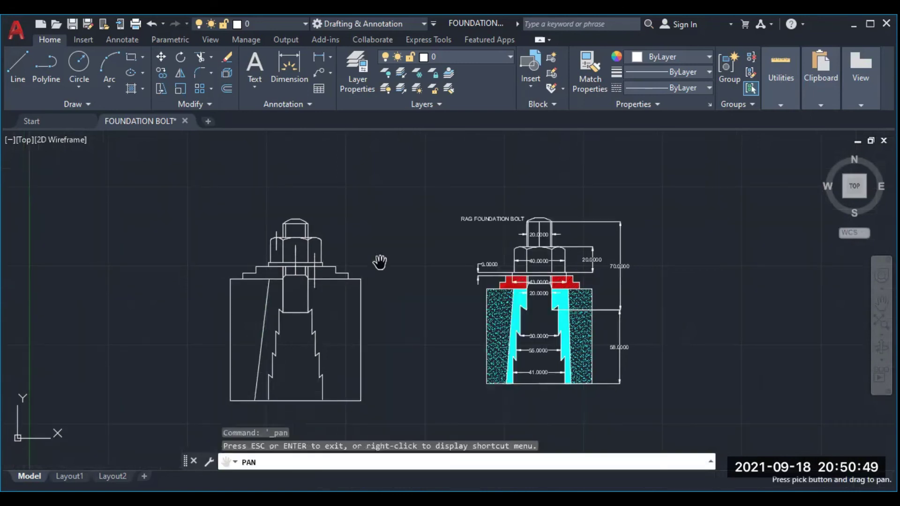
{"action": "left_click_drag", "start_coordinate": [379, 259], "coordinate": [381, 201]}
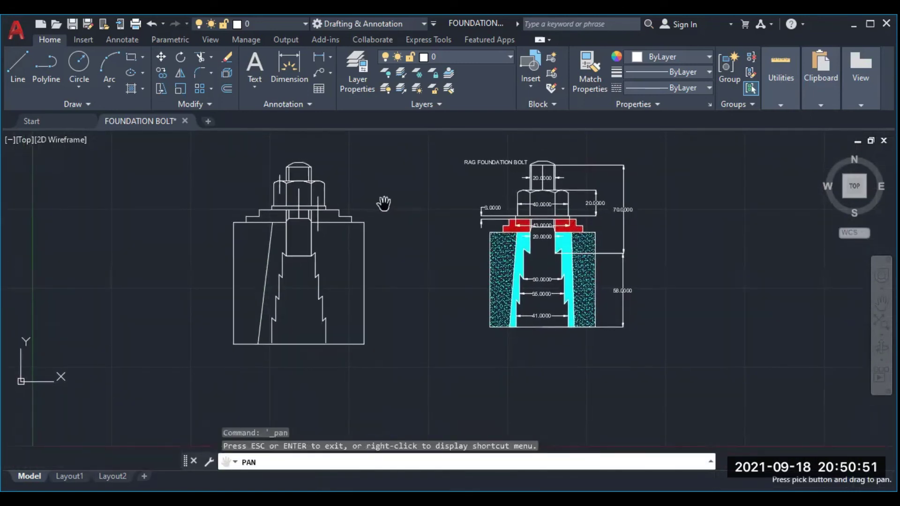
{"action": "scroll", "coordinate": [382, 205], "scroll_direction": "up", "scroll_amount": 4}
{"action": "scroll", "coordinate": [382, 205], "scroll_direction": "down", "scroll_amount": 4}
{"action": "scroll", "coordinate": [382, 205], "scroll_direction": "up", "scroll_amount": 2}
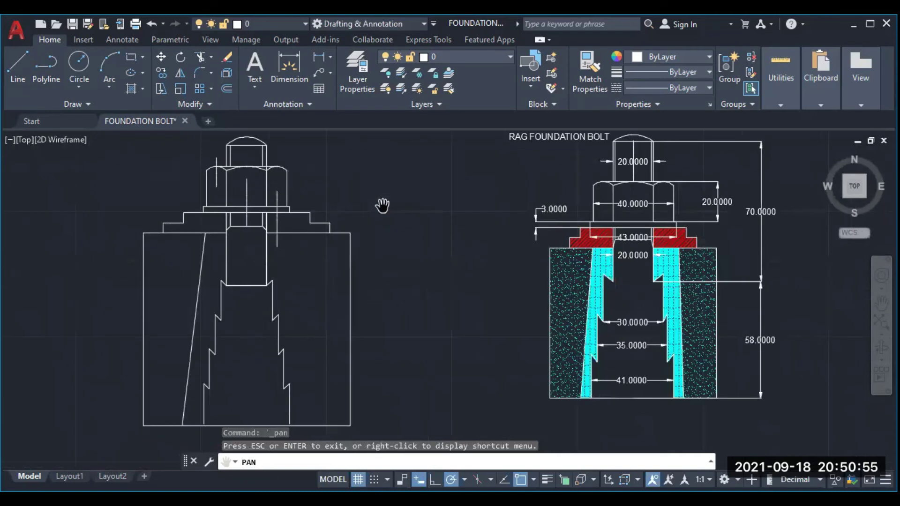
{"action": "right_click", "coordinate": [382, 205]}
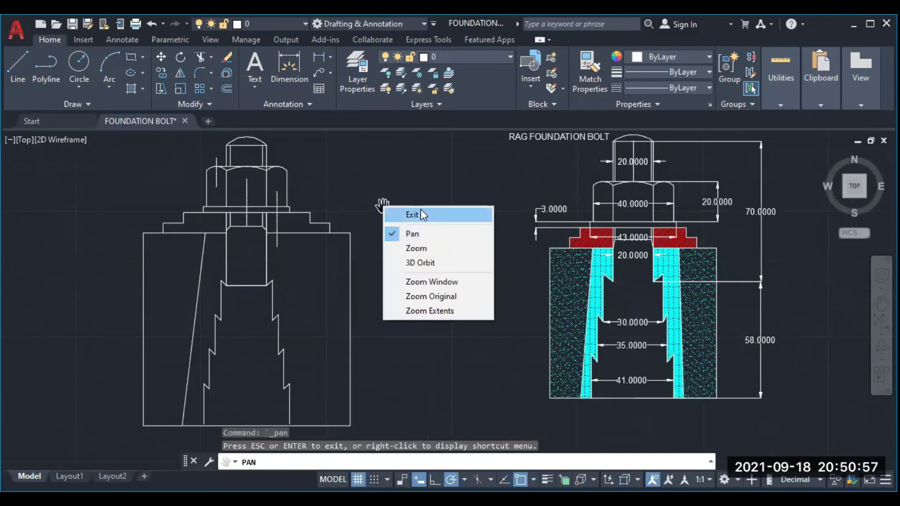
{"action": "left_click", "coordinate": [420, 213]}
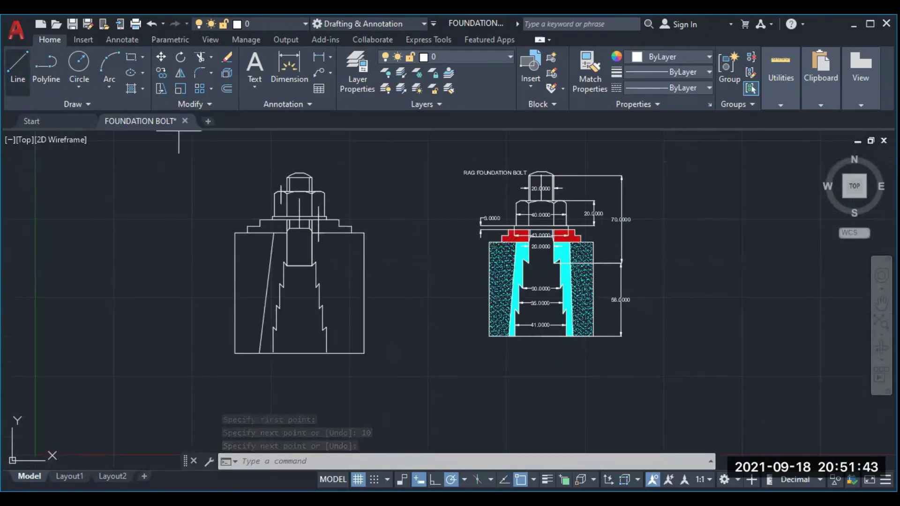
{"action": "key", "text": "space"}
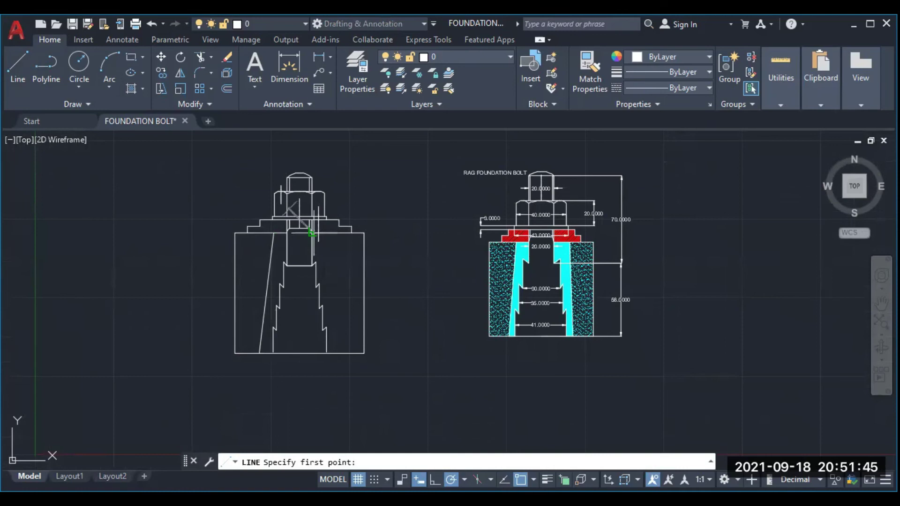
{"action": "left_click", "coordinate": [311, 233]}
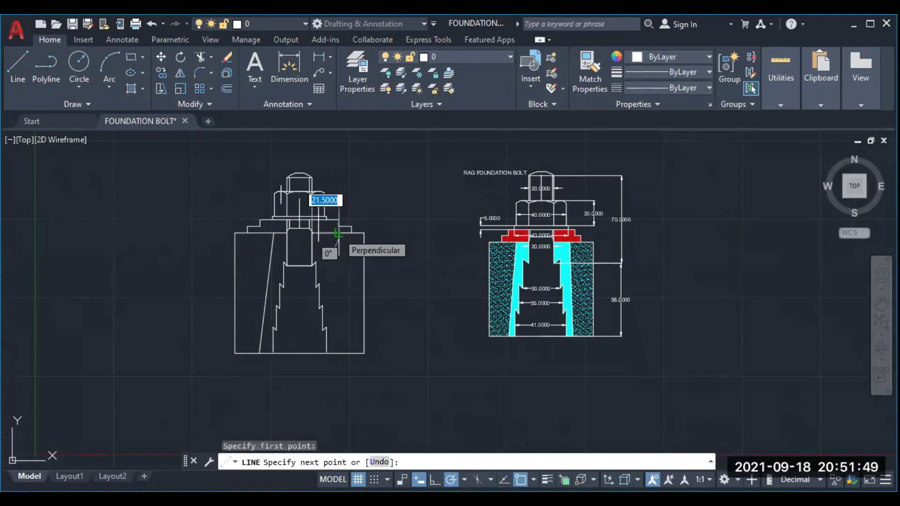
{"action": "type", "text": "10"}
{"action": "key", "text": "Return"}
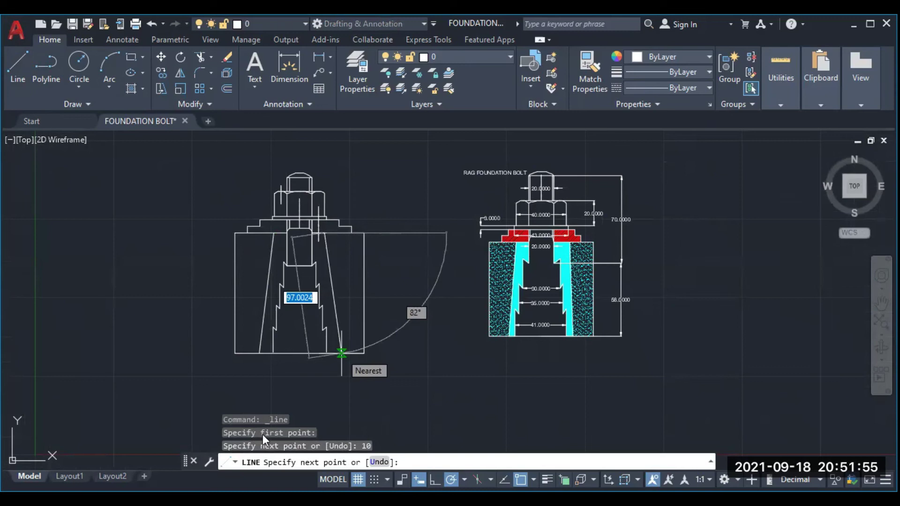
{"action": "key", "text": "Return"}
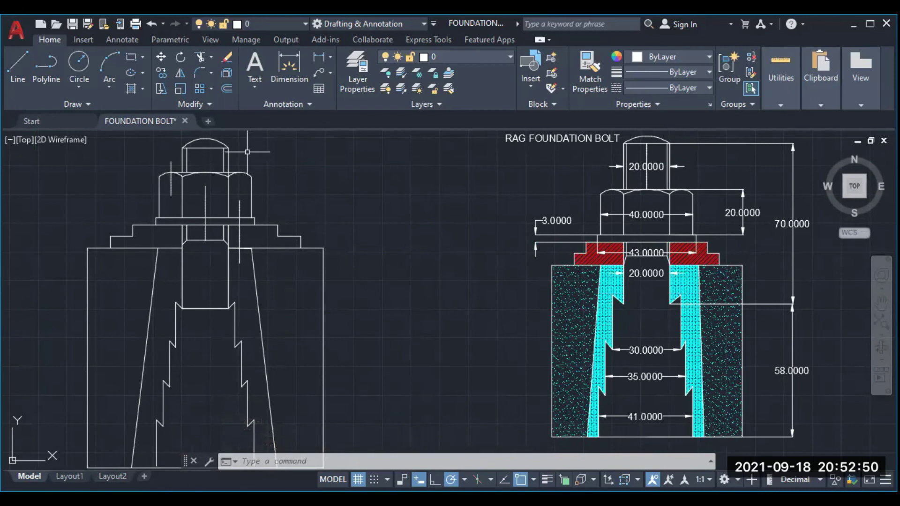
- Hatch both halves of the stepped plate under the washer with the ANSI32 pattern in red at scale 3.4
{"action": "left_click", "coordinate": [143, 89]}
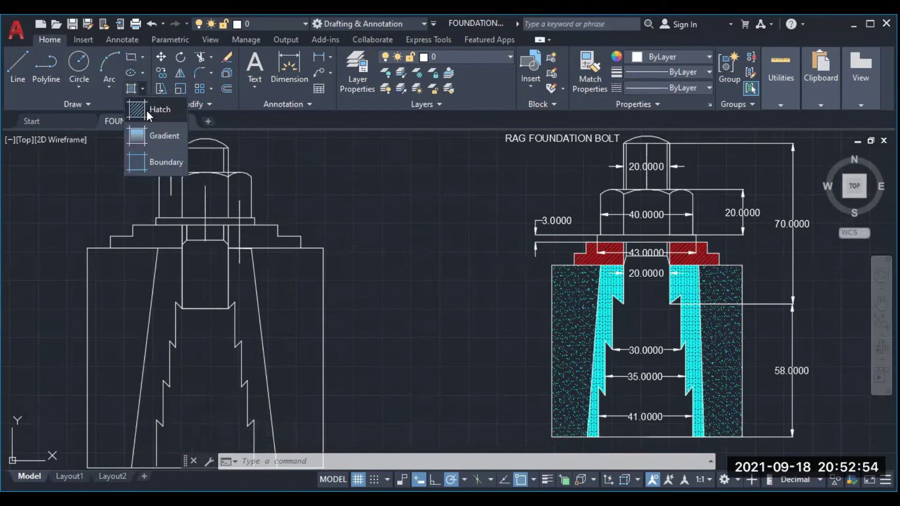
{"action": "left_click", "coordinate": [142, 111]}
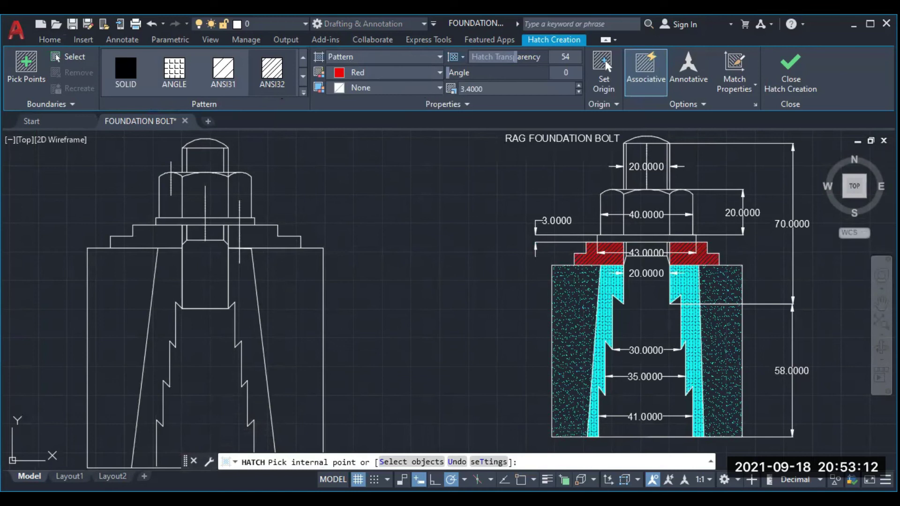
{"action": "left_click", "coordinate": [148, 236]}
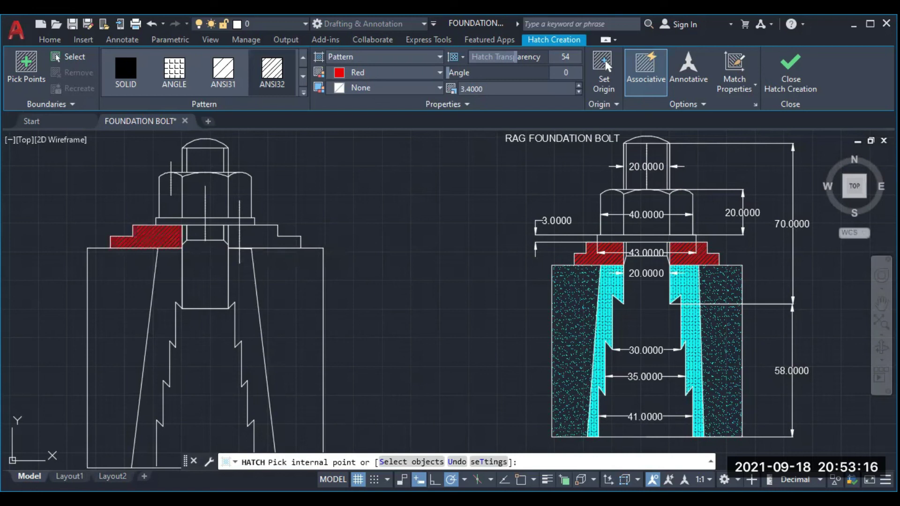
{"action": "left_click", "coordinate": [264, 237]}
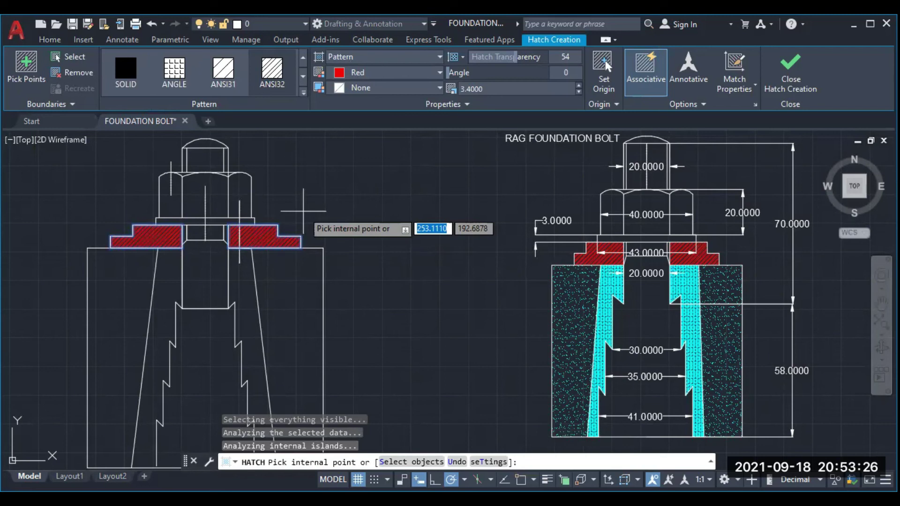
{"action": "key", "text": "Return"}
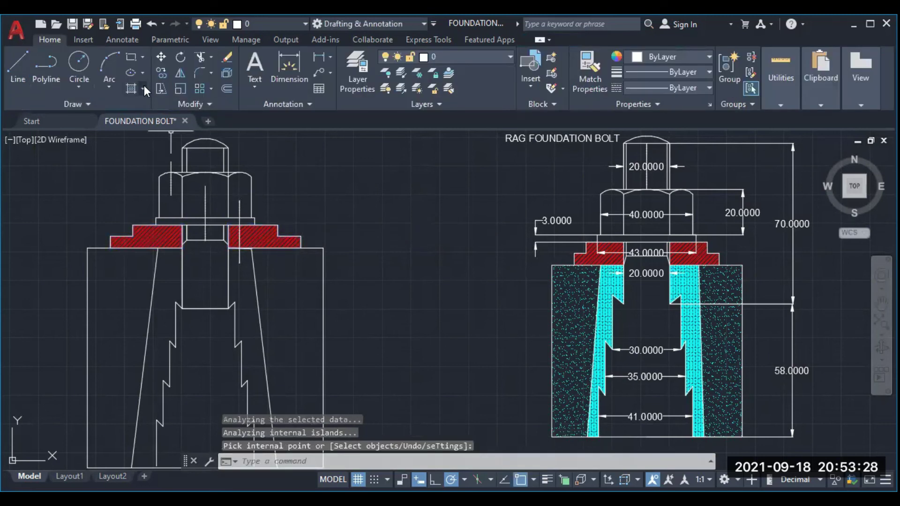
- Hatch the foundation block on both sides of the tapered hole with the GRAVEL pattern in cyan at scale 3.4
{"action": "left_click", "coordinate": [143, 86]}
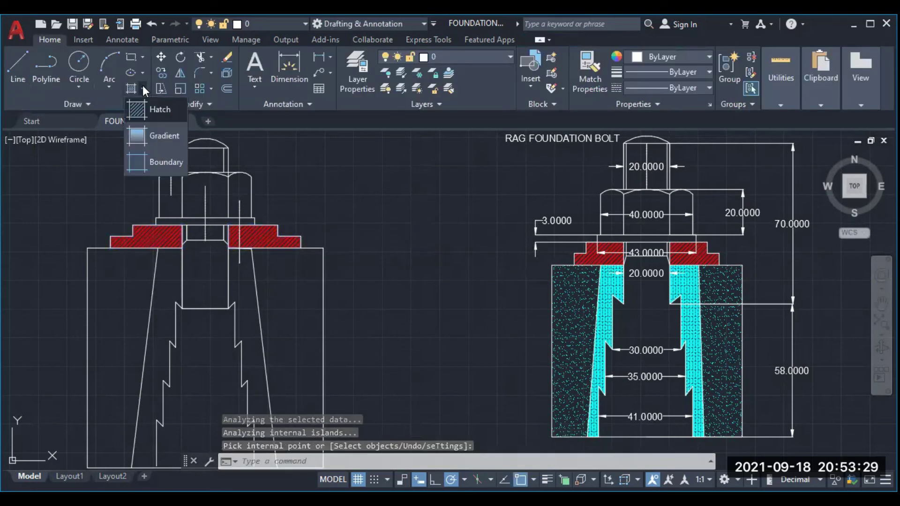
{"action": "left_click", "coordinate": [142, 109]}
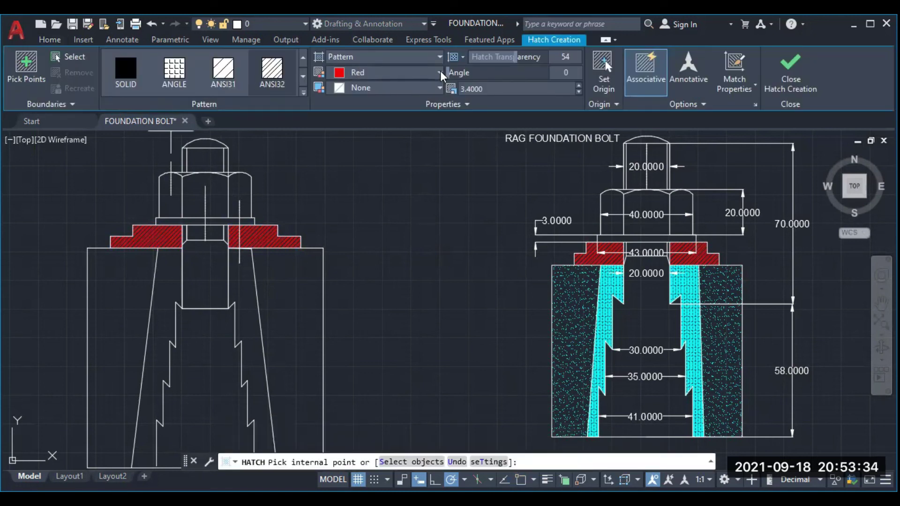
{"action": "left_click", "coordinate": [441, 74]}
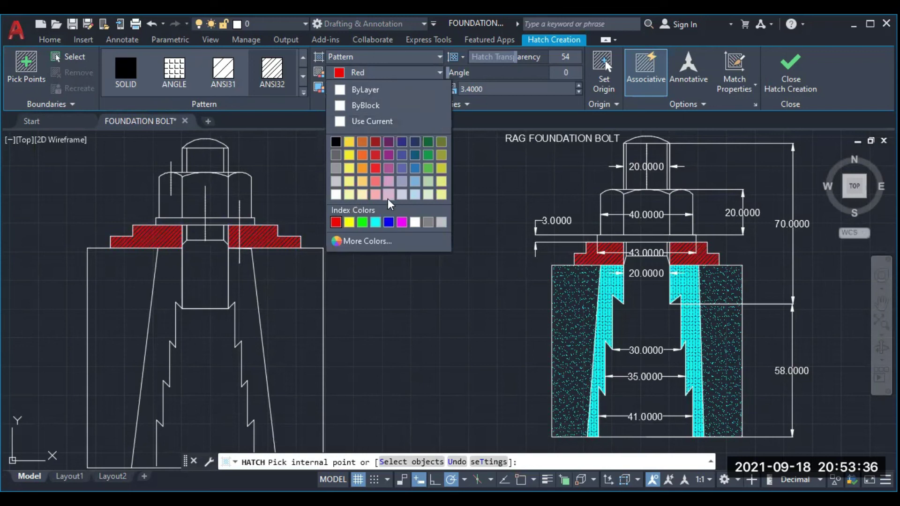
{"action": "left_click", "coordinate": [377, 223]}
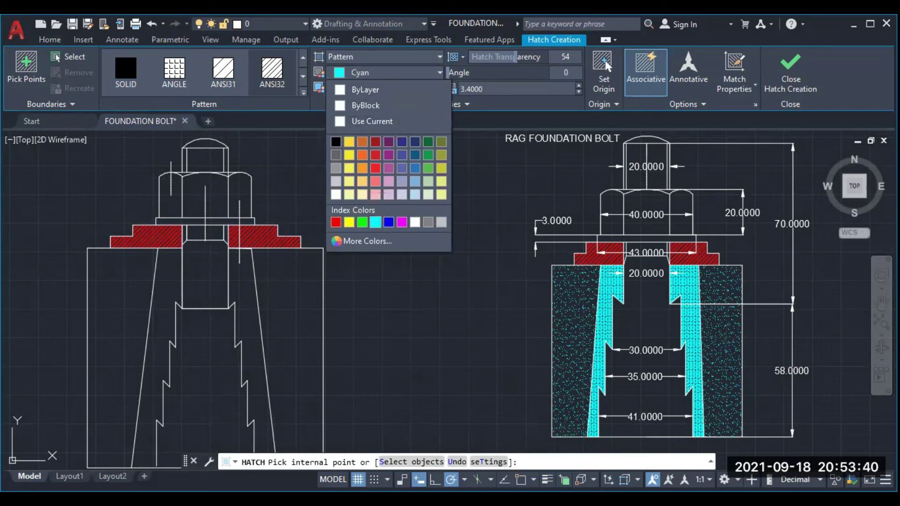
{"action": "left_click", "coordinate": [304, 94]}
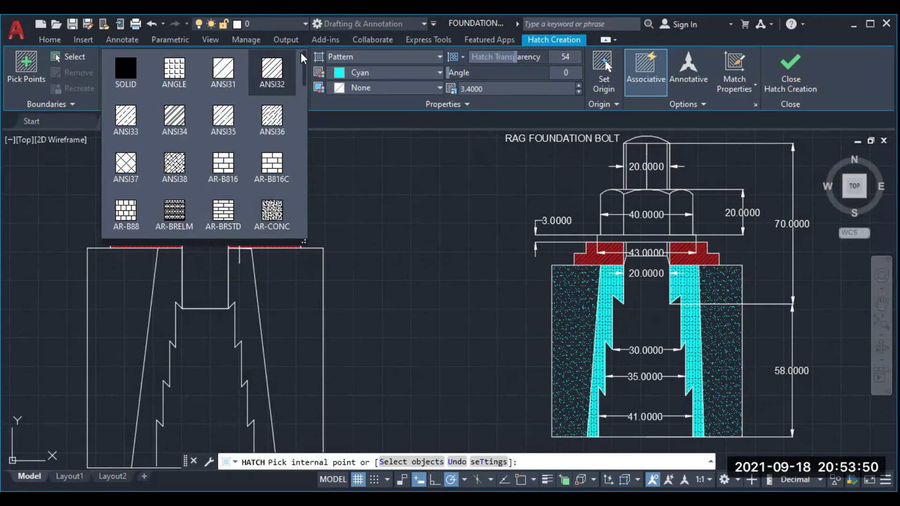
{"action": "left_click_drag", "start_coordinate": [303, 74], "coordinate": [305, 93]}
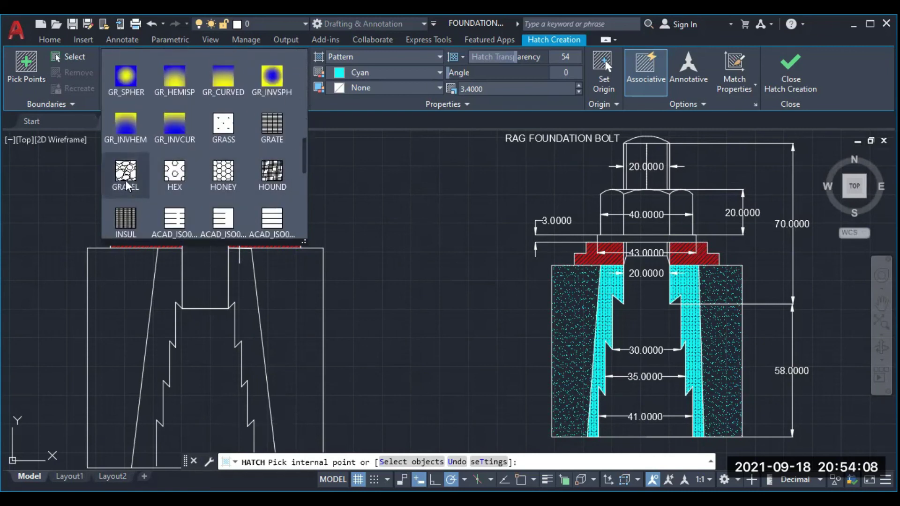
{"action": "left_click", "coordinate": [127, 185]}
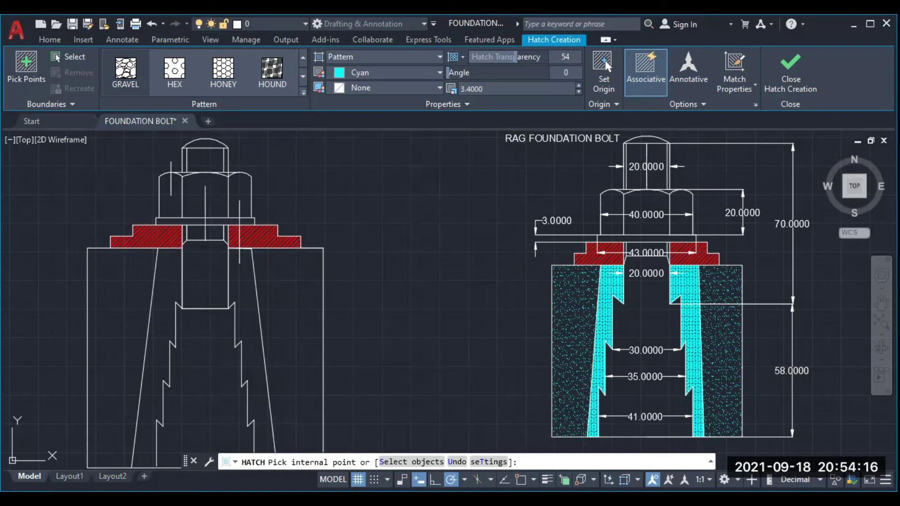
{"action": "left_click", "coordinate": [291, 352]}
{"action": "left_click", "coordinate": [121, 307]}
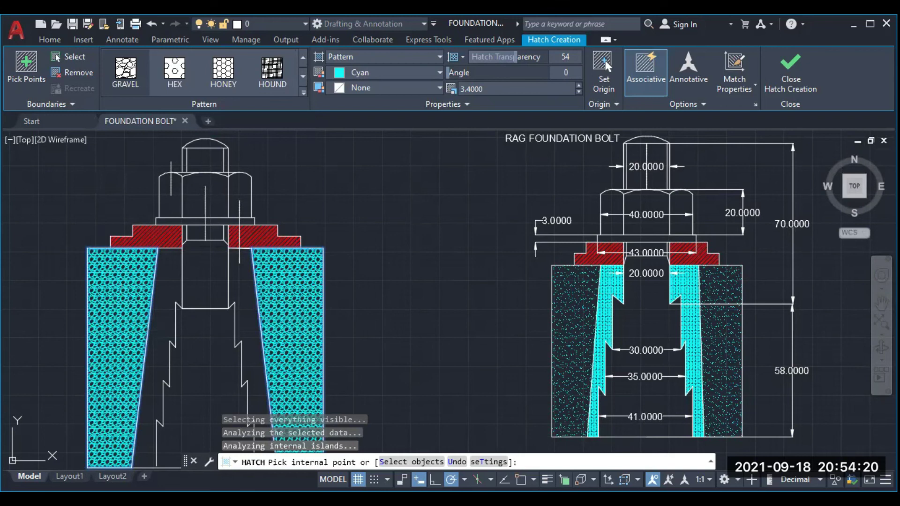
{"action": "key", "text": "Return"}
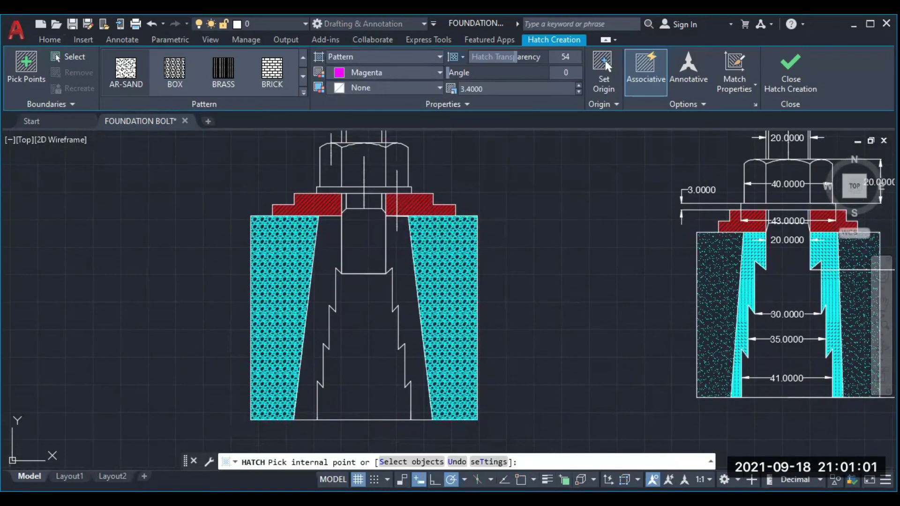
- Hatch the gaps between the bolt and the tapered hole sides with the AR-SAND pattern in magenta
{"action": "left_click", "coordinate": [402, 267]}
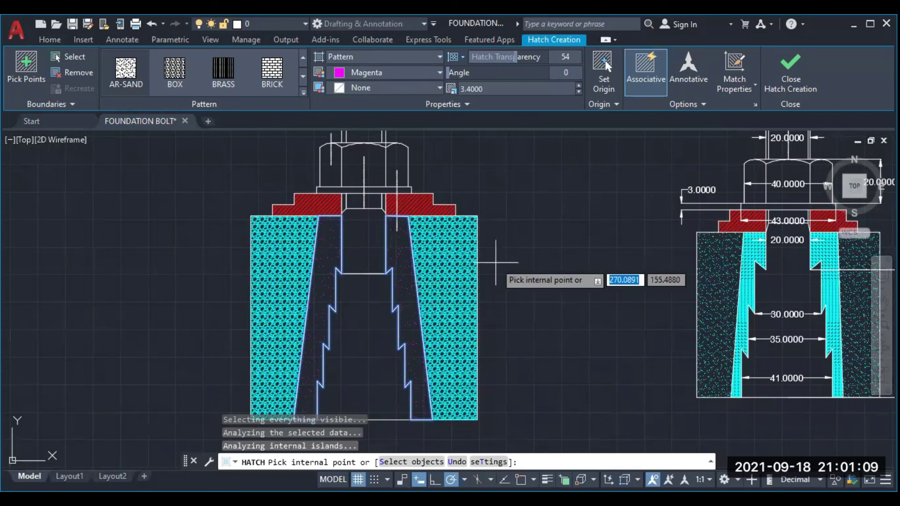
{"action": "key", "text": "Return"}
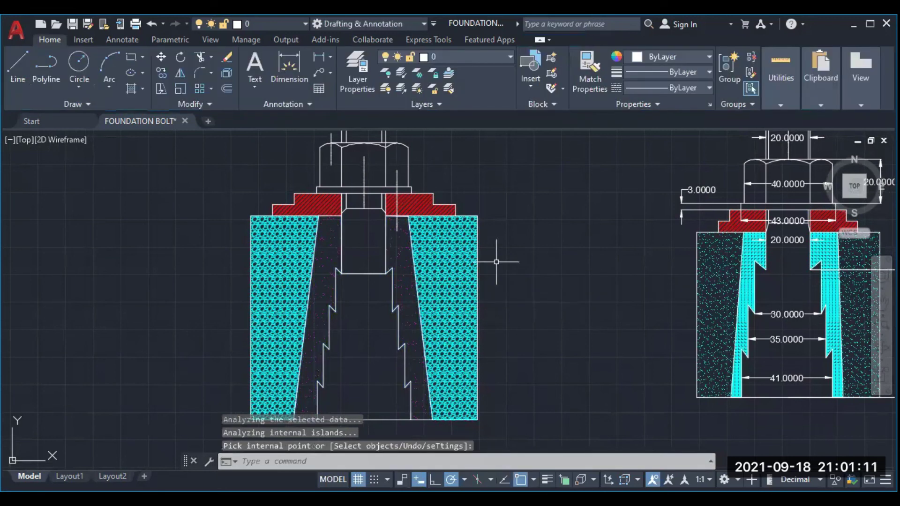
- Erase the three stray vertical lines across the nut and washer of the copied bolt
{"action": "scroll", "coordinate": [496, 262], "scroll_direction": "down", "scroll_amount": 2}
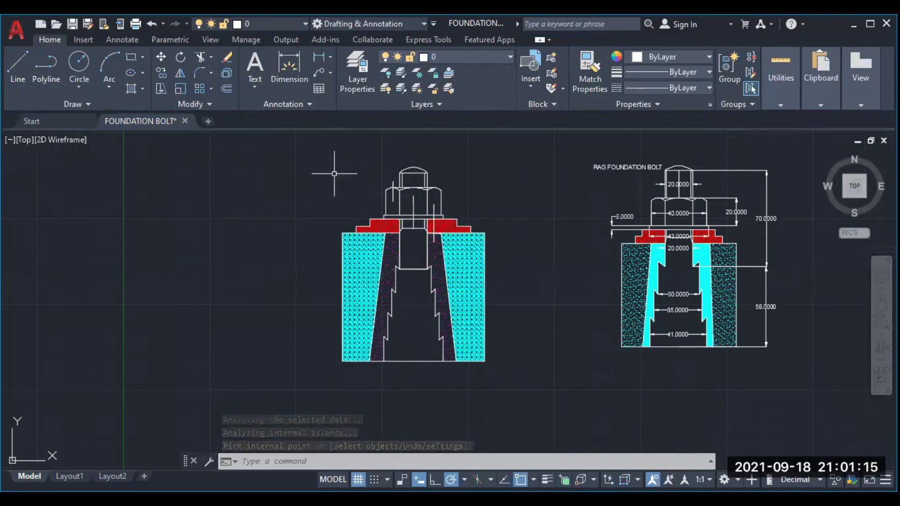
{"action": "left_click", "coordinate": [226, 56]}
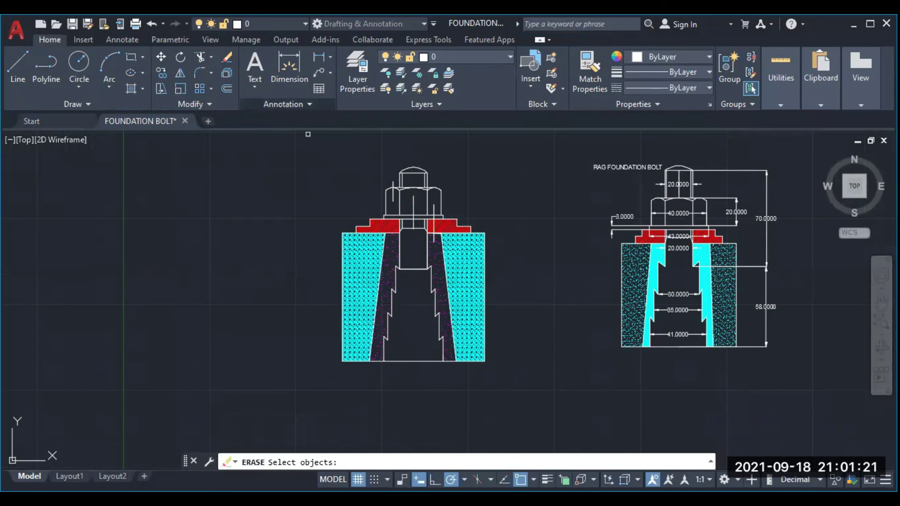
{"action": "left_click", "coordinate": [432, 209]}
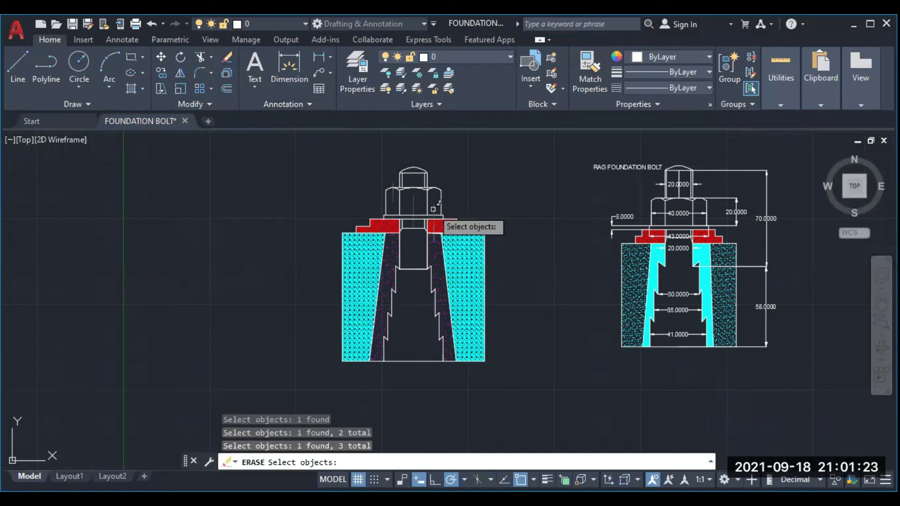
{"action": "key", "text": "Return"}
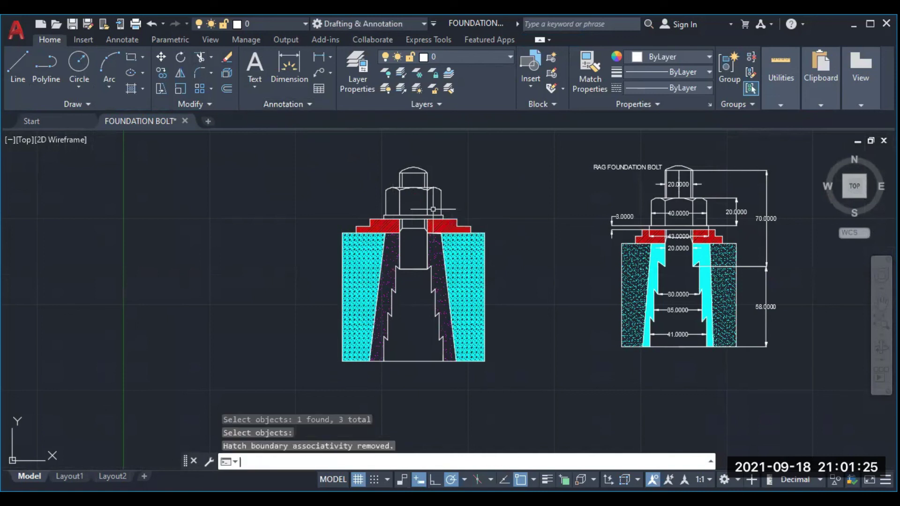
- Add a linear dimension for the width of the bolt's threaded end, placed above its rounded top
{"action": "scroll", "coordinate": [434, 206], "scroll_direction": "up", "scroll_amount": 2}
{"action": "scroll", "coordinate": [438, 201], "scroll_direction": "up", "scroll_amount": 1}
{"action": "scroll", "coordinate": [438, 201], "scroll_direction": "down", "scroll_amount": 1}
{"action": "scroll", "coordinate": [439, 200], "scroll_direction": "down", "scroll_amount": 1}
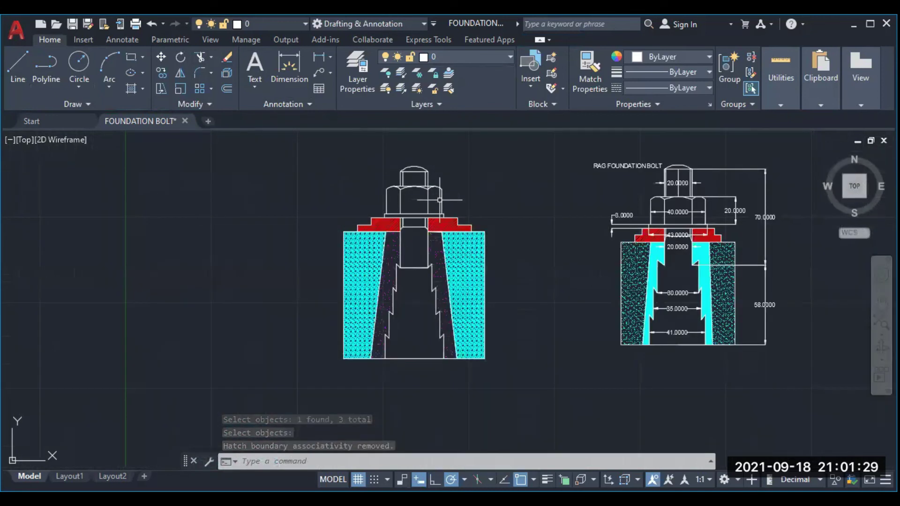
{"action": "scroll", "coordinate": [440, 199], "scroll_direction": "up", "scroll_amount": 1}
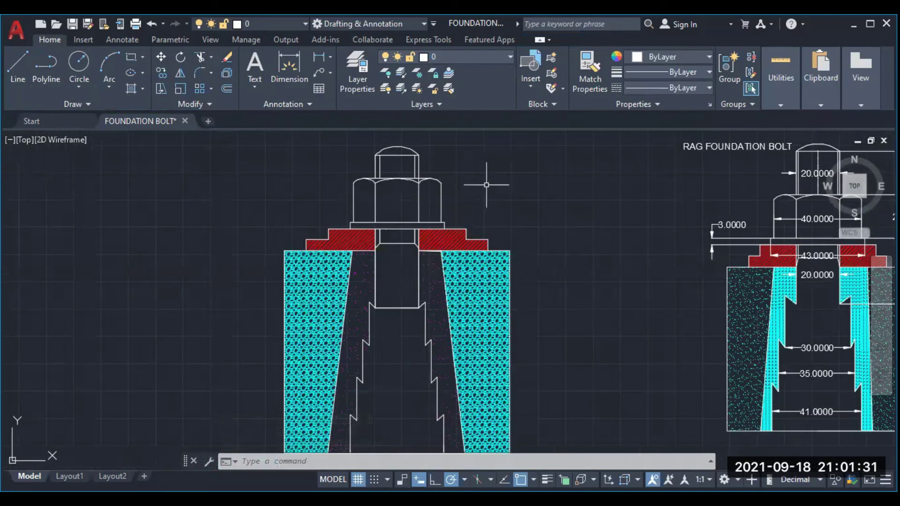
{"action": "left_click", "coordinate": [330, 58]}
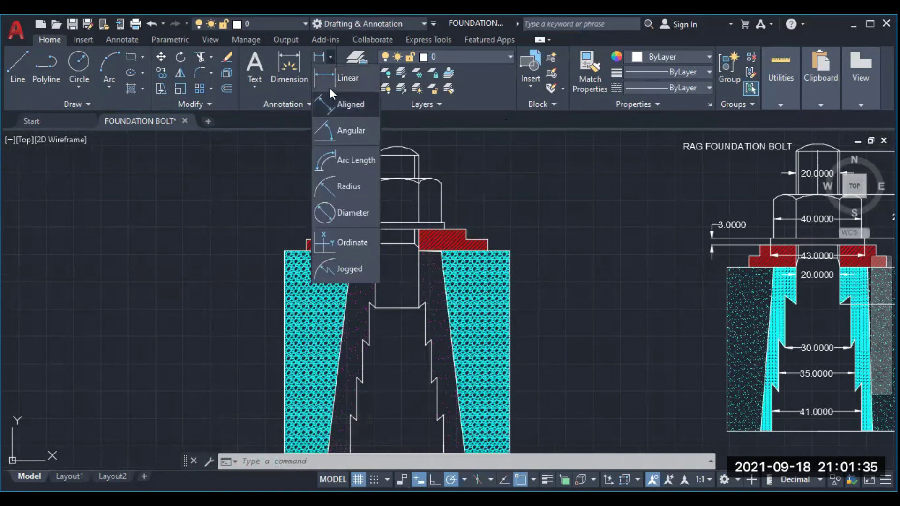
{"action": "left_click", "coordinate": [334, 78]}
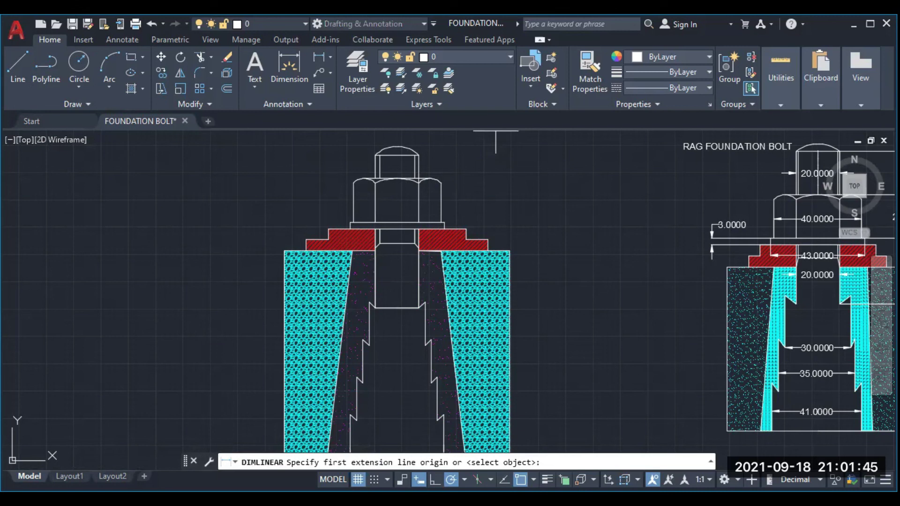
{"action": "left_click", "coordinate": [495, 134]}
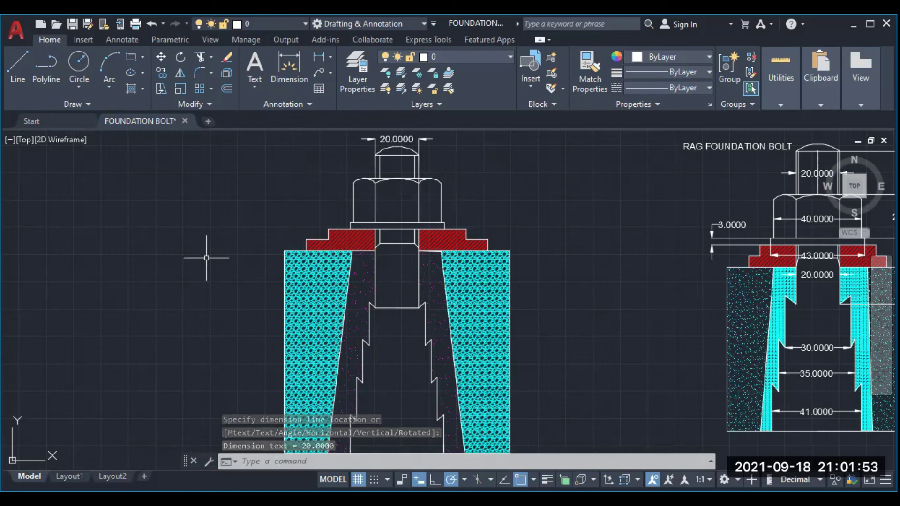
- Add horizontal linear dimensions across the nut and across the lowest step of the bolt's serrated shank
{"action": "key", "text": "Return"}
{"action": "left_click", "coordinate": [353, 203]}
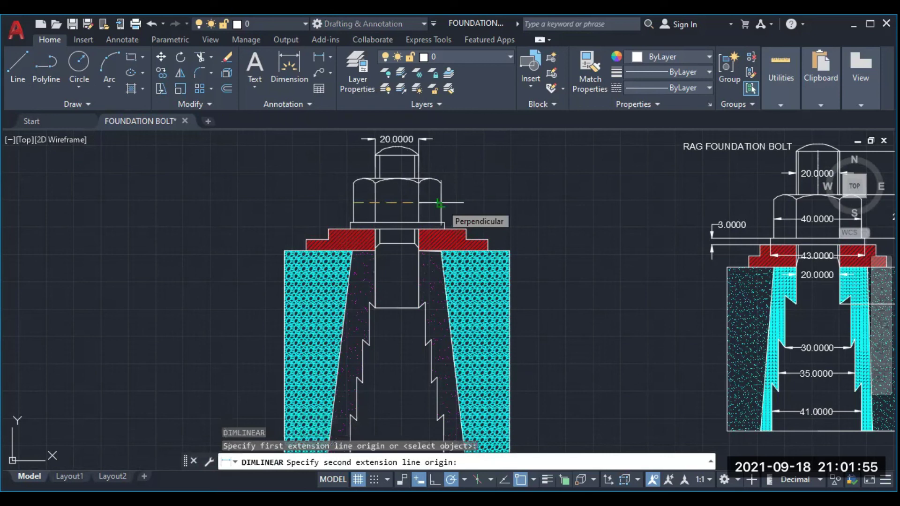
{"action": "left_click", "coordinate": [439, 203]}
{"action": "left_click", "coordinate": [439, 203]}
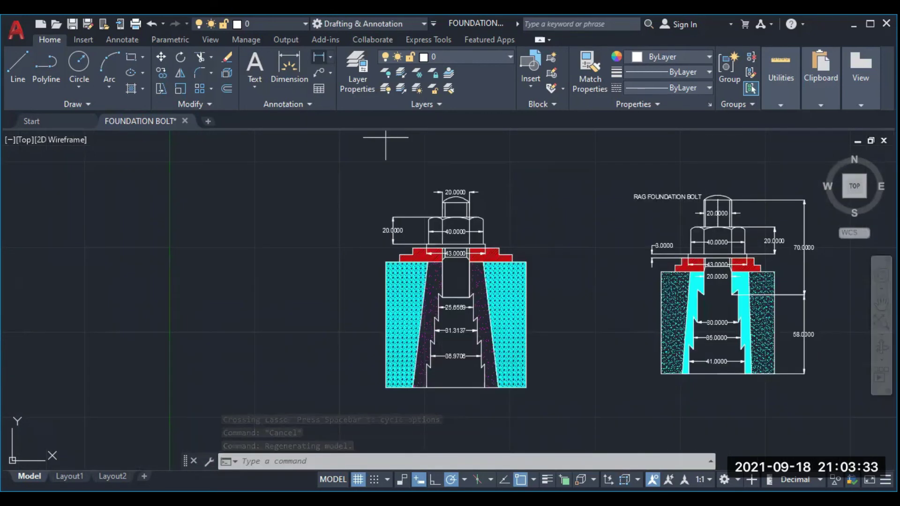
{"action": "left_click", "coordinate": [457, 376]}
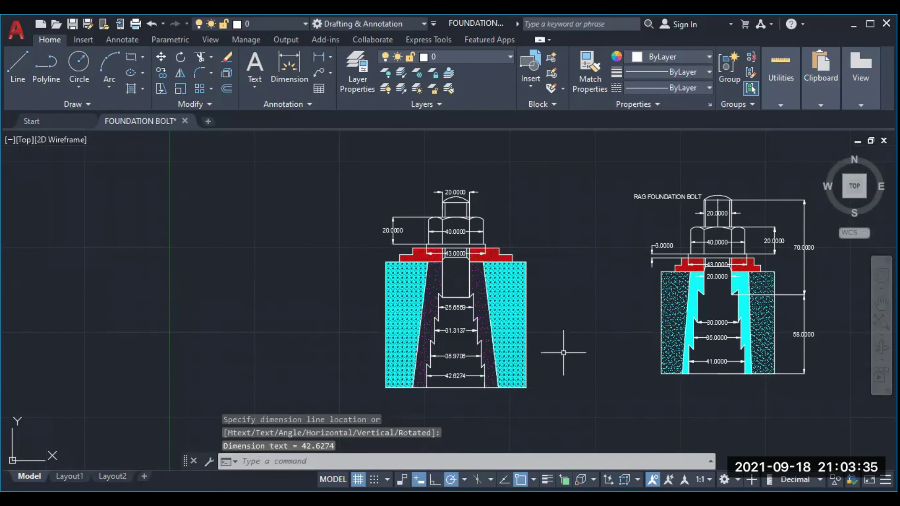
{"action": "scroll", "coordinate": [579, 346], "scroll_direction": "up", "scroll_amount": 2}
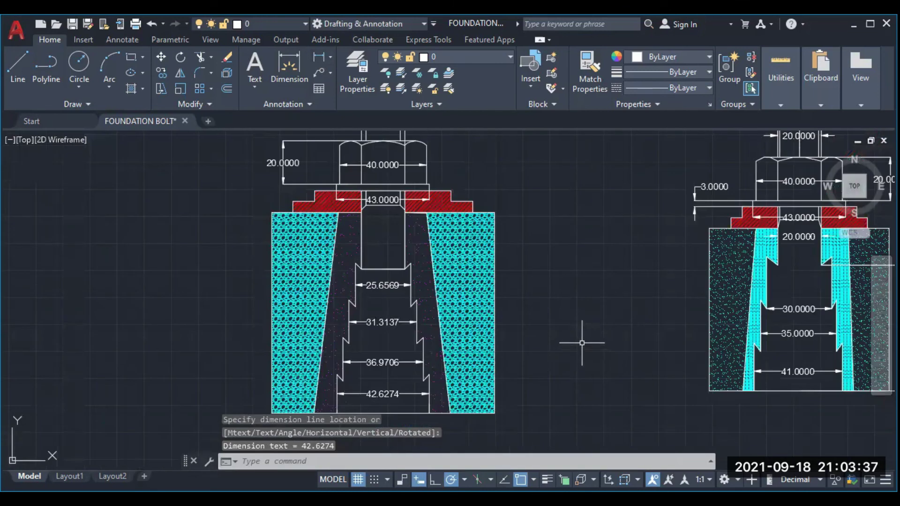
{"action": "scroll", "coordinate": [581, 340], "scroll_direction": "down", "scroll_amount": 2}
{"action": "scroll", "coordinate": [585, 339], "scroll_direction": "up", "scroll_amount": 4}
{"action": "scroll", "coordinate": [585, 339], "scroll_direction": "down", "scroll_amount": 3}
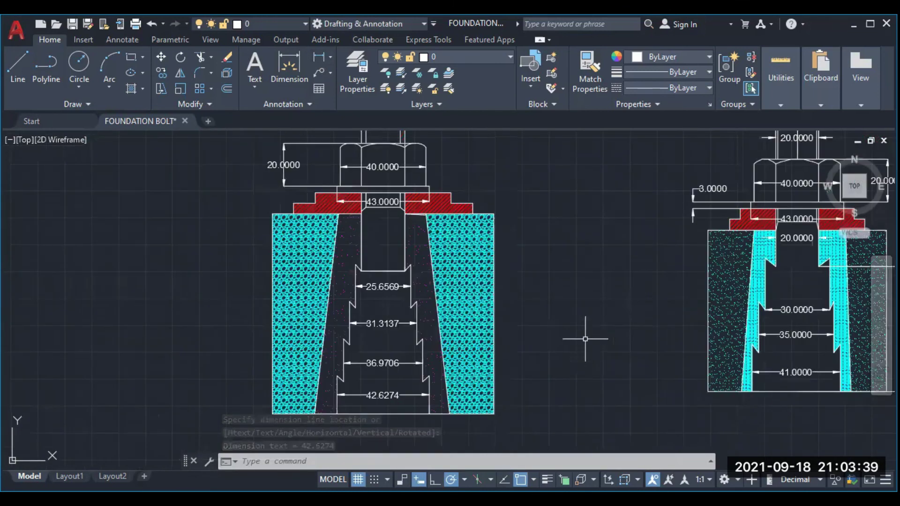
{"action": "scroll", "coordinate": [586, 338], "scroll_direction": "up", "scroll_amount": 1}
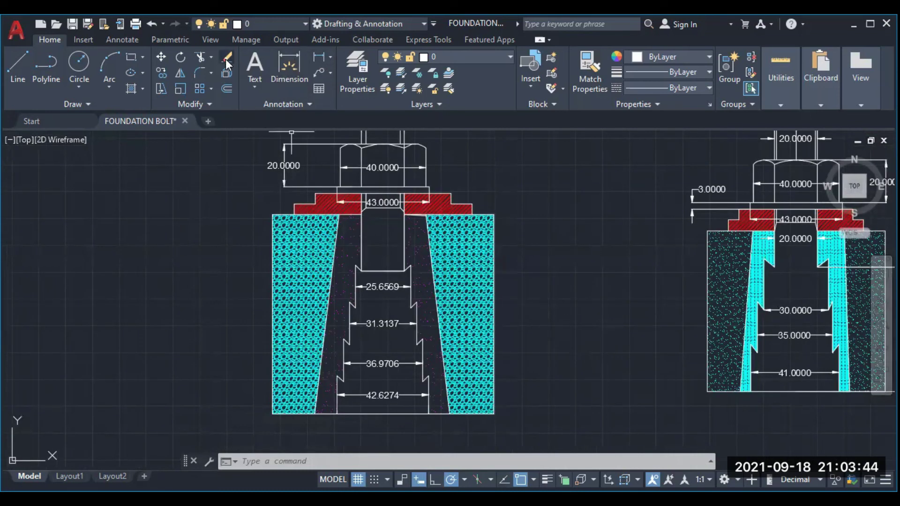
- Add the multiline text title RAG FOUNDATION BOLT beside the copied drawing, to the left of the foundation block
{"action": "left_click", "coordinate": [256, 85]}
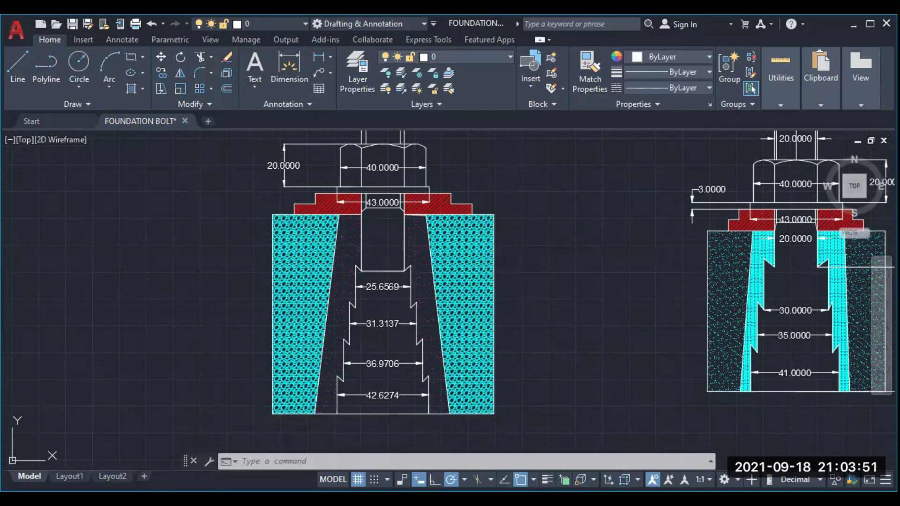
{"action": "left_click", "coordinate": [254, 65]}
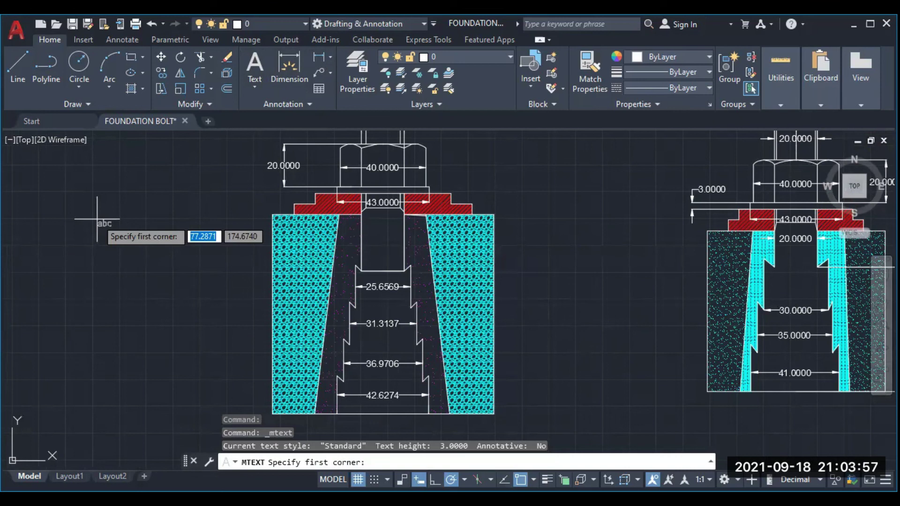
{"action": "left_click", "coordinate": [97, 219]}
{"action": "left_click", "coordinate": [266, 266]}
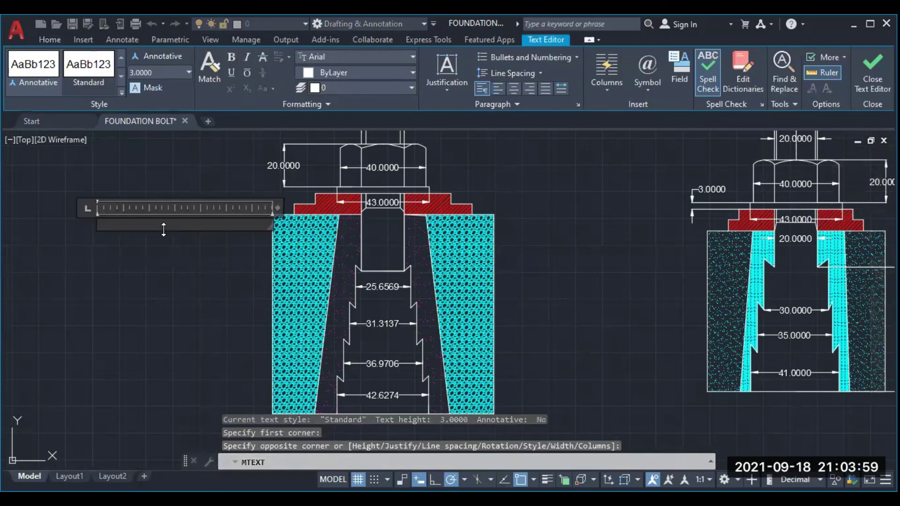
{"action": "type", "text": "MAG FOUNDATION BOLT"}
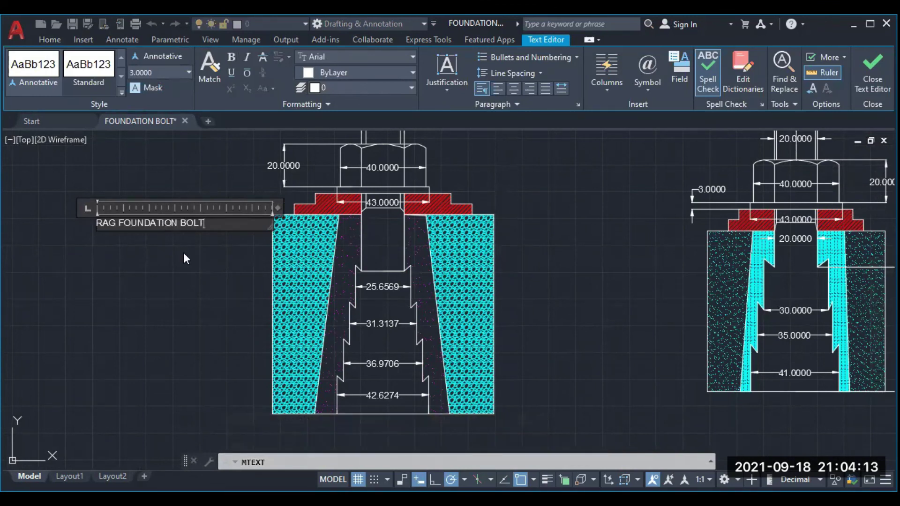
{"action": "key", "text": "Escape"}
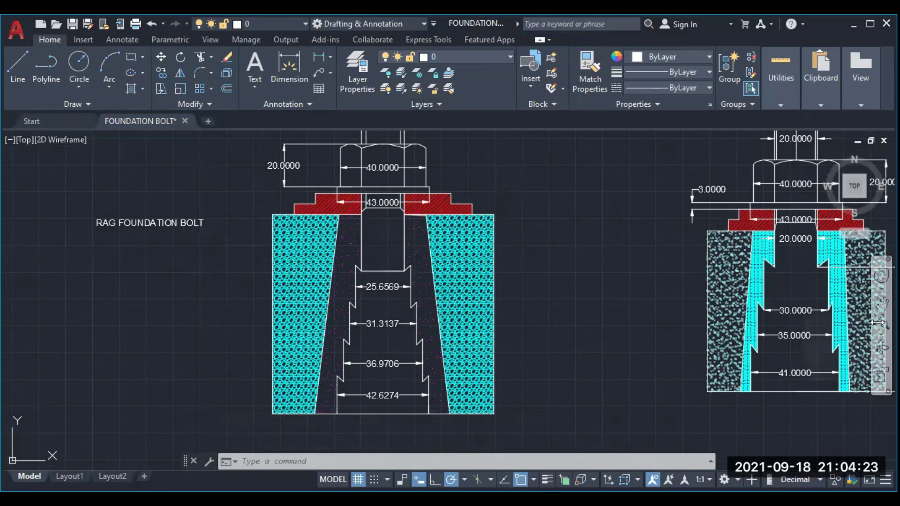
{"action": "left_click", "coordinate": [877, 322]}
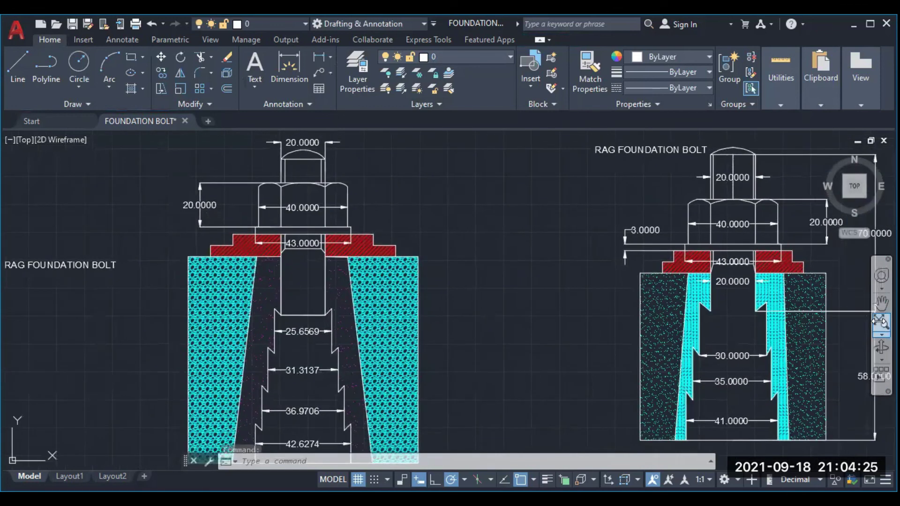